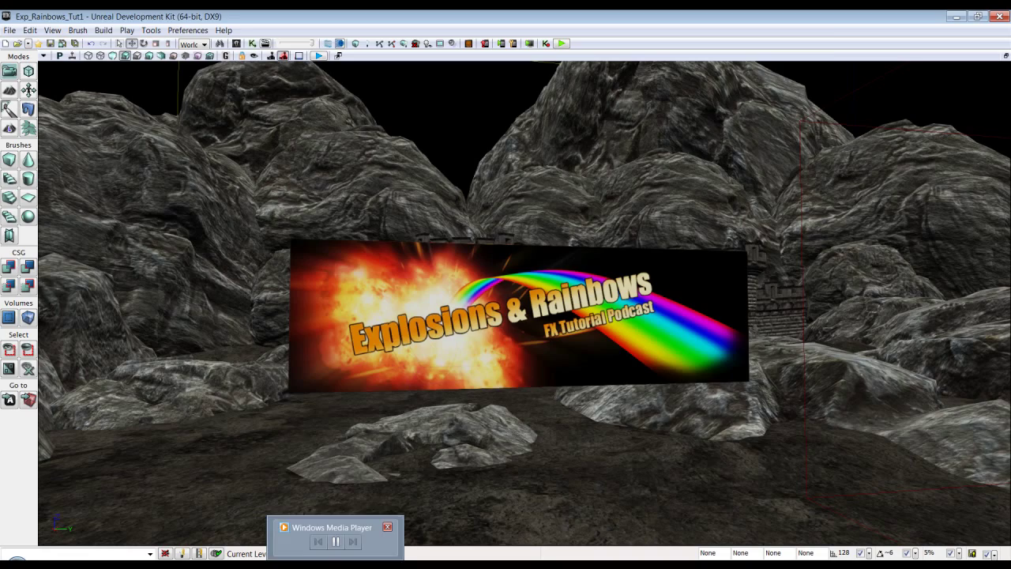
Review the ExpRainb_Ep1 reference clip, studying the glowing orb and energy streams above the castle tower, and minimize the player
click(335, 528)
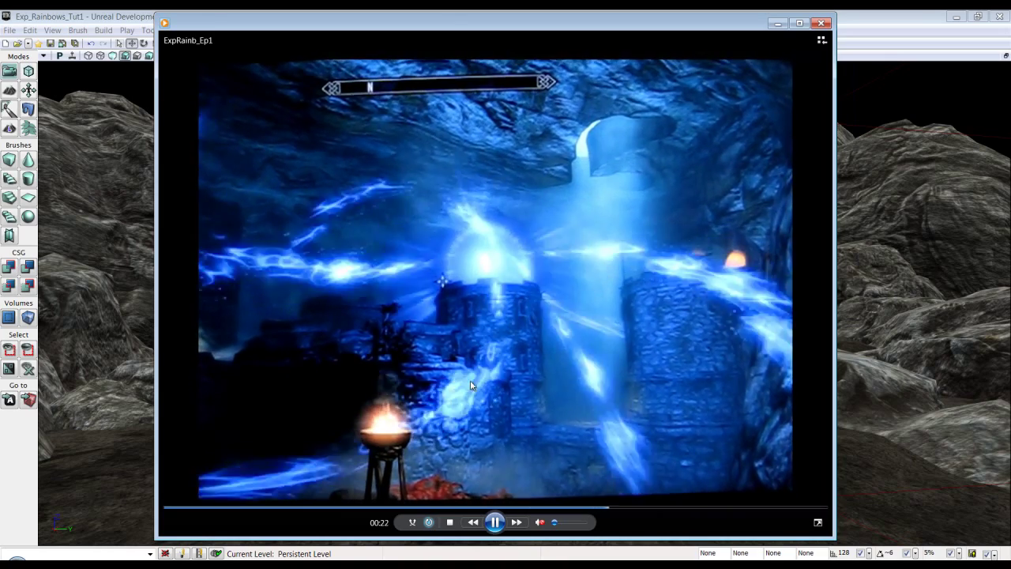
click(777, 22)
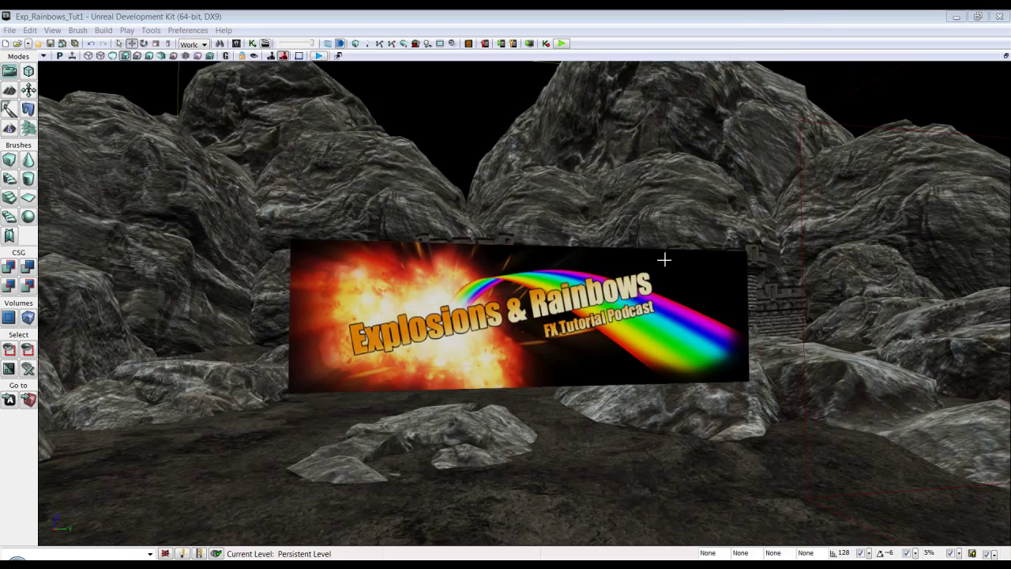
middle_drag(667, 342, 58, 83)
right_drag(58, 84, 836, 489)
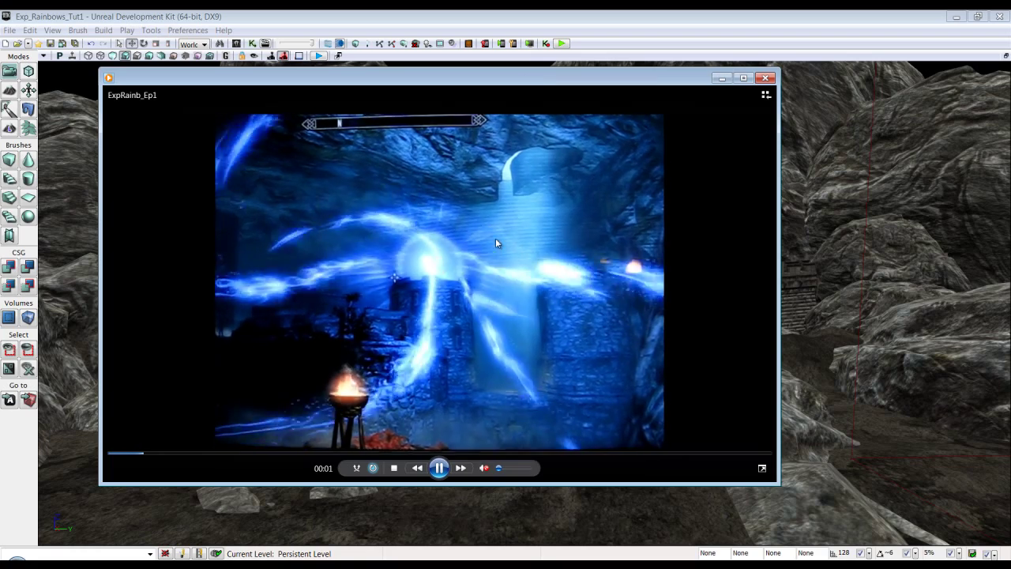
right_click(481, 282)
click(449, 268)
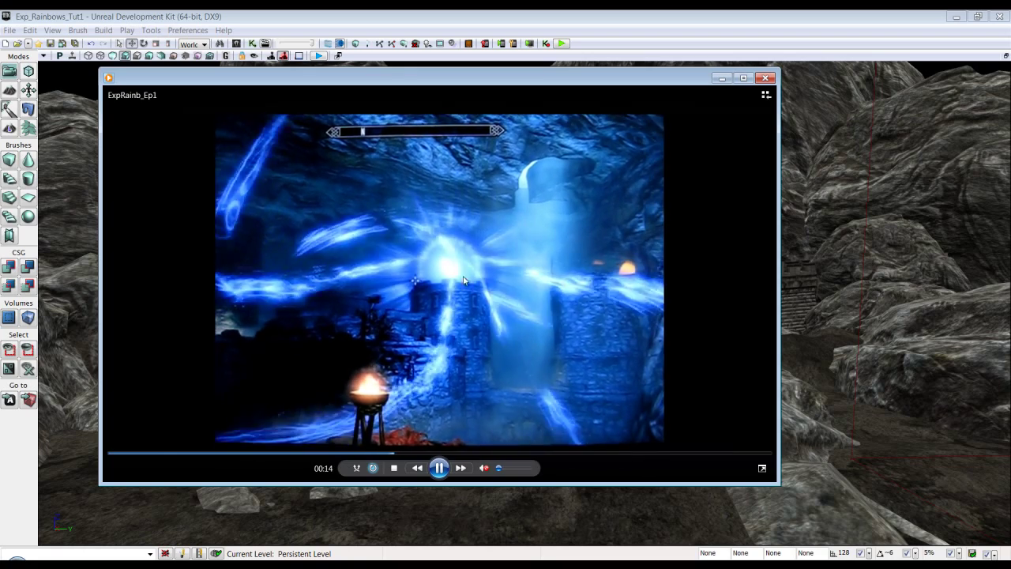
click(721, 79)
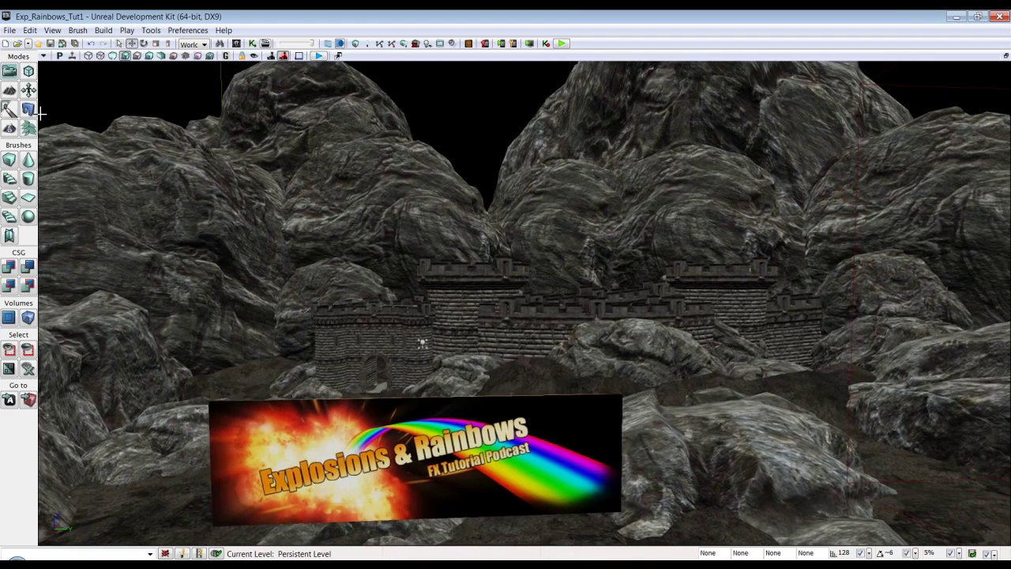
Examine the castle level around the banner, the walls and the top of the round tower
drag(40, 114, 118, 78)
right_drag(119, 77, 118, 126)
drag(506, 285, 40, 316)
right_drag(39, 315, 39, 546)
drag(38, 545, 513, 472)
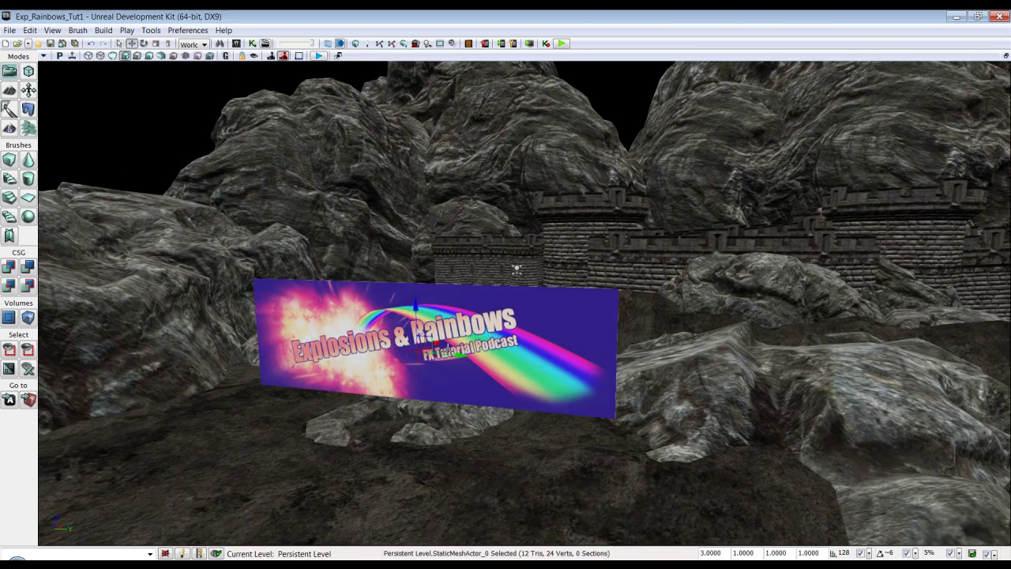
drag(456, 415, 570, 392)
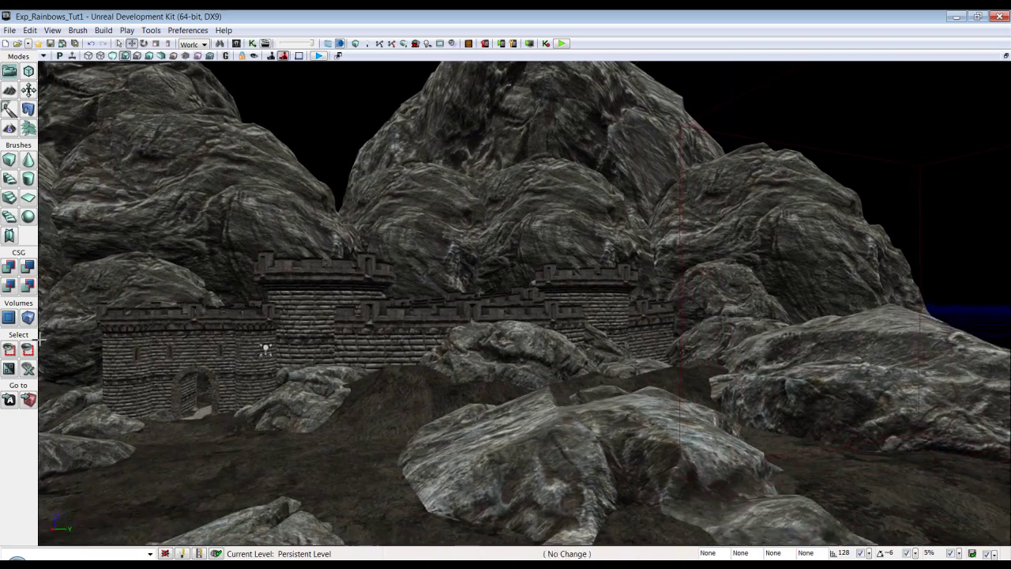
drag(36, 335, 37, 330)
right_drag(458, 413, 405, 113)
drag(406, 114, 367, 63)
right_drag(368, 62, 481, 493)
right_drag(506, 444, 415, 330)
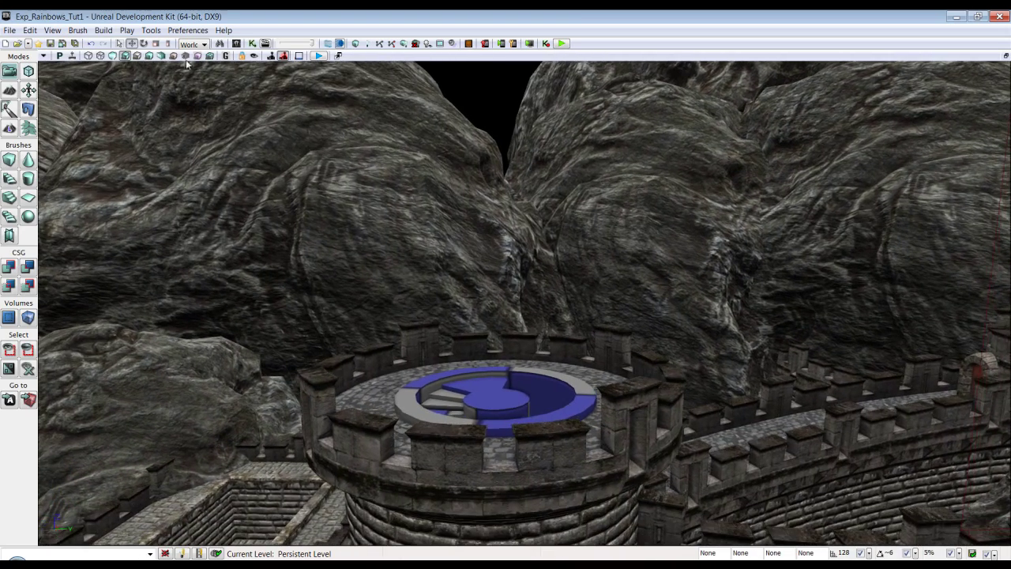
Place the TexPropSphere static mesh from the EditorMeshes package above the round tower and adjust its height
click(236, 44)
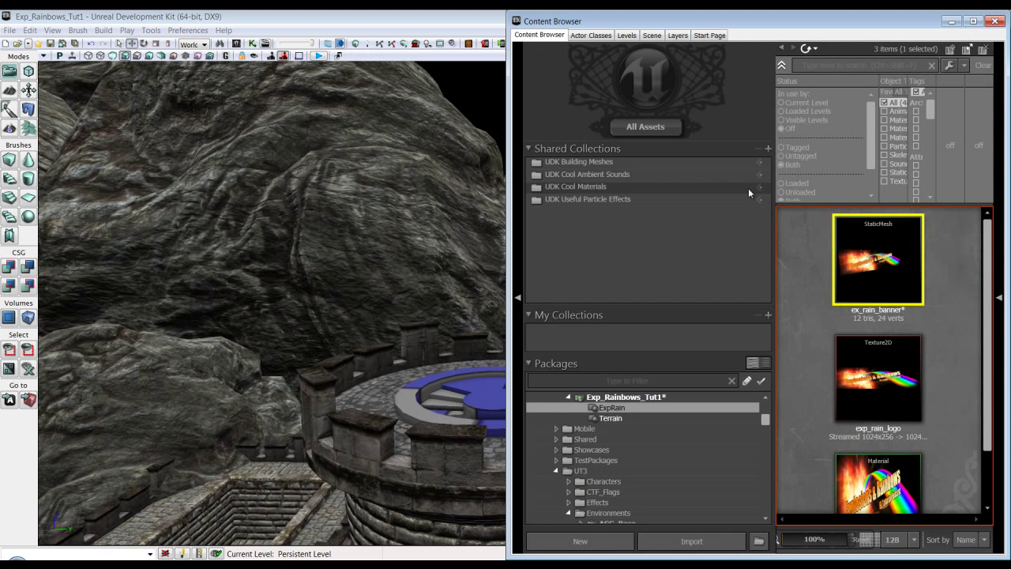
scroll(765, 412, up, 1)
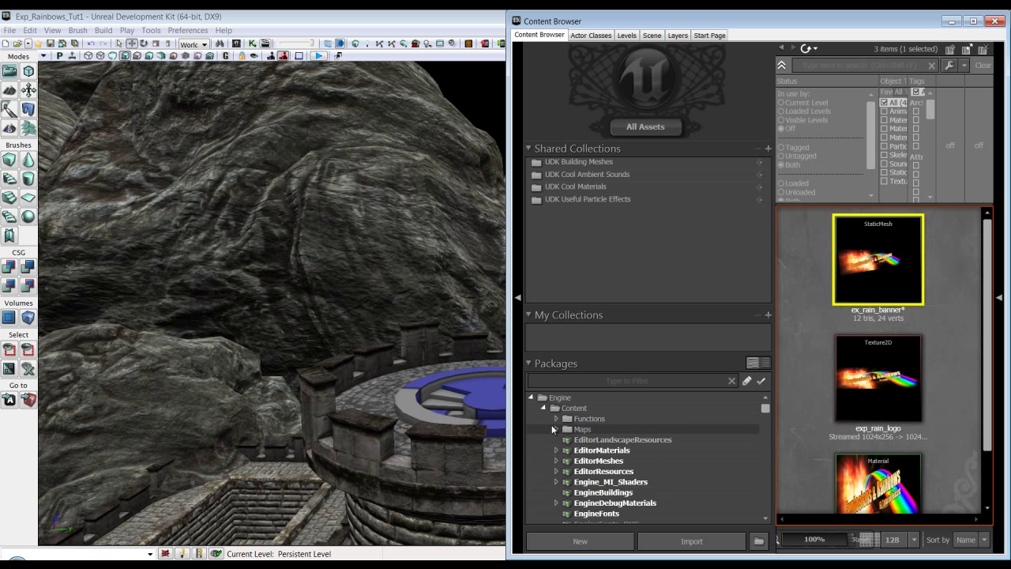
click(555, 429)
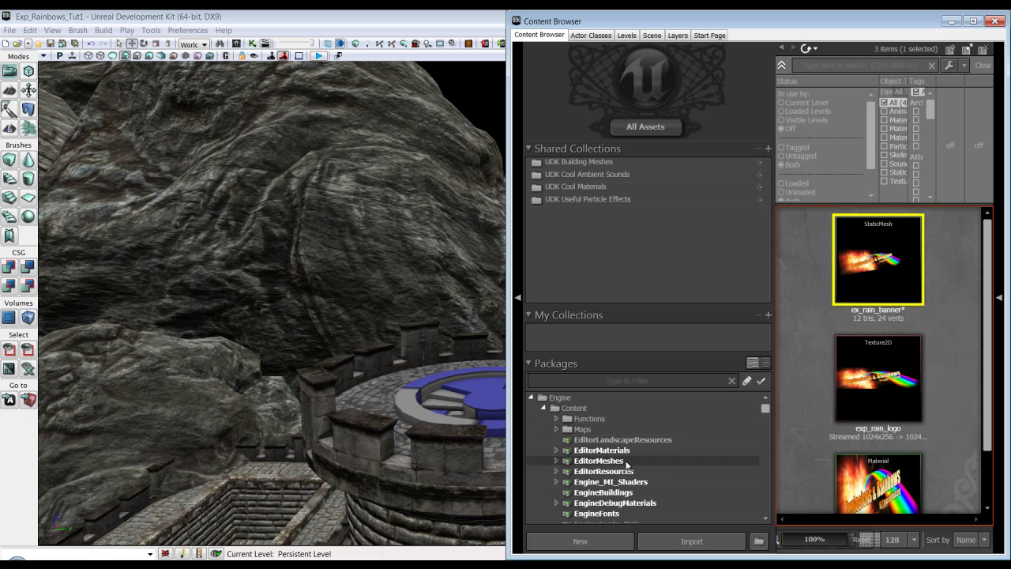
drag(985, 262, 987, 501)
drag(886, 433, 488, 395)
drag(316, 392, 308, 542)
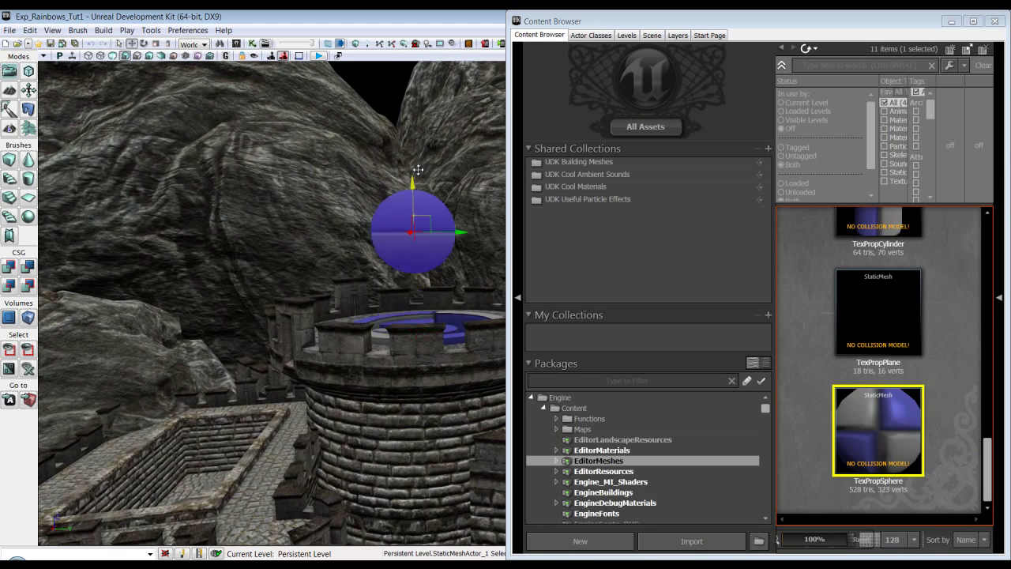
drag(418, 169, 418, 206)
click(994, 21)
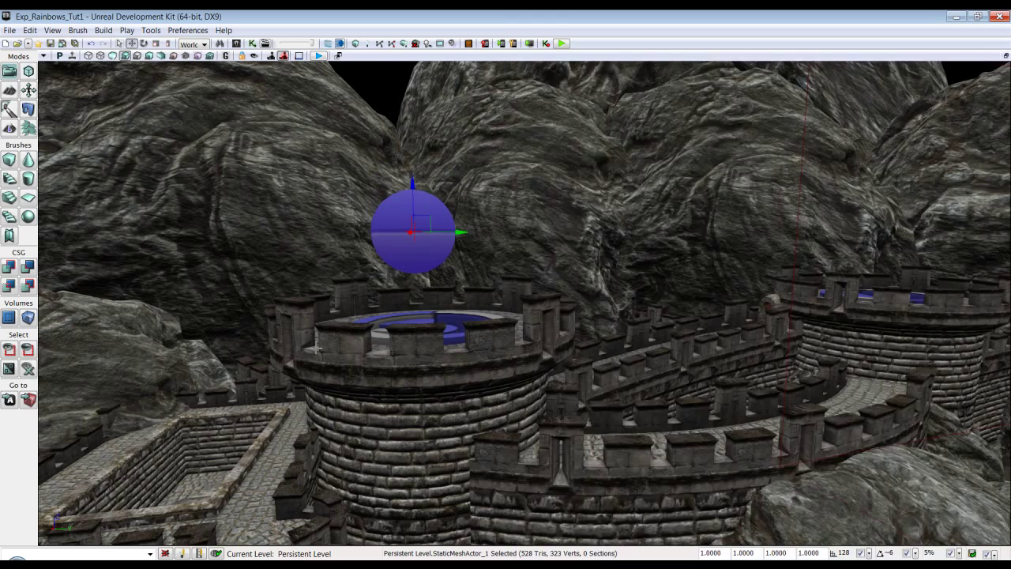
Center the sphere sideways over the round tower and raise it slightly above the battlements
drag(311, 349, 79, 60)
mouse_move(571, 245)
mouse_down()
mouse_move(598, 242)
mouse_move(569, 252)
mouse_up()
key(ctrl+z)
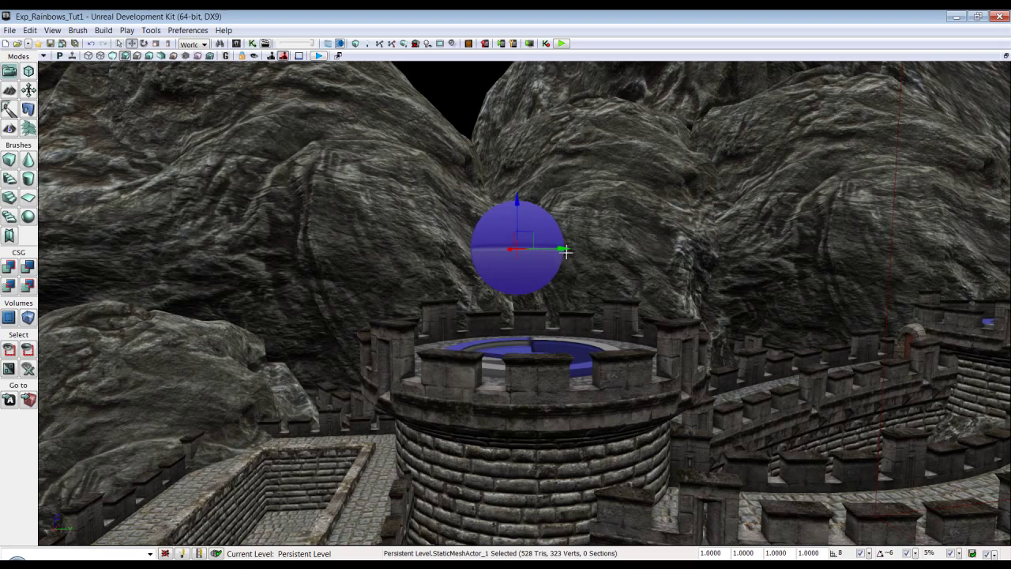
drag(560, 248, 582, 244)
drag(754, 360, 649, 544)
right_drag(651, 528, 636, 432)
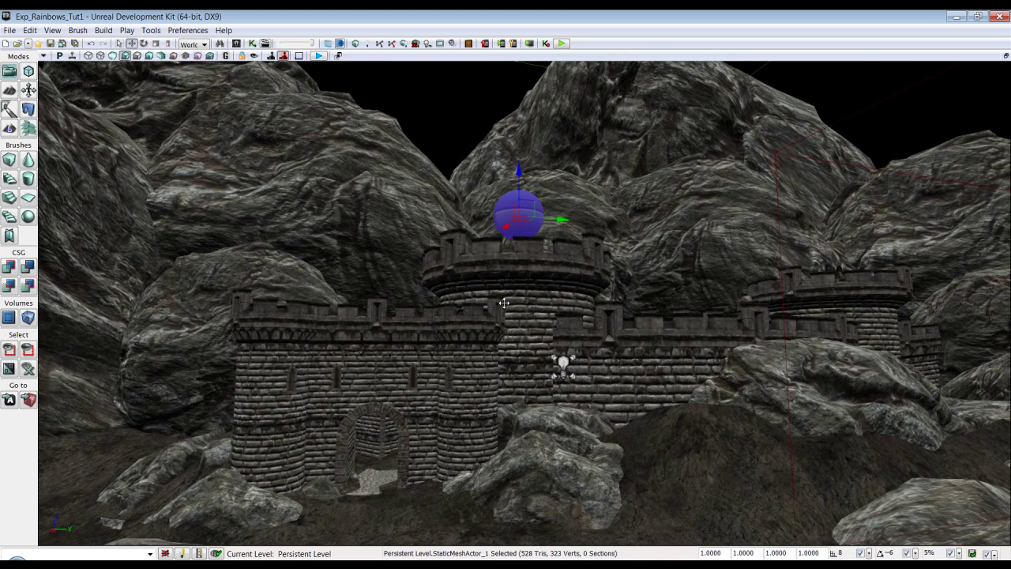
drag(520, 169, 518, 168)
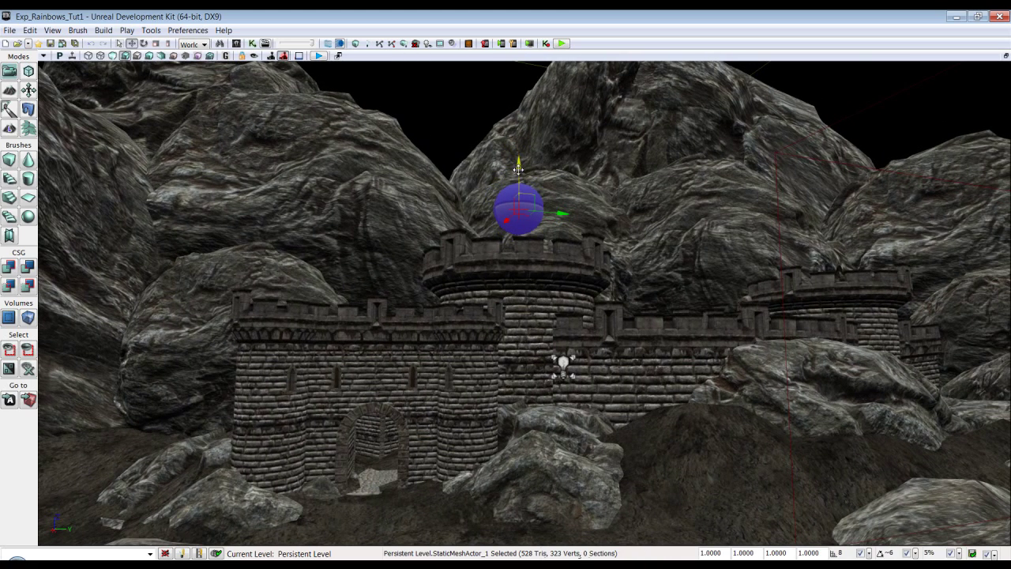
click(460, 117)
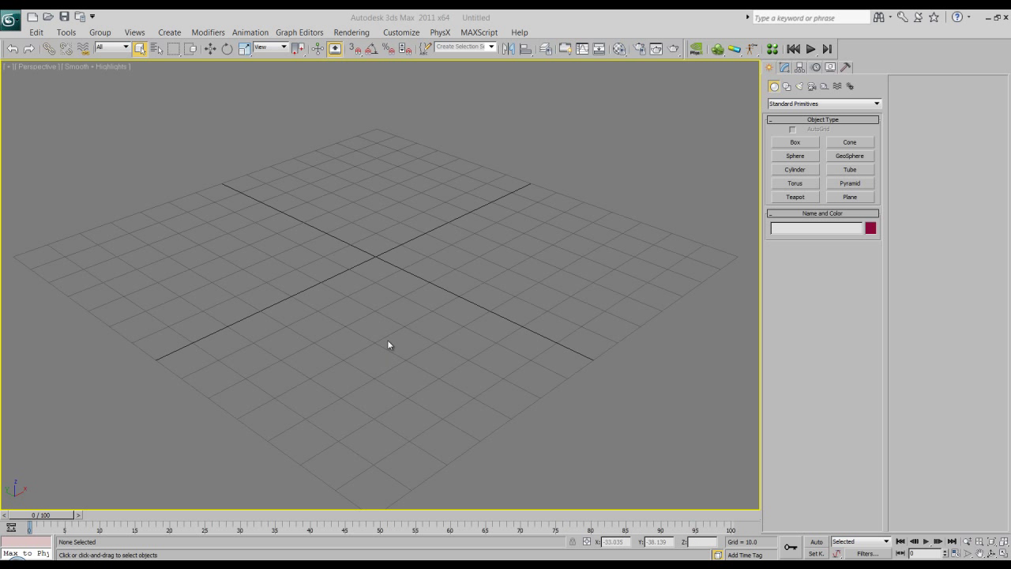
Switch to 3ds Max and draw a plane about 109 long and 116 wide in the front view, with 1 length segment
scroll(344, 330, down, 5)
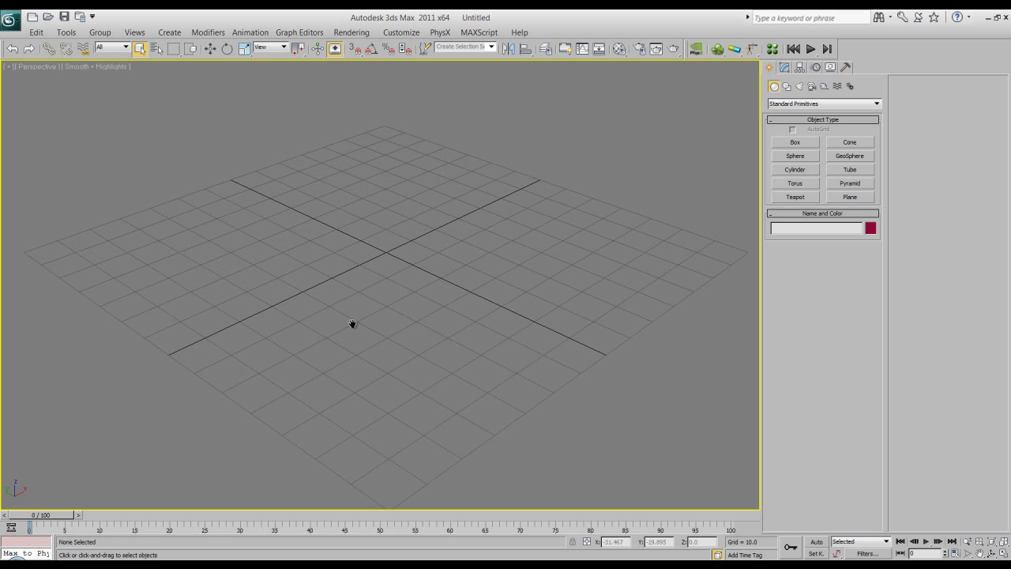
scroll(352, 324, up, 3)
alt+middle_drag(384, 398, 439, 277)
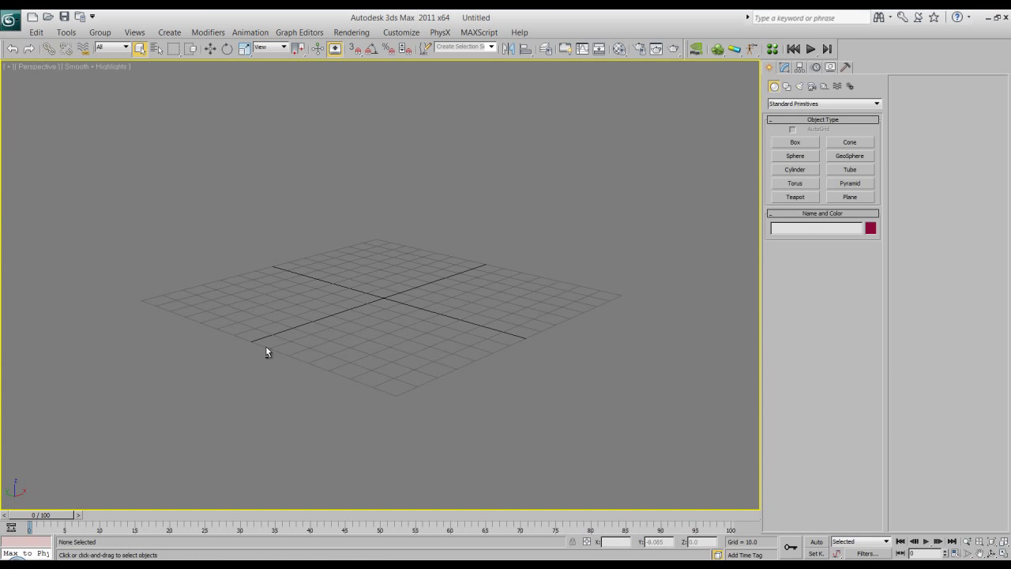
alt+middle_drag(266, 345, 283, 333)
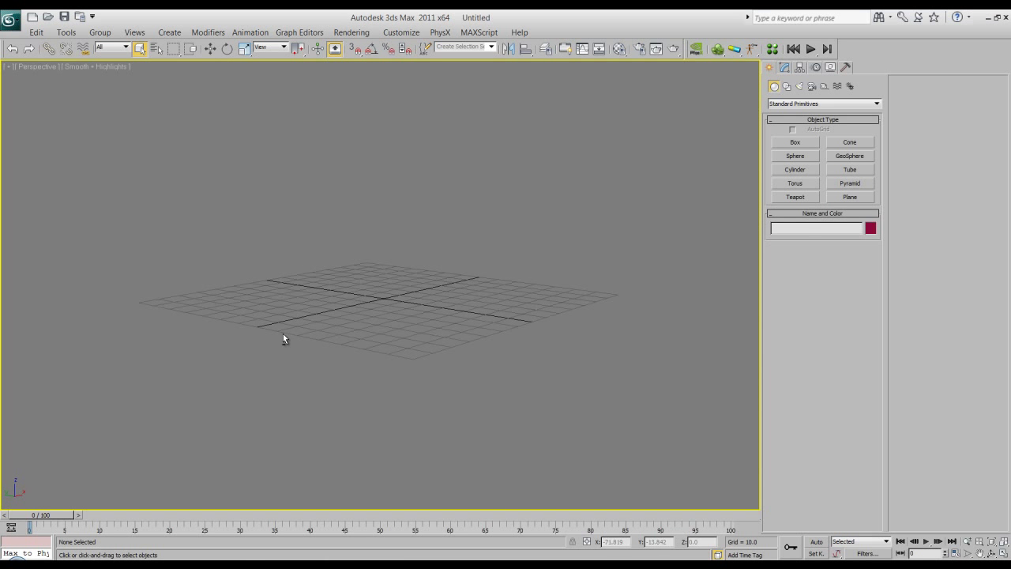
click(846, 196)
key(f)
mouse_move(284, 187)
mouse_down()
mouse_move(519, 391)
mouse_move(507, 396)
mouse_up()
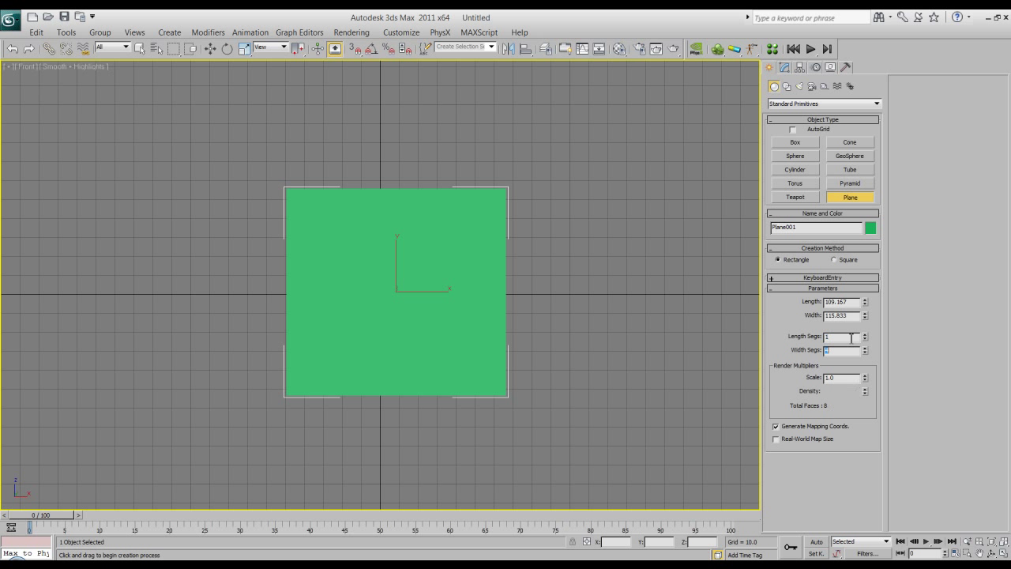
Center the plane on the world origin by setting its X and Z positions to 0, and deselect it in the perspective view
key(w)
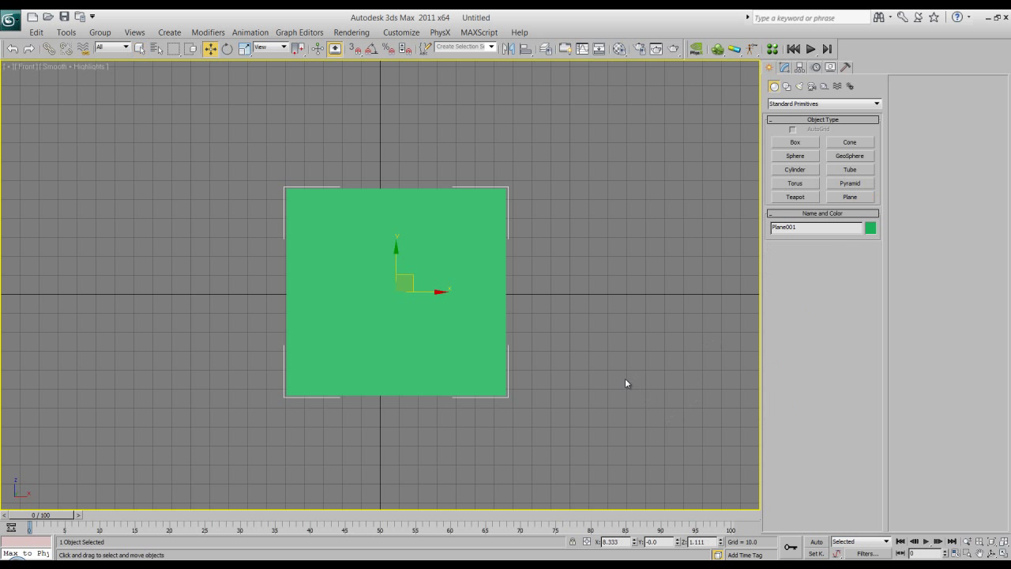
right_click(633, 543)
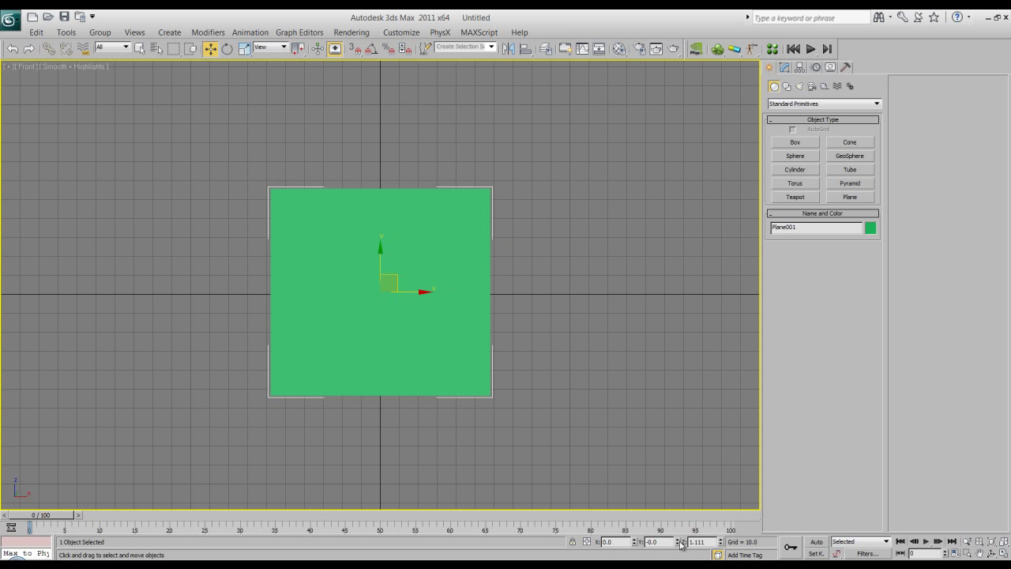
right_click(719, 542)
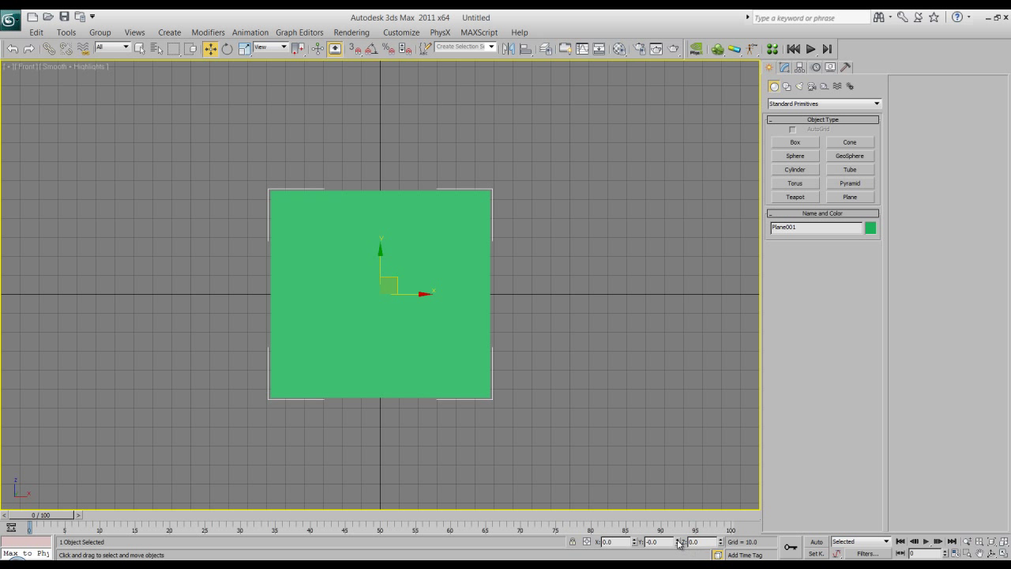
middle_drag(511, 253, 501, 255)
key(p)
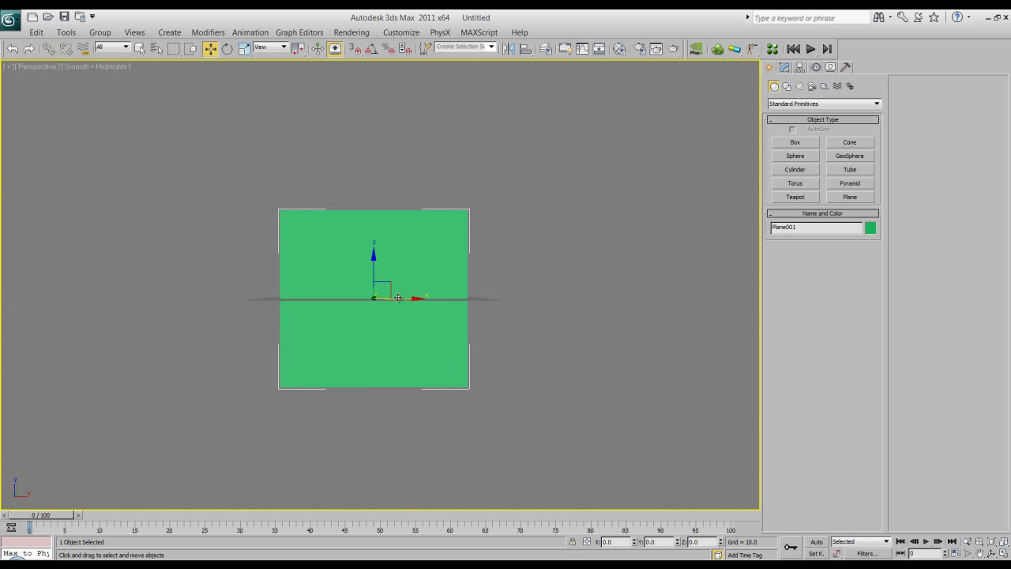
alt+middle_drag(300, 267, 427, 237)
scroll(417, 271, down, 1)
scroll(418, 271, up, 1)
scroll(417, 239, down, 1)
click(505, 229)
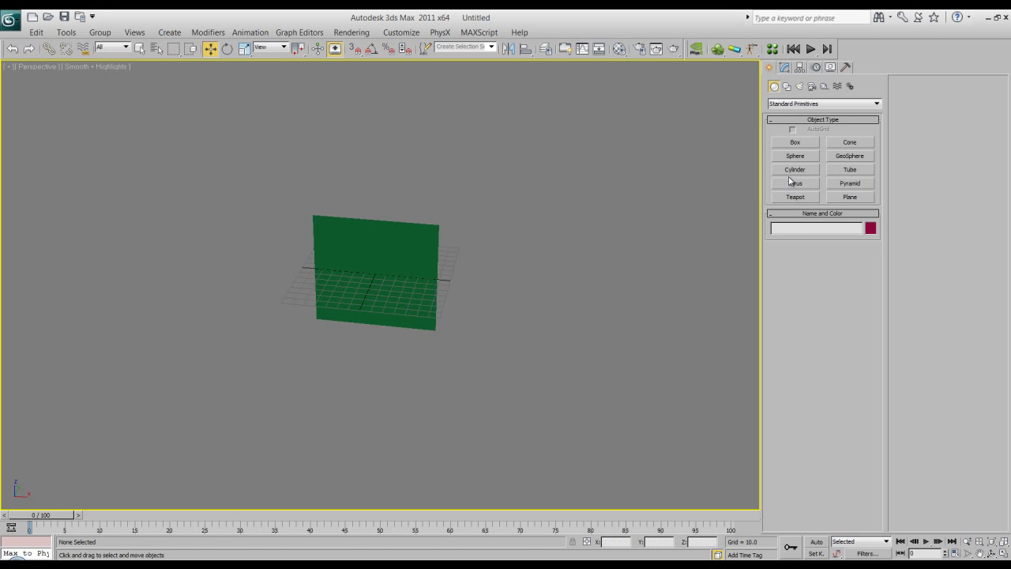
Create a sphere with a radius of about 16 at the center of the plane and deselect it
click(795, 156)
click(379, 267)
drag(380, 267, 395, 271)
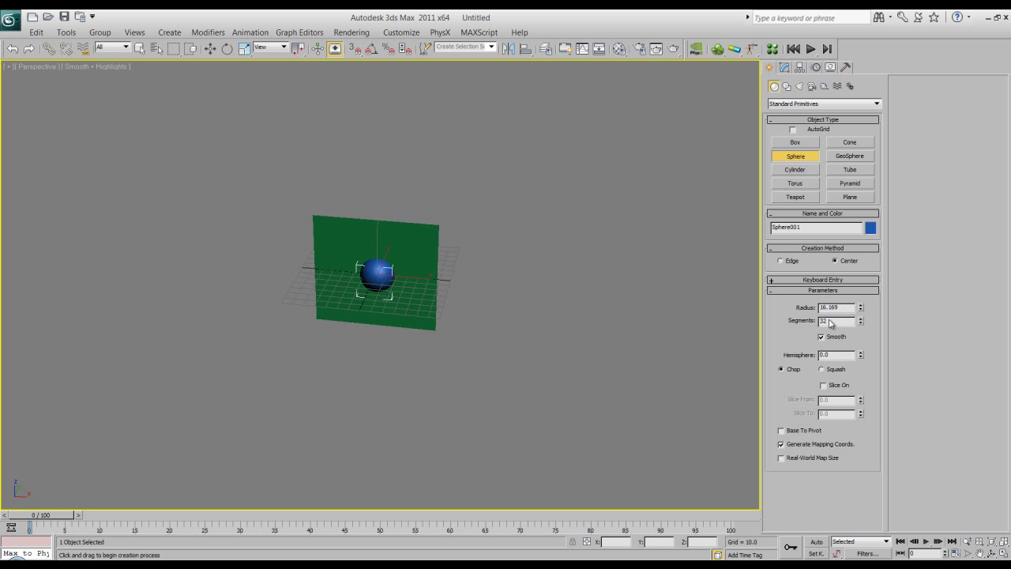
key(w)
scroll(442, 290, up, 2)
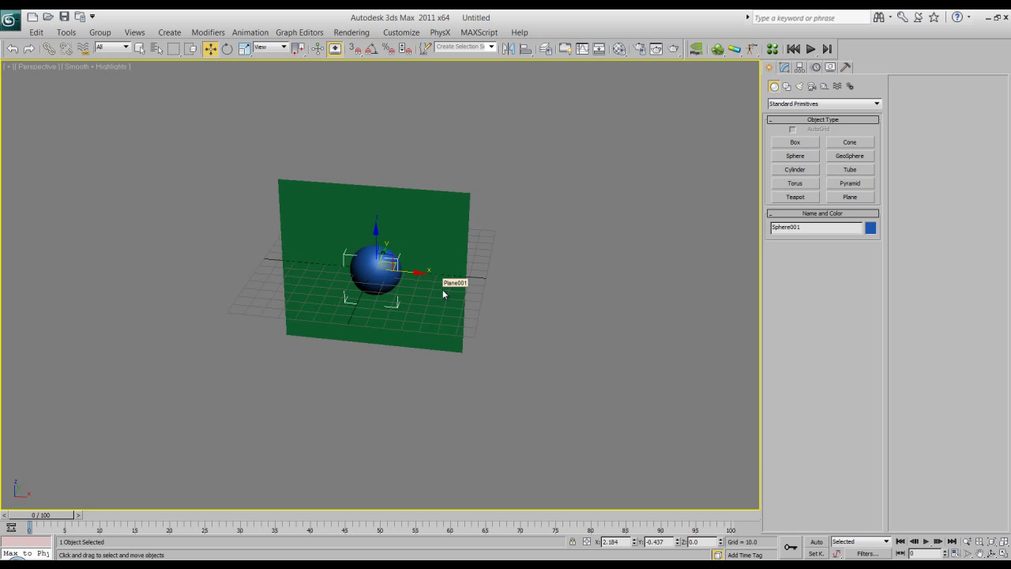
scroll(442, 290, down, 1)
key(F3)
key(F3)
click(624, 298)
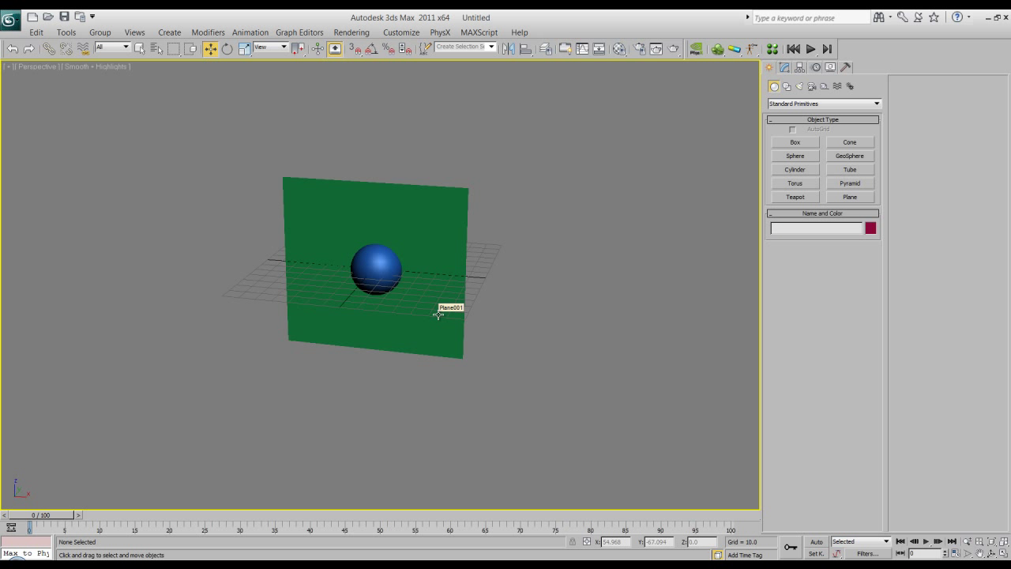
Draw a curved four-point line in the top view, starting at the sphere and sweeping outward along positive X
click(787, 87)
click(795, 154)
alt+middle_drag(488, 320, 480, 341)
key(t)
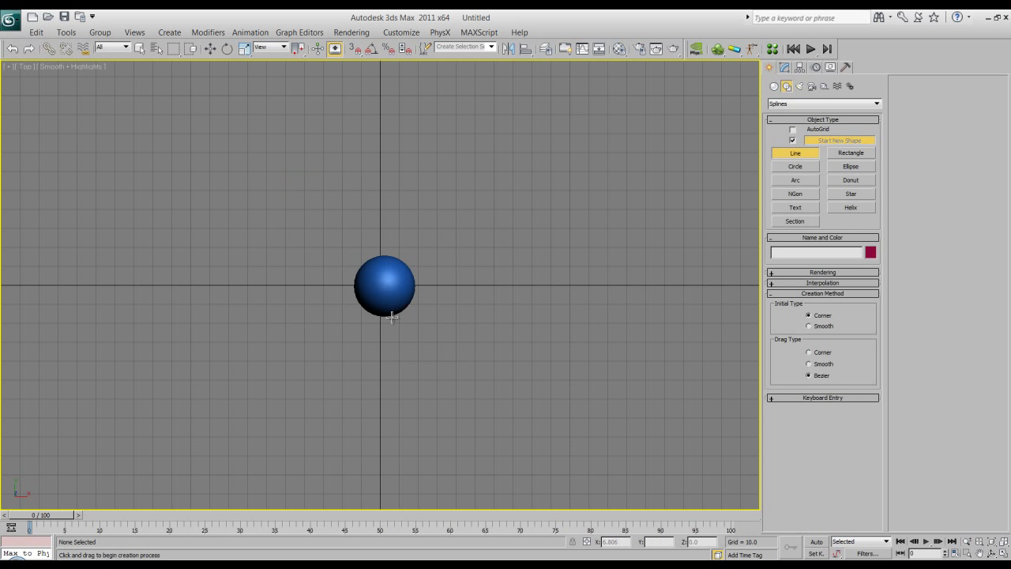
click(383, 276)
drag(431, 334, 448, 340)
drag(567, 373, 606, 368)
drag(673, 344, 678, 339)
right_click(678, 339)
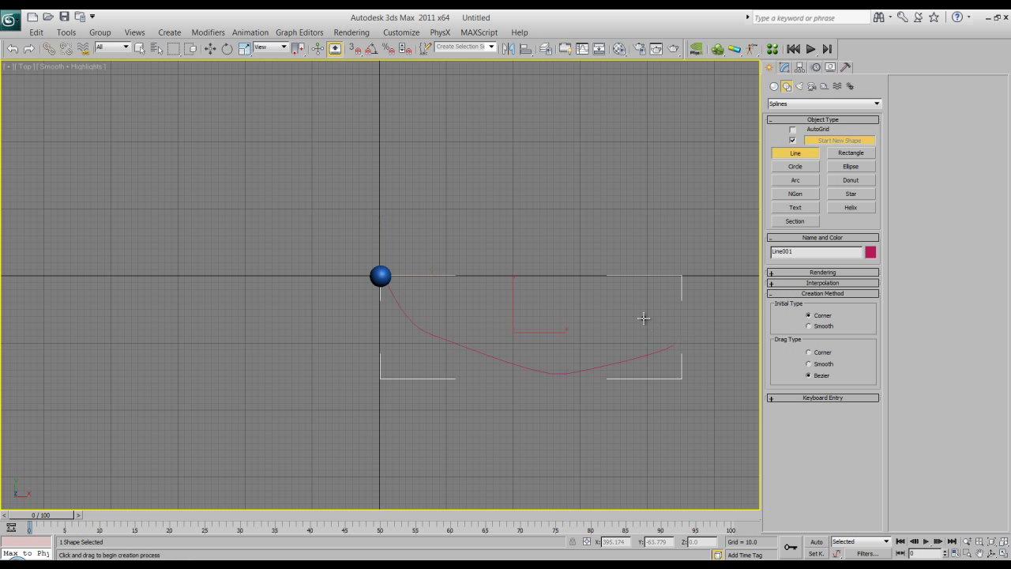
key(p)
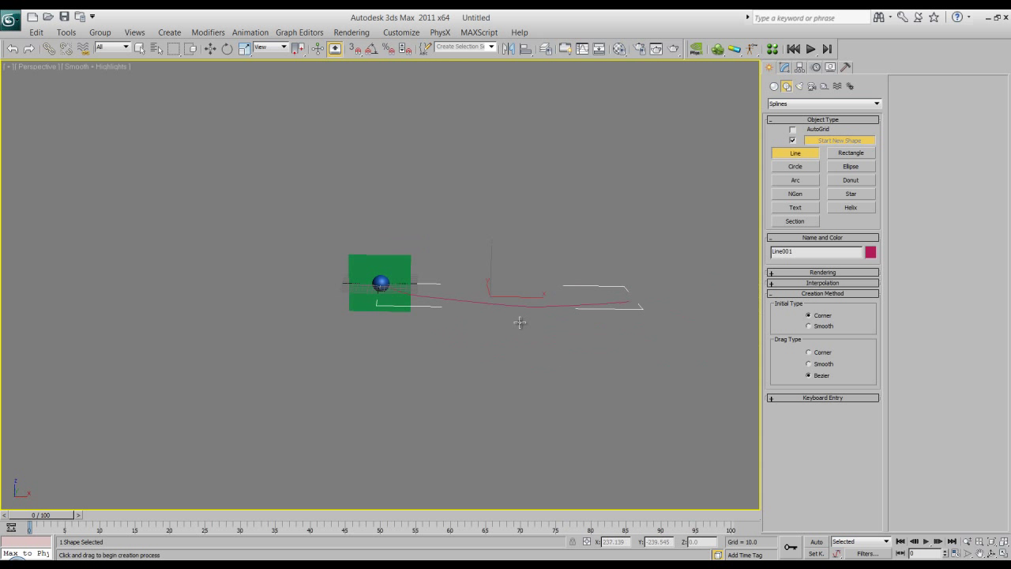
scroll(522, 327, up, 4)
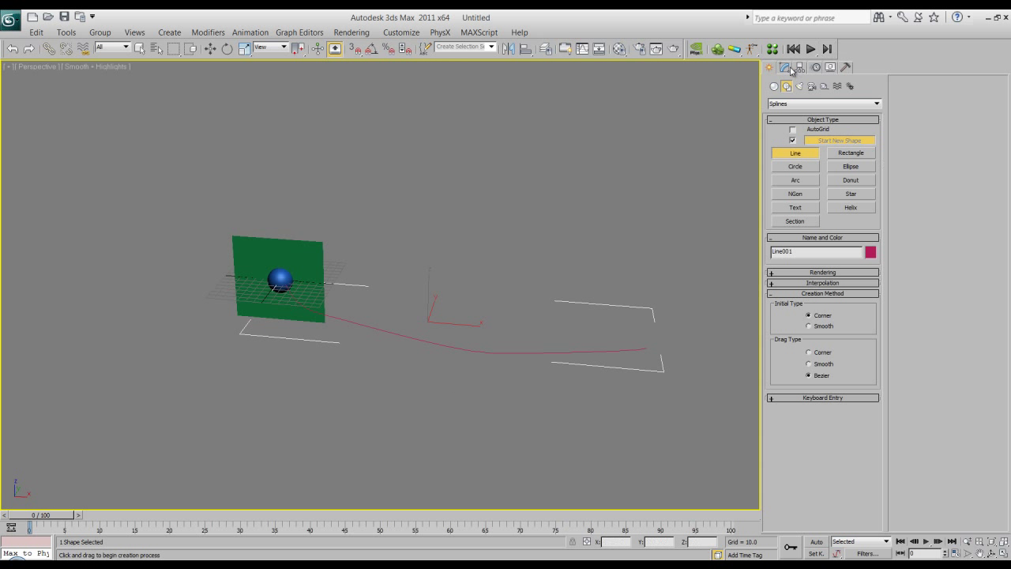
Enter vertex editing on the curved line and raise its third vertex to about 115 along Z
click(790, 69)
click(773, 116)
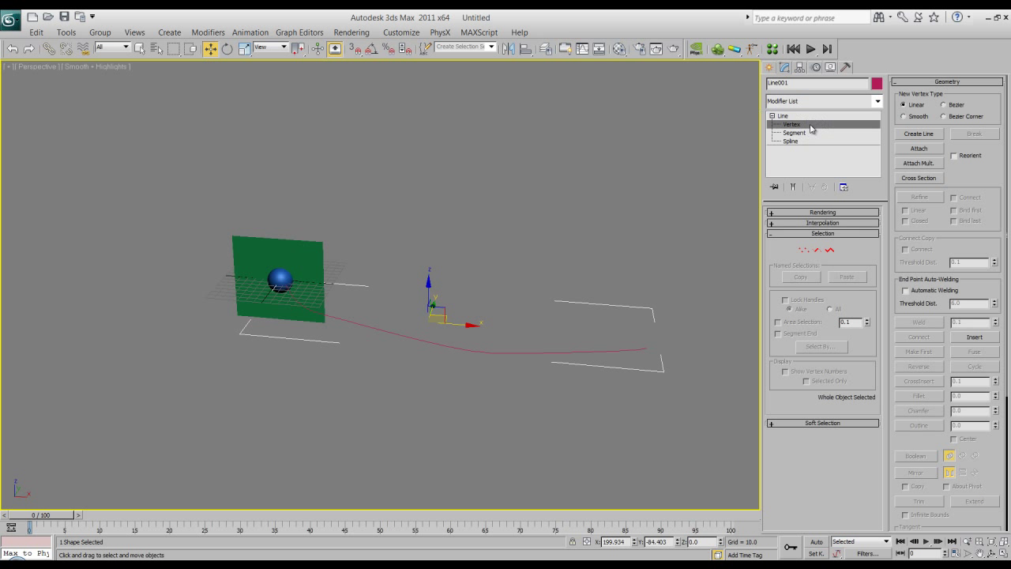
click(792, 124)
drag(303, 290, 320, 254)
drag(393, 298, 513, 401)
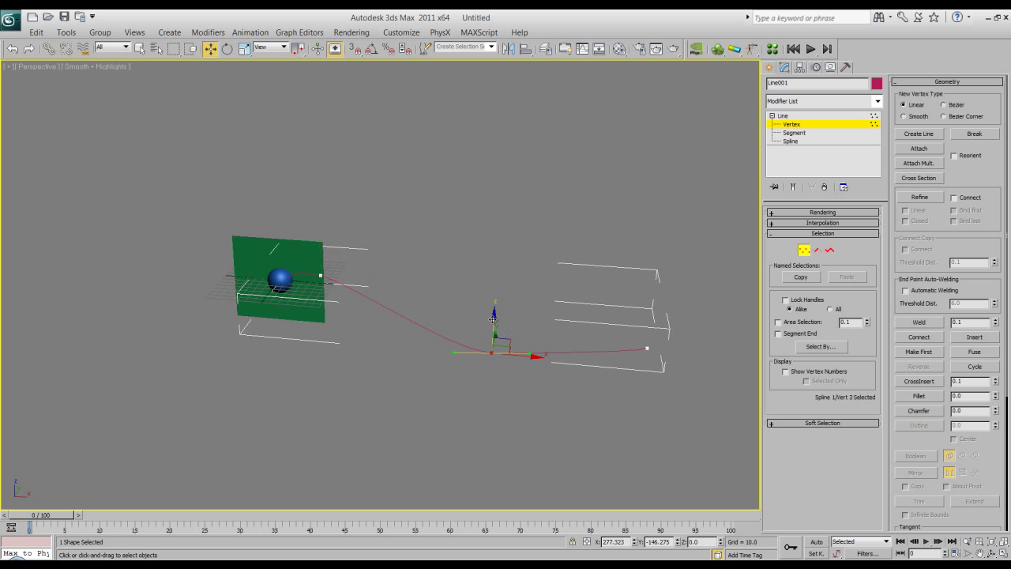
drag(494, 319, 502, 215)
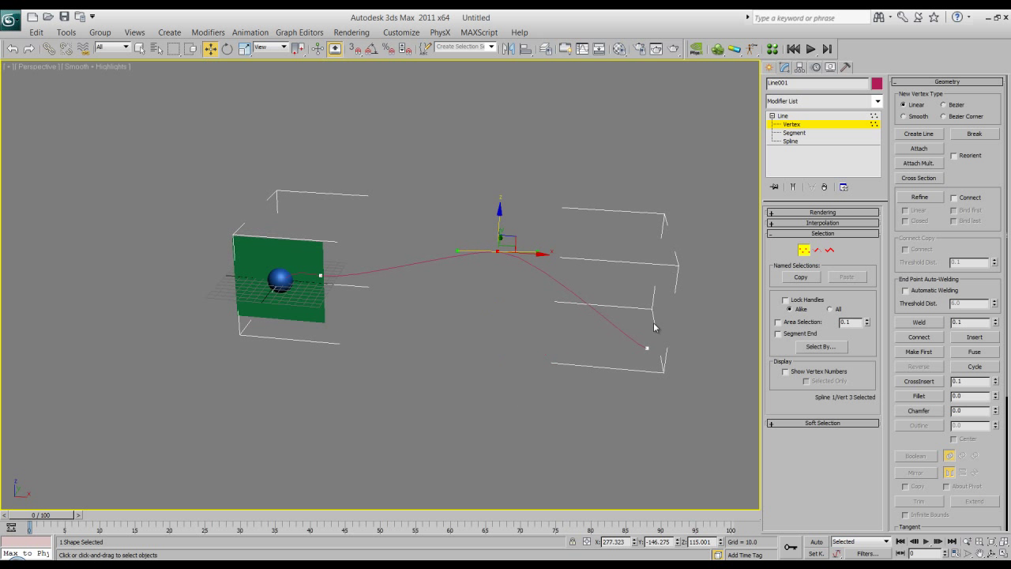
Raise the line's far end vertex along Z
alt+middle_drag(648, 350, 598, 336)
click(591, 346)
drag(588, 325, 586, 298)
alt+middle_drag(585, 297, 539, 381)
drag(543, 329, 703, 479)
alt+middle_drag(703, 479, 427, 211)
Lower the line's third vertex slightly along Z and shift it sideways along Y
click(464, 233)
alt+middle_drag(498, 289, 462, 240)
mouse_move(454, 204)
mouse_down()
mouse_move(454, 241)
mouse_move(453, 222)
mouse_up()
alt+middle_drag(476, 328, 366, 332)
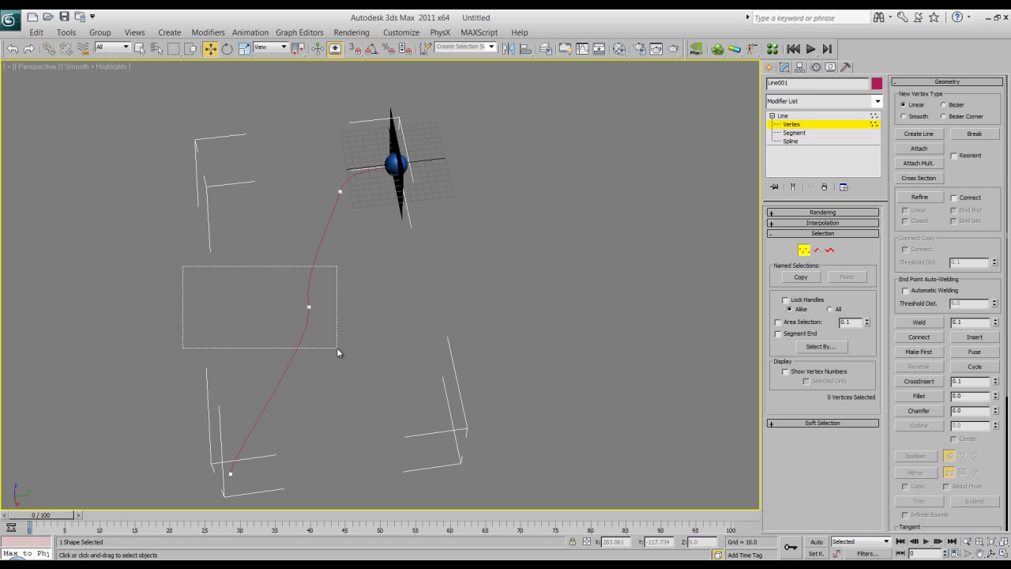
drag(353, 304, 401, 293)
Fine-tune the line's middle and end vertices for a smoother sweep and return to the whole object
key(e)
click(325, 309)
alt+middle_drag(302, 230, 318, 314)
drag(617, 271, 659, 361)
alt+middle_drag(659, 361, 648, 379)
key(w)
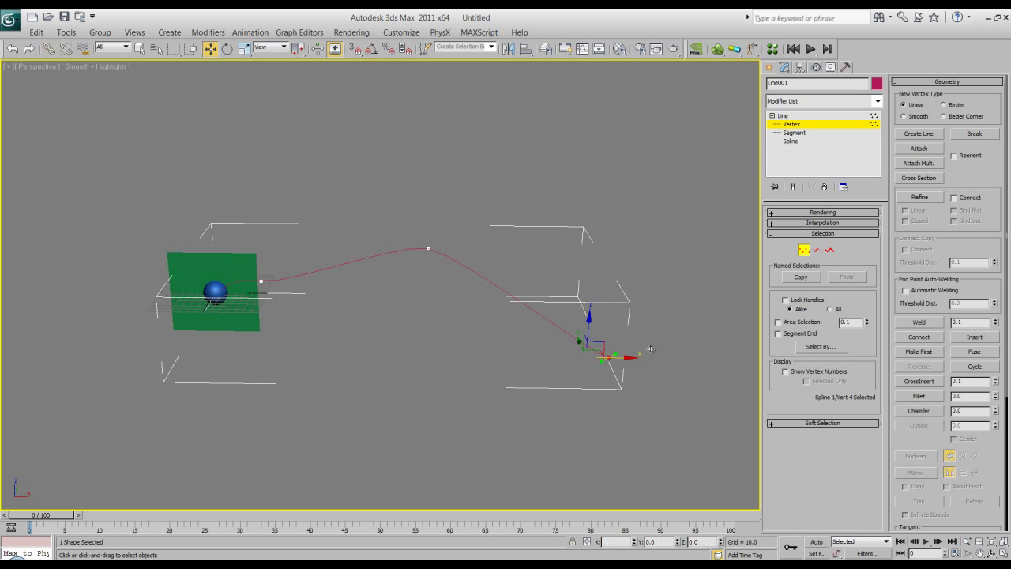
click(333, 339)
alt+middle_drag(334, 339, 381, 289)
click(380, 290)
alt+middle_drag(450, 386, 366, 266)
drag(359, 243, 367, 279)
click(510, 356)
alt+middle_drag(511, 357, 459, 407)
click(826, 116)
Duplicate the curved line straight below itself along Z and deselect the copy
click(375, 324)
alt+middle_drag(374, 319, 376, 292)
click(377, 292)
alt+middle_drag(350, 327, 373, 329)
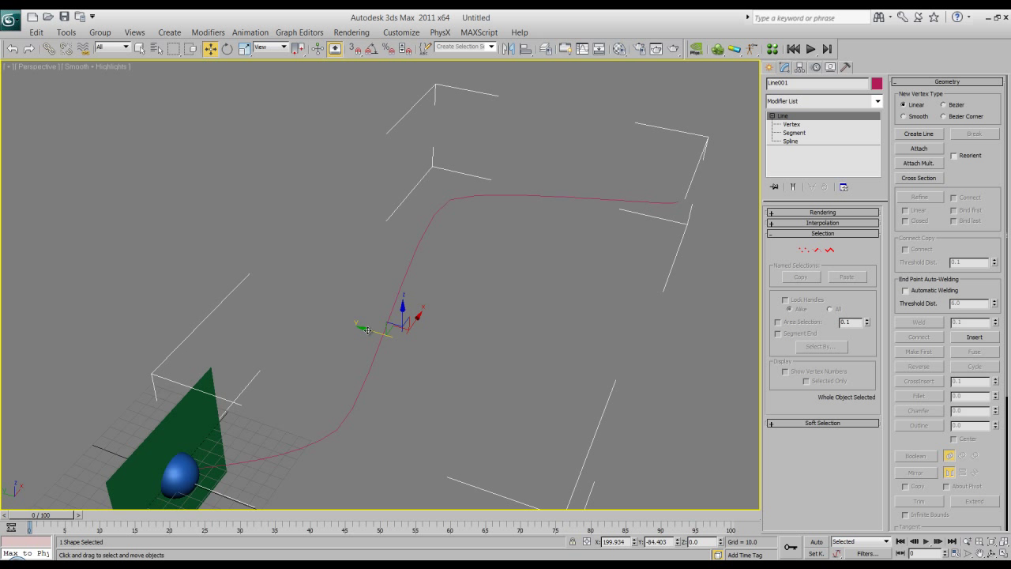
alt+middle_drag(453, 400, 403, 320)
shift+drag(371, 282, 383, 335)
click(506, 345)
click(474, 355)
Attach the lower copy to the original line so both curves form one shape
scroll(412, 357, down, 3)
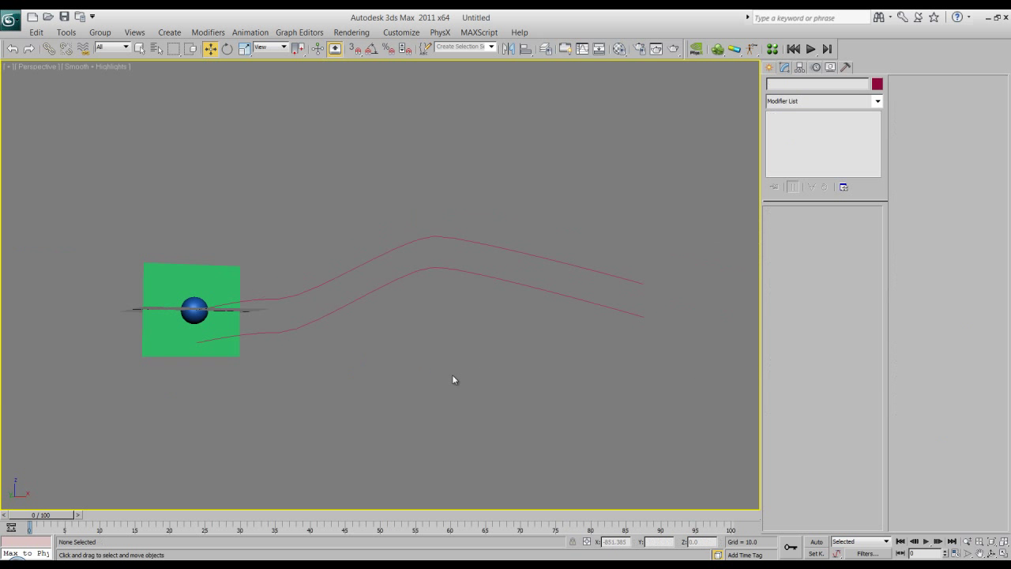
mouse_move(413, 357)
alt+middle_down()
mouse_move(425, 338)
mouse_move(388, 354)
alt+middle_up()
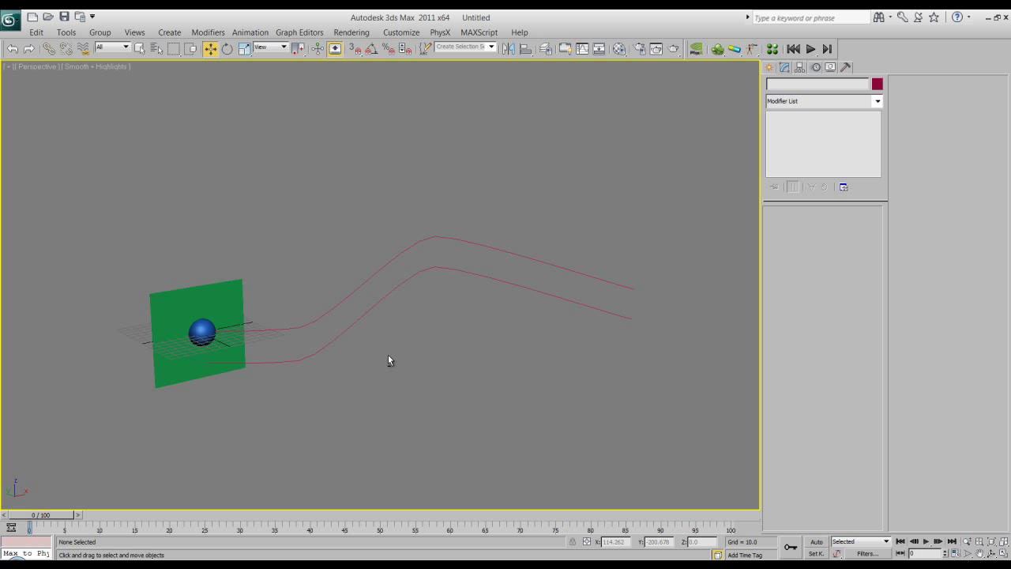
click(352, 299)
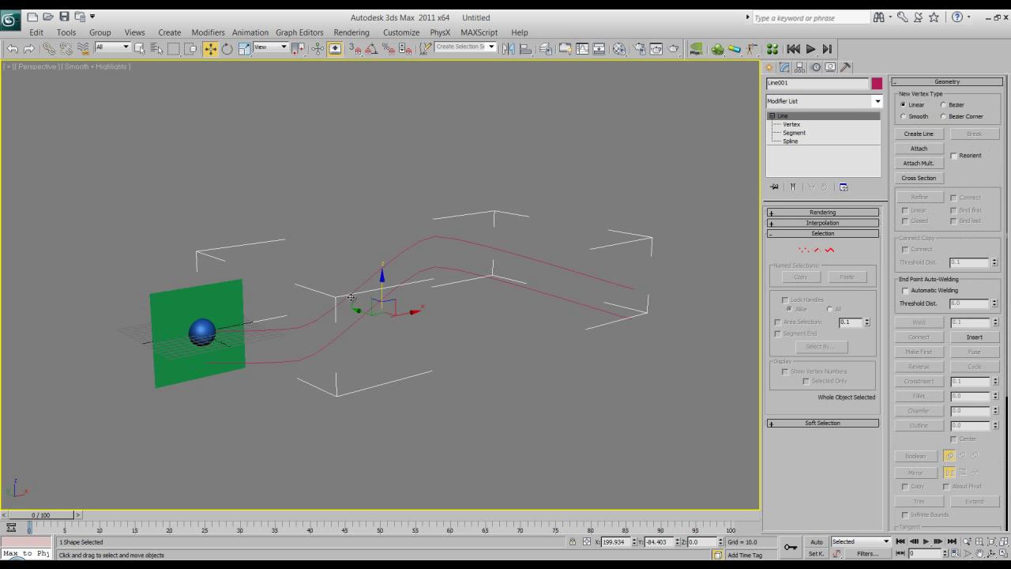
click(450, 370)
scroll(480, 402, up, 4)
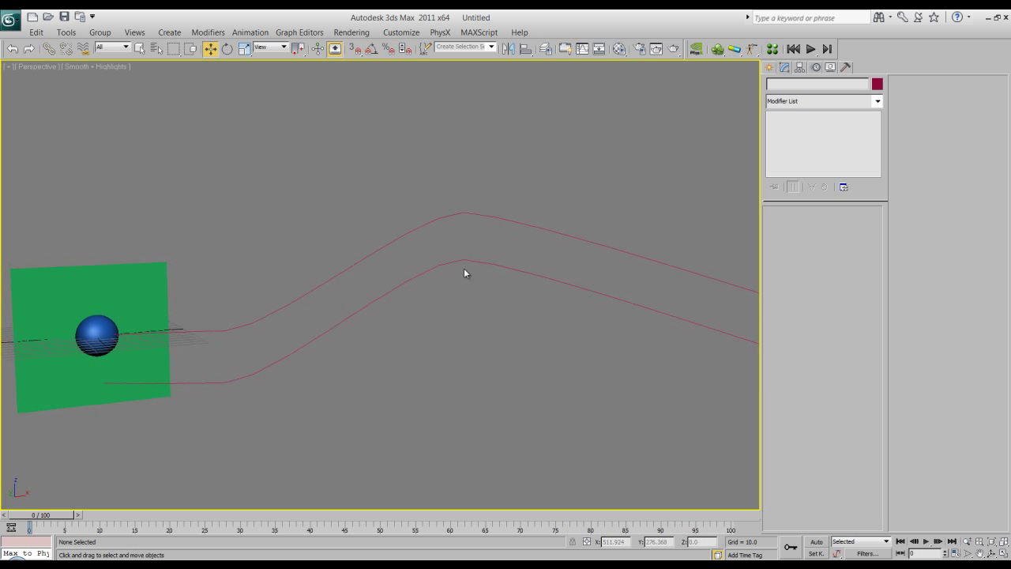
click(425, 230)
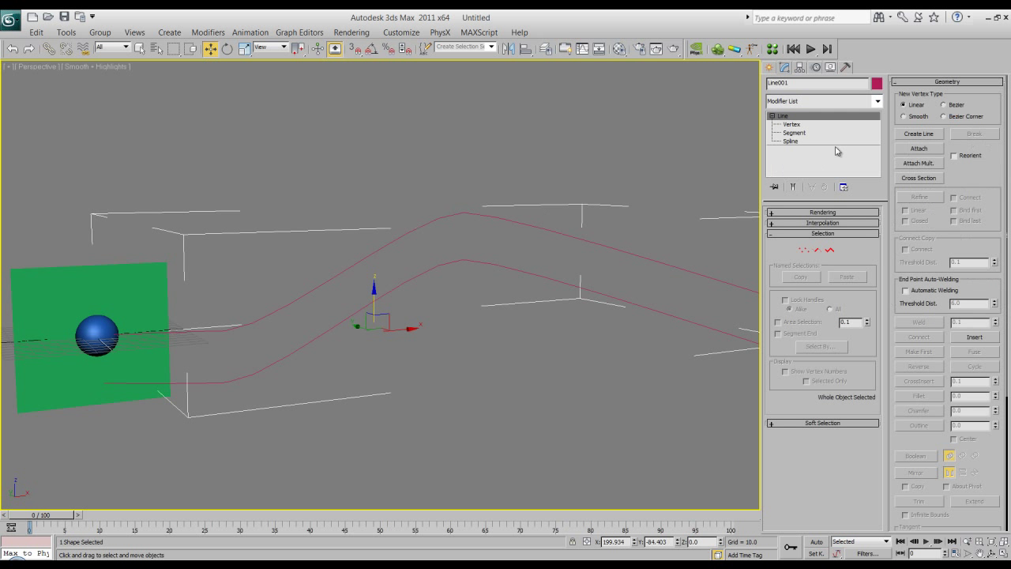
click(919, 149)
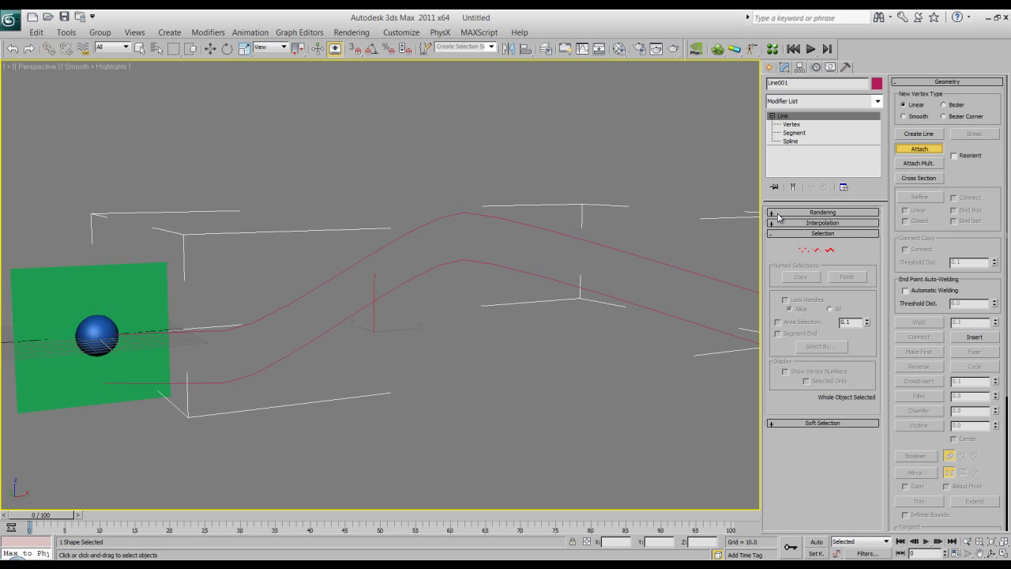
click(504, 267)
click(918, 150)
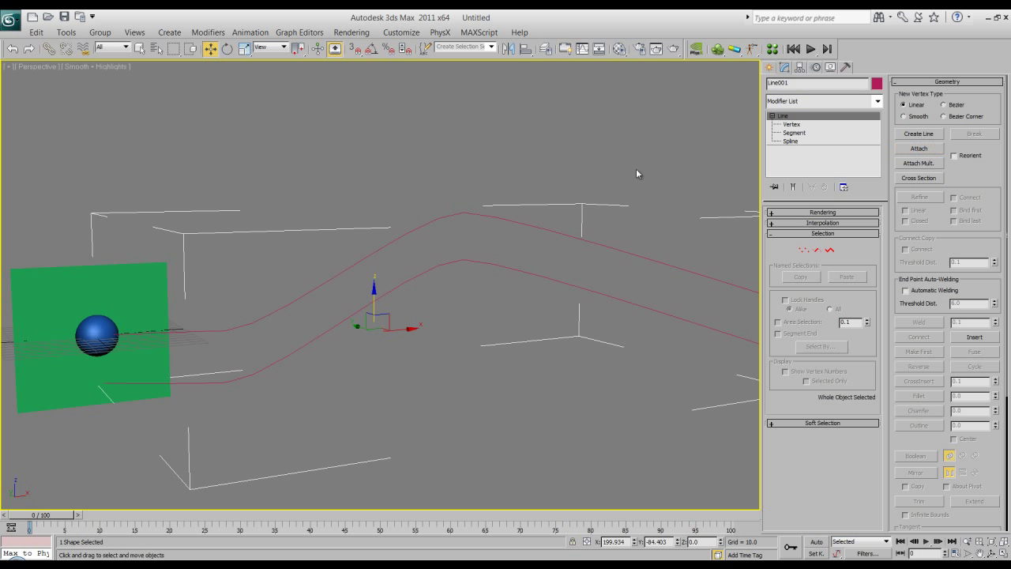
Add a CrossSection modifier to connect the two splines, with linear spline options
click(878, 103)
click(877, 104)
click(878, 104)
drag(882, 144, 882, 150)
drag(878, 191, 887, 236)
click(818, 230)
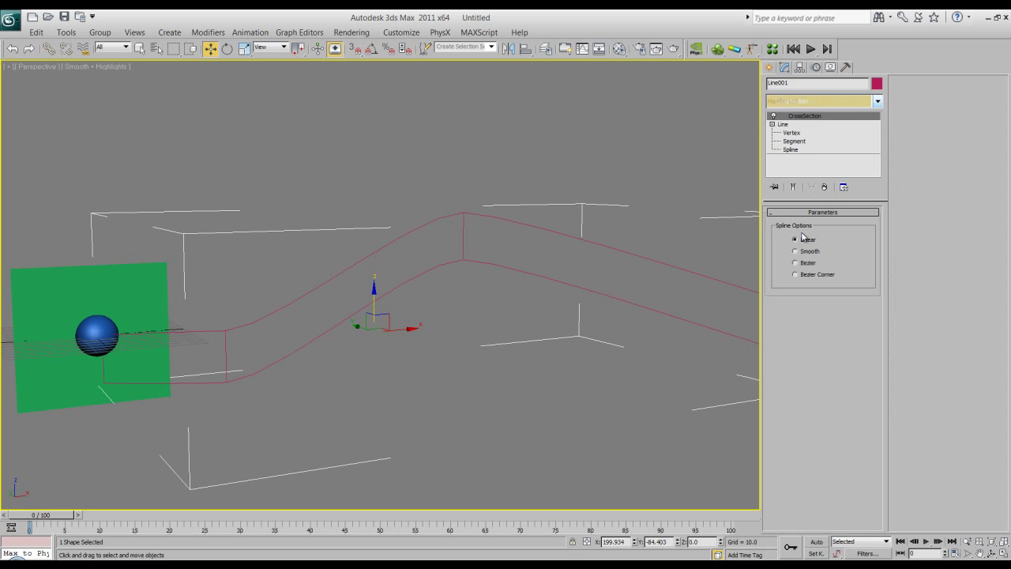
Move the connected spline shape down about 116 along Z, clear of the sphere
alt+middle_drag(272, 362, 321, 351)
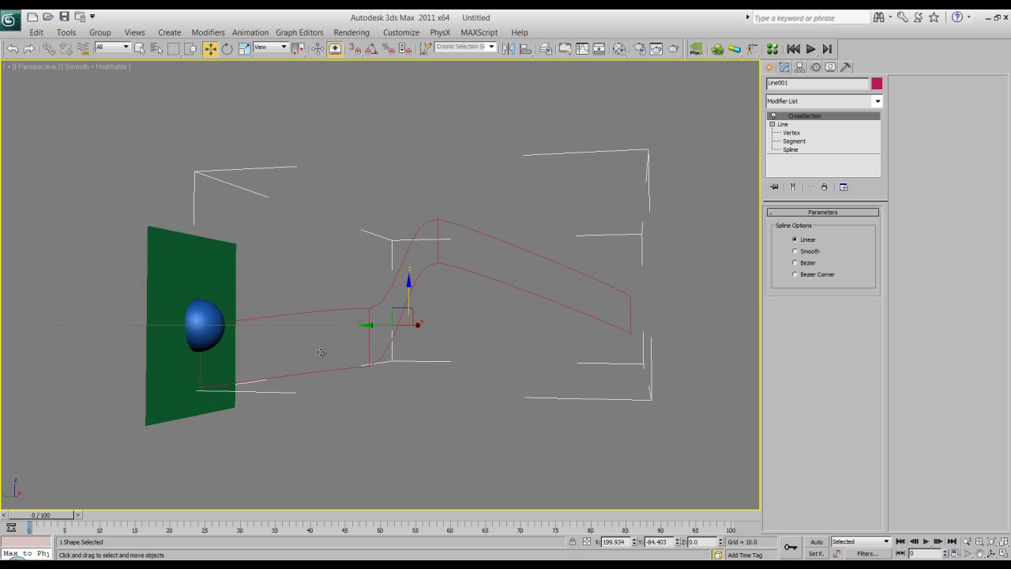
key(F3)
drag(437, 242, 431, 374)
key(super)
middle_drag(434, 382, 416, 367)
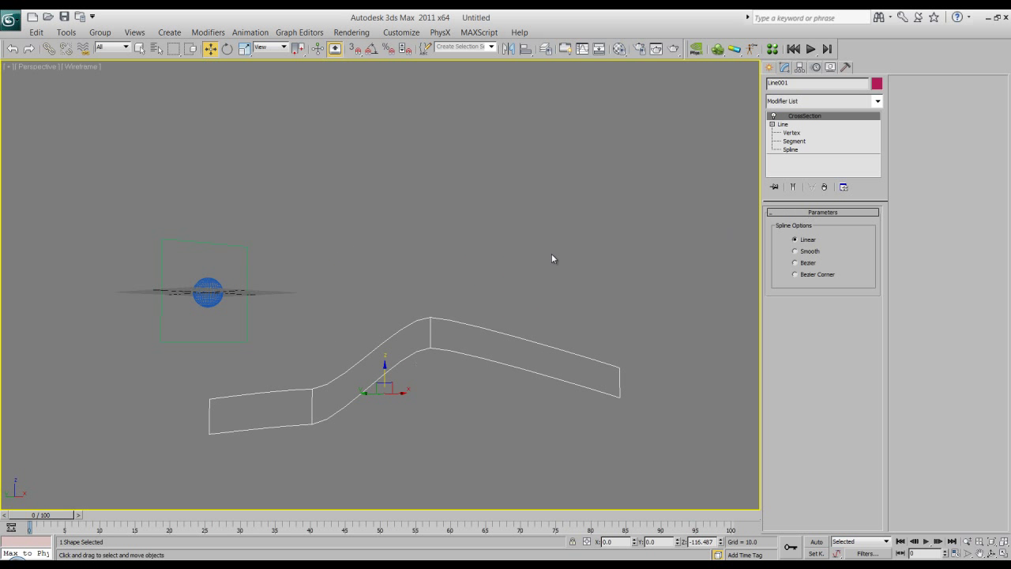
key(F3)
Add a Surface modifier to turn the connected splines into a ribbon
click(878, 103)
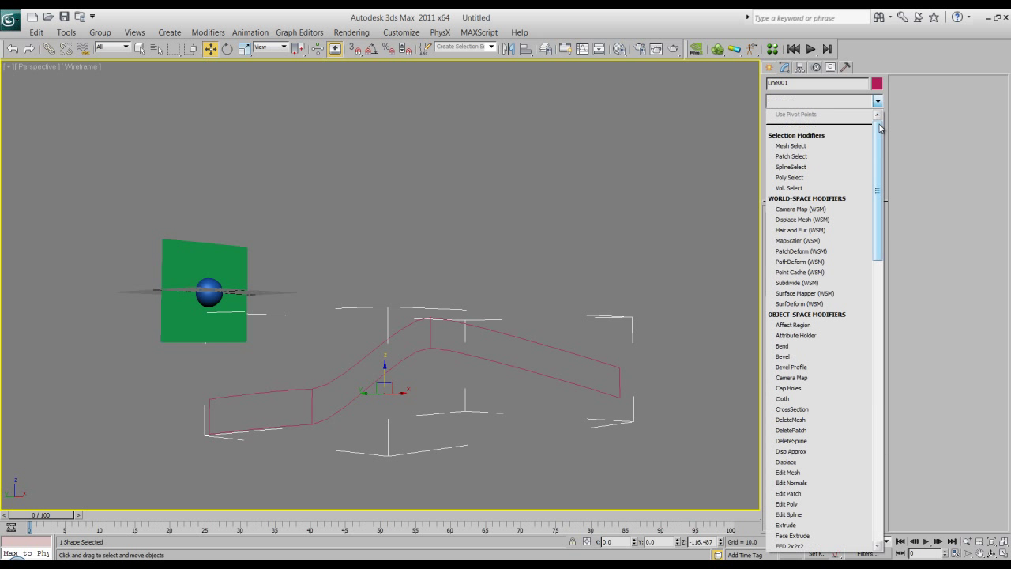
scroll(890, 359, down, 20)
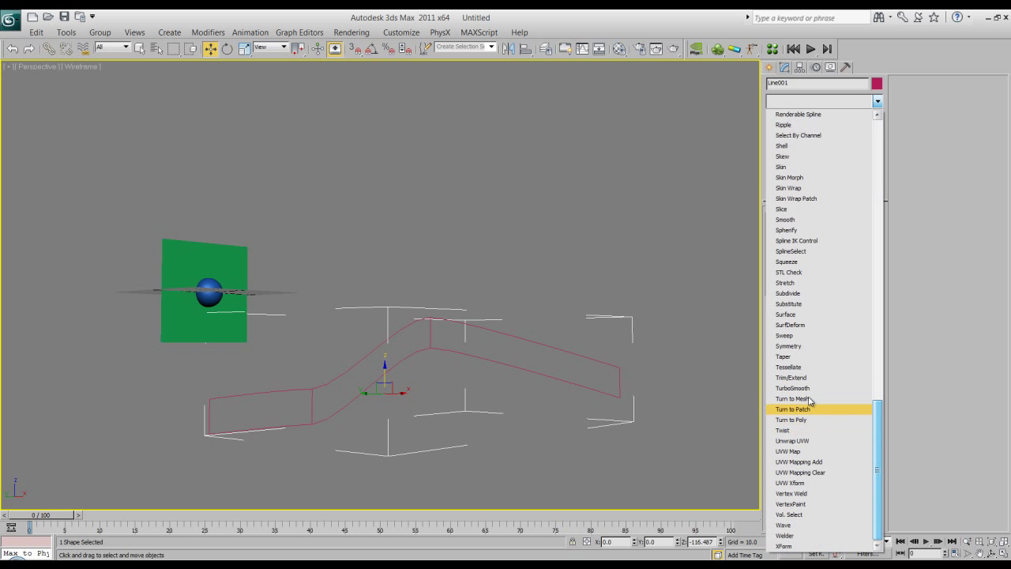
click(816, 315)
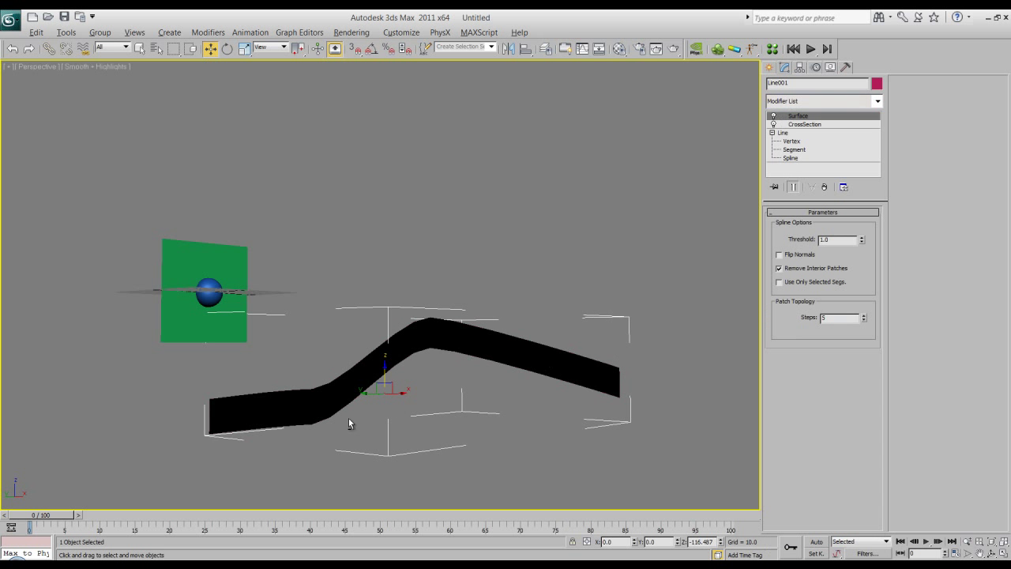
alt+middle_drag(350, 422, 384, 324)
scroll(383, 324, down, 2)
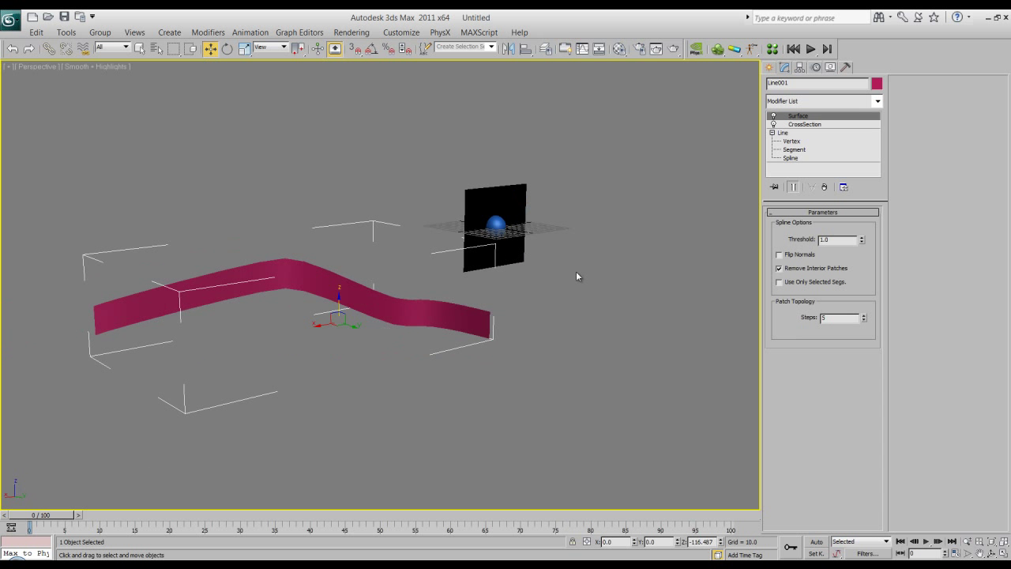
Taper both ribbon ends by raising the lower spline's first and last vertices toward the upper ones, and return to the Surface modifier
click(824, 140)
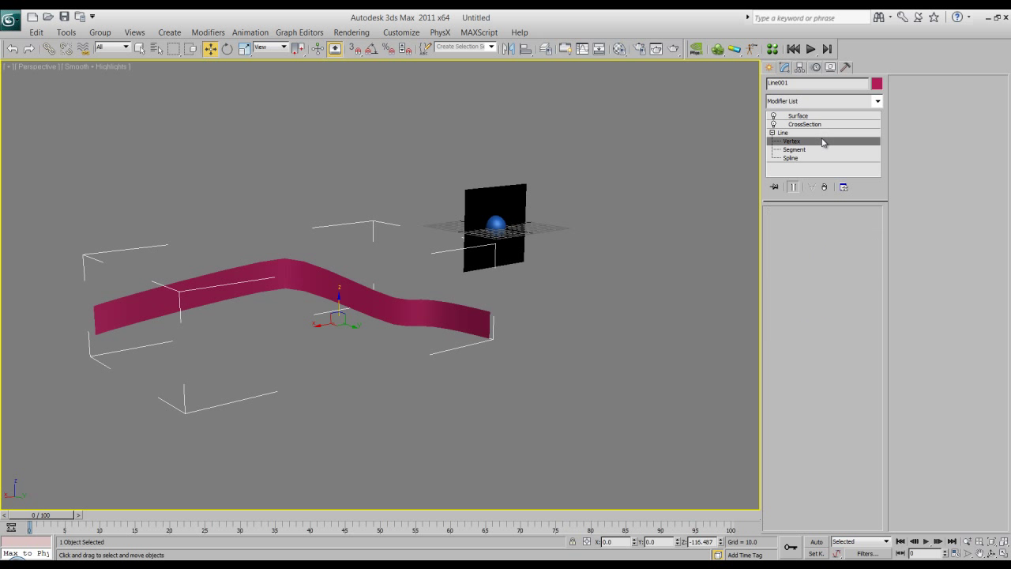
alt+middle_drag(443, 340, 433, 331)
drag(460, 334, 532, 393)
drag(506, 341, 512, 304)
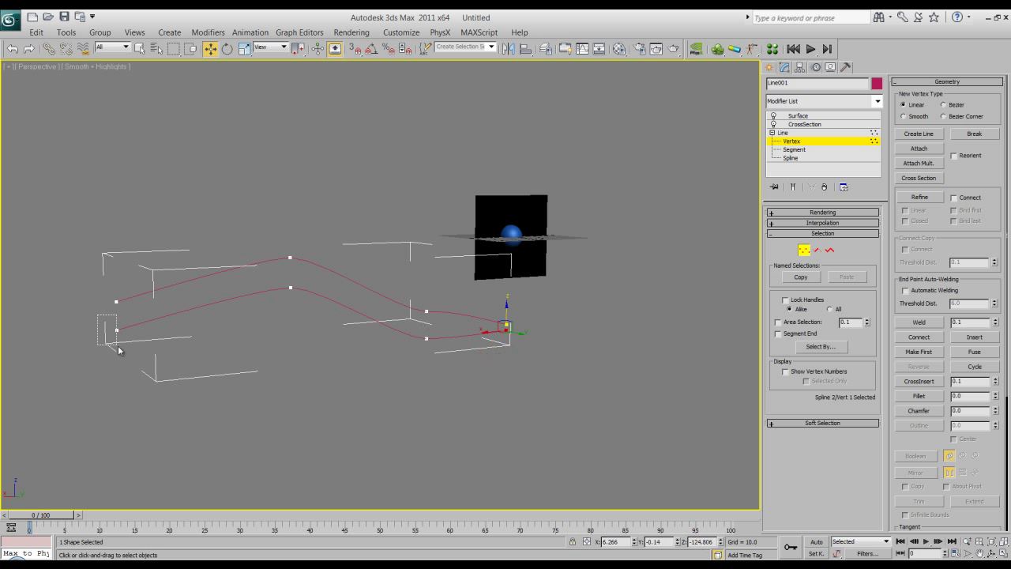
drag(121, 351, 123, 350)
drag(118, 306, 119, 289)
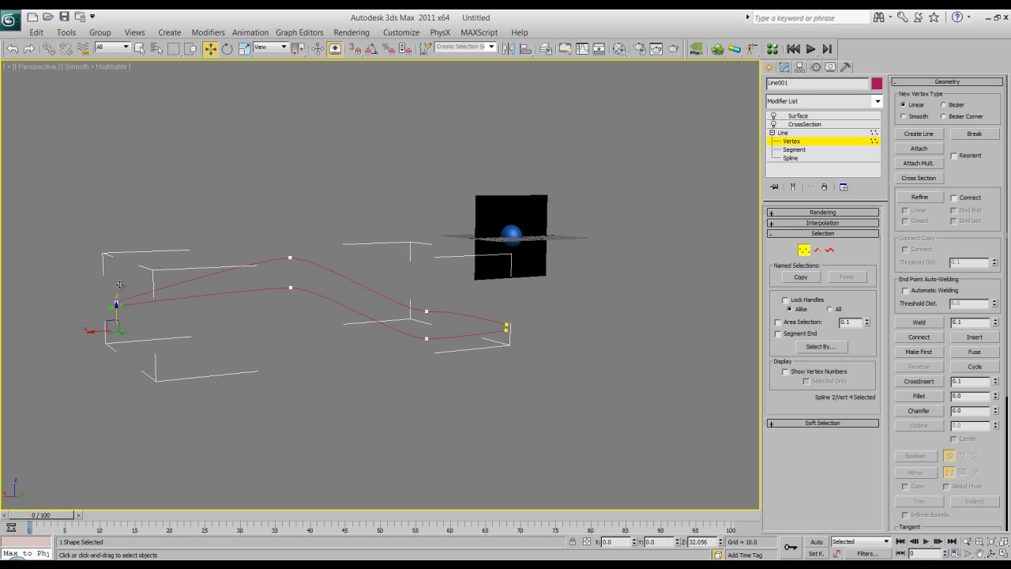
click(350, 420)
alt+middle_drag(350, 421, 443, 348)
click(800, 116)
alt+middle_drag(587, 234, 286, 290)
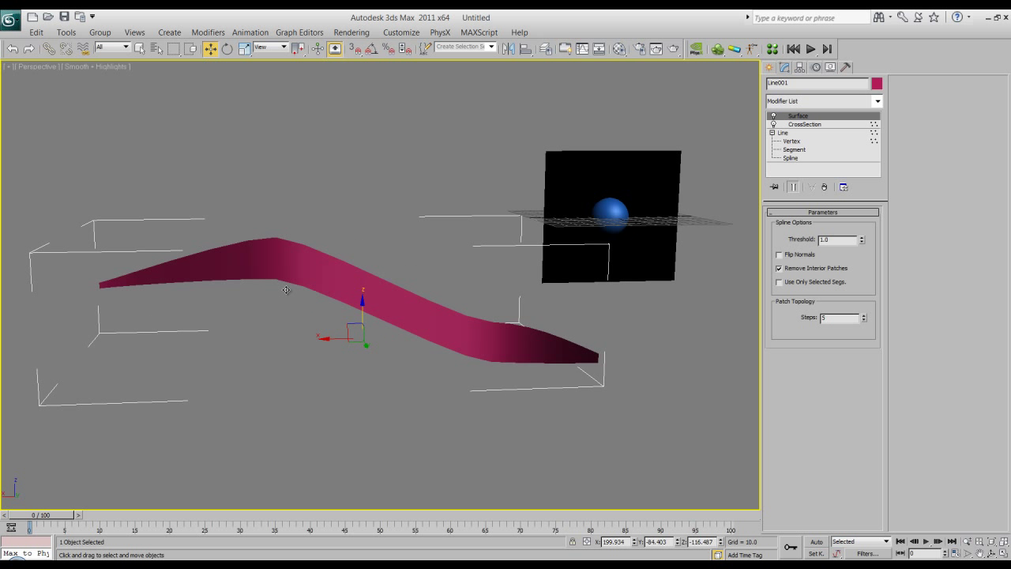
alt+middle_drag(192, 326, 317, 312)
Shift the lower spline's third vertex along Y to offset it from the vertex above and twist the ribbon
click(791, 140)
alt+middle_drag(356, 269, 331, 277)
drag(298, 271, 283, 249)
alt+middle_drag(274, 309, 489, 278)
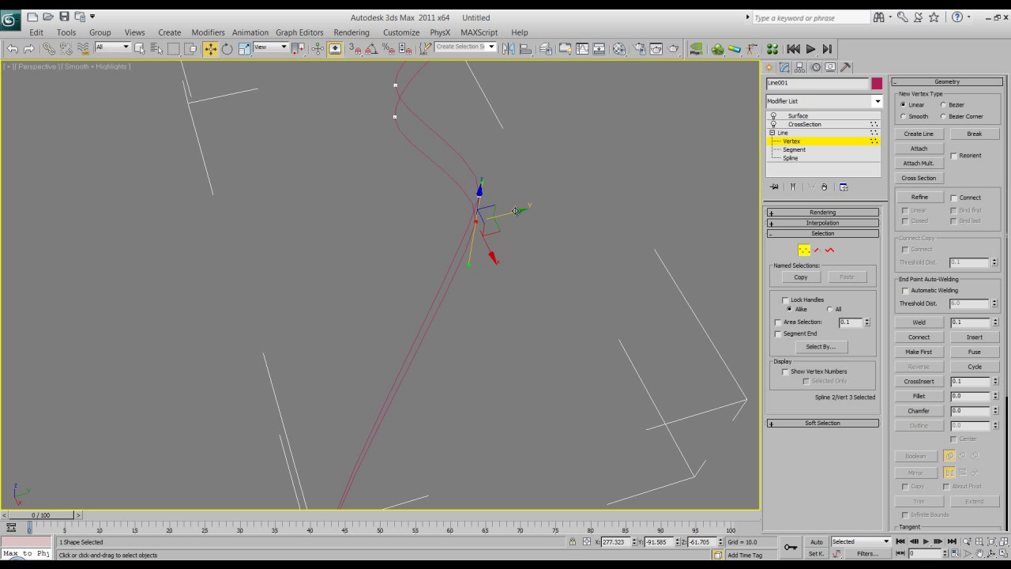
drag(513, 212, 462, 225)
Shift the lower spline's second vertex along negative Y to twist the ribbon near the sphere end
alt+middle_drag(306, 260, 398, 218)
middle_drag(269, 188, 409, 297)
click(300, 365)
alt+middle_drag(300, 364, 354, 377)
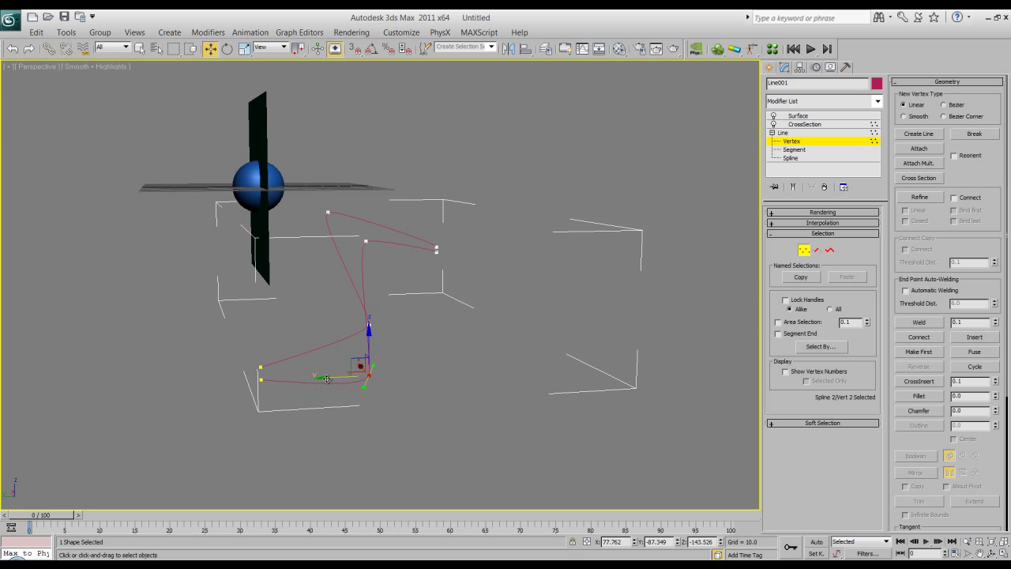
drag(326, 378, 355, 379)
Adjust the height and sideways position of the vertices around the ribbon's bends
click(494, 362)
alt+middle_drag(494, 363, 625, 320)
drag(302, 338, 303, 336)
drag(286, 270, 286, 293)
alt+middle_drag(286, 294, 335, 320)
drag(322, 326, 364, 331)
Widen both ribbon ends by raising the upper spline's first vertex, and its last vertex by about 36 along Z
click(230, 344)
alt+middle_drag(230, 344, 234, 321)
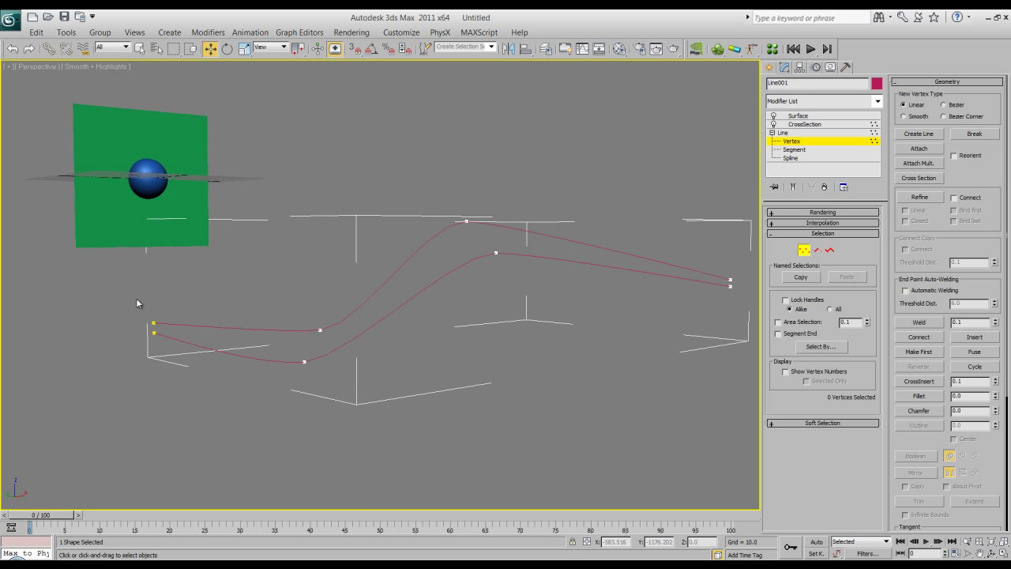
drag(171, 333, 171, 332)
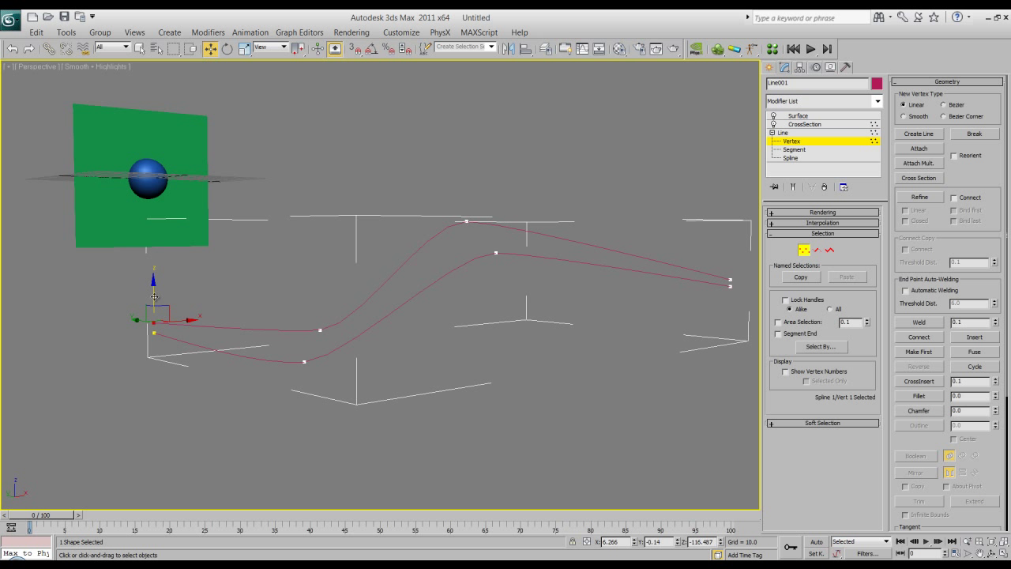
click(168, 256)
alt+middle_drag(168, 256, 467, 308)
drag(514, 311, 488, 260)
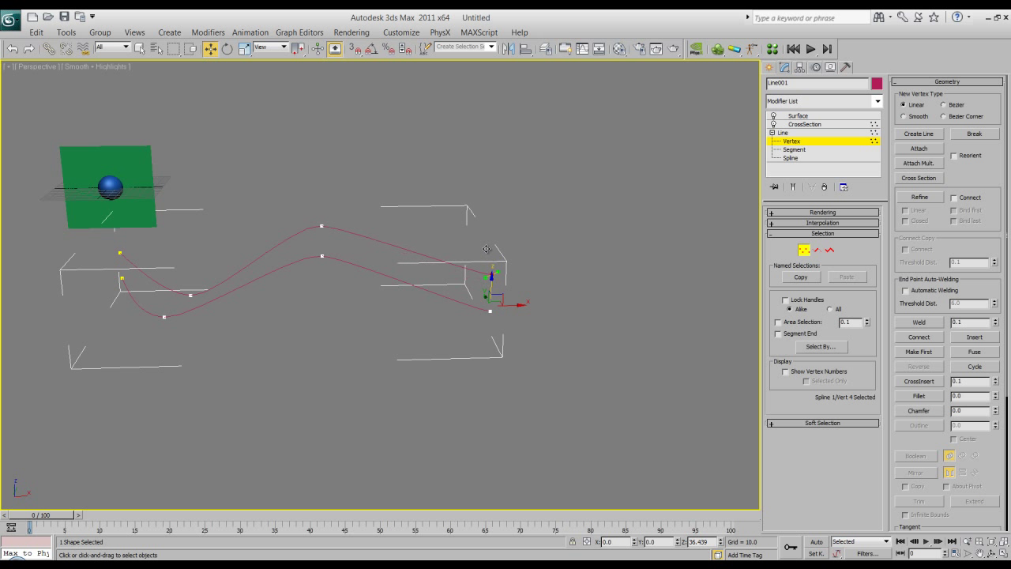
Return to the Surface modifier, raise the ribbon so it starts at the sphere, and display edged faces
click(411, 387)
alt+middle_drag(411, 387, 407, 324)
click(807, 117)
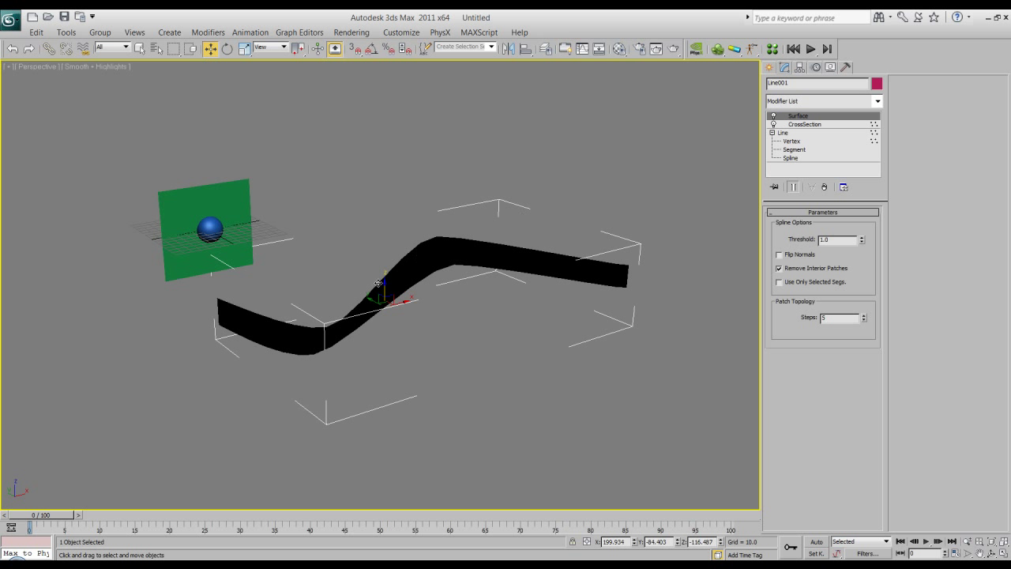
drag(384, 280, 398, 206)
alt+middle_drag(398, 206, 425, 316)
key(F4)
Move both far end vertices of the ribbon back along X and outward along negative Y
click(795, 142)
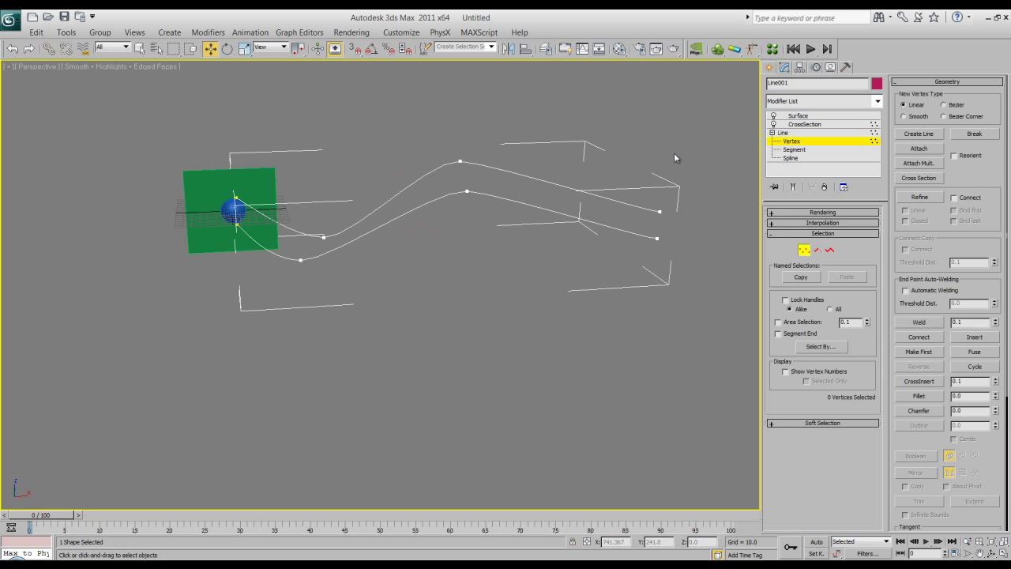
drag(618, 161, 685, 341)
alt+middle_drag(685, 341, 703, 369)
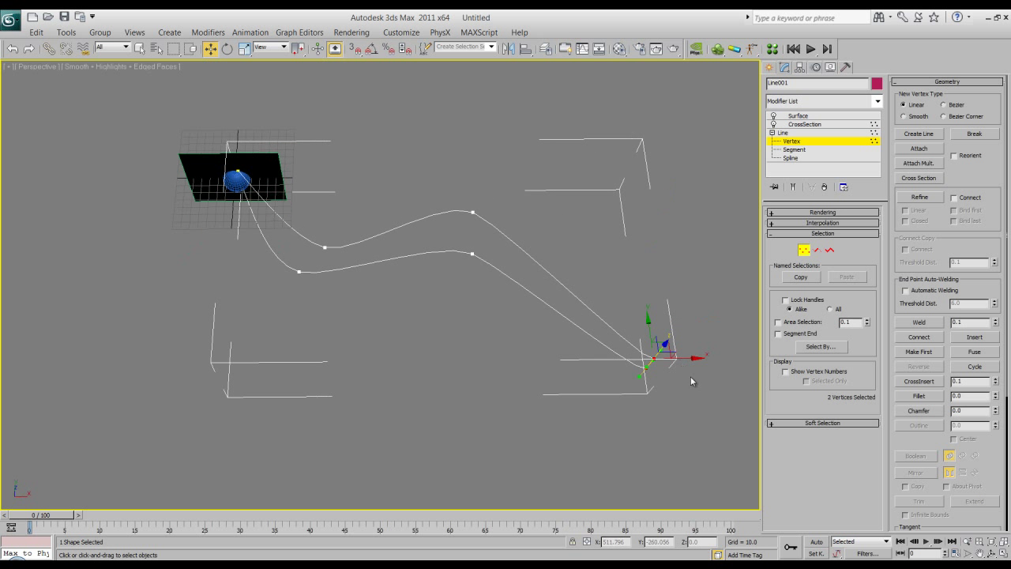
drag(694, 358, 650, 356)
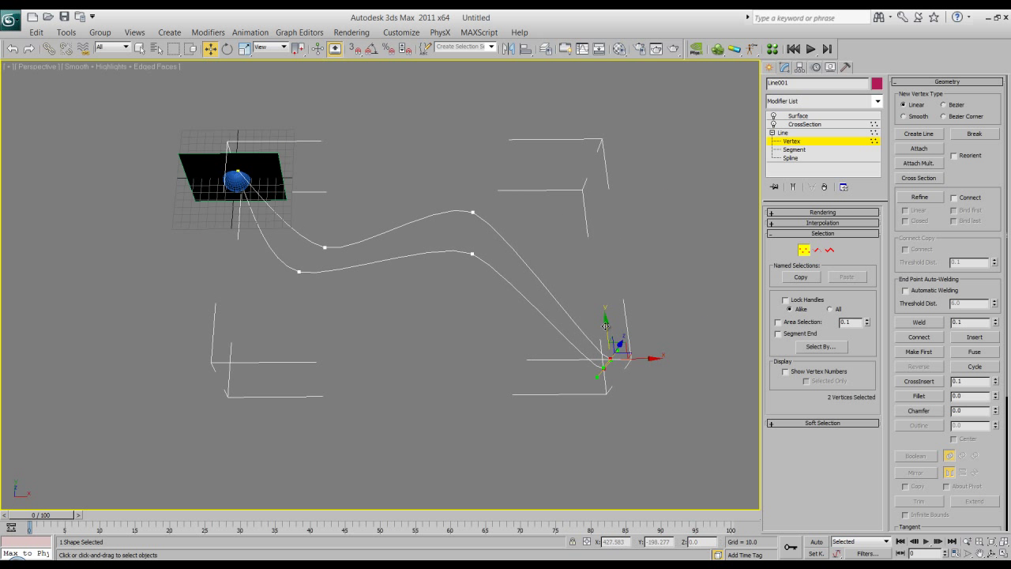
drag(605, 325, 609, 373)
Rotate the two far end vertices of the ribbon to twist its tip
alt+middle_drag(414, 361, 426, 349)
key(e)
drag(640, 363, 499, 374)
alt+middle_drag(498, 374, 466, 333)
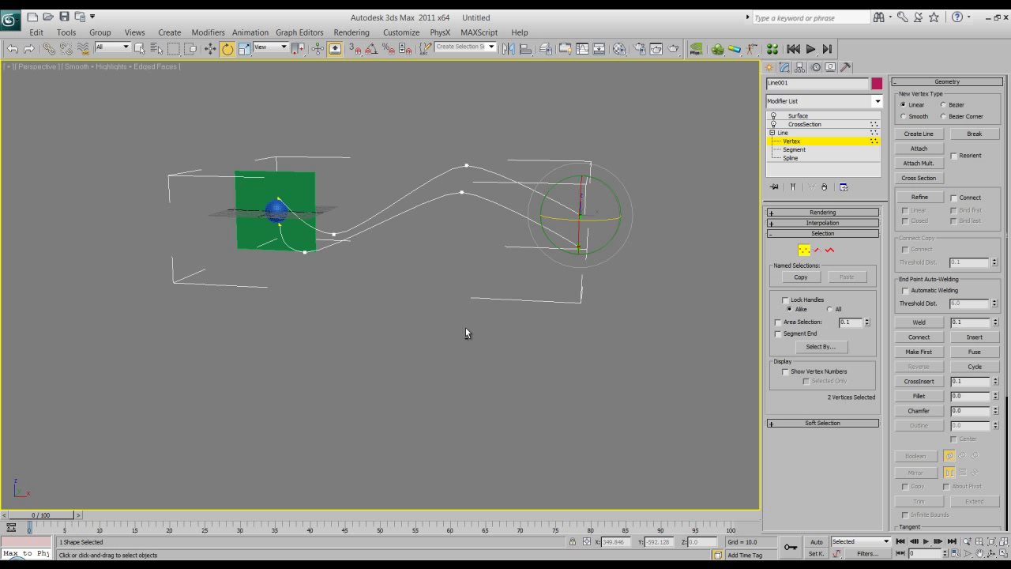
Raise the lower spline's first vertex into the sphere, to about -10.6 along Z
alt+middle_drag(465, 327, 341, 316)
click(282, 286)
key(w)
drag(284, 255, 286, 245)
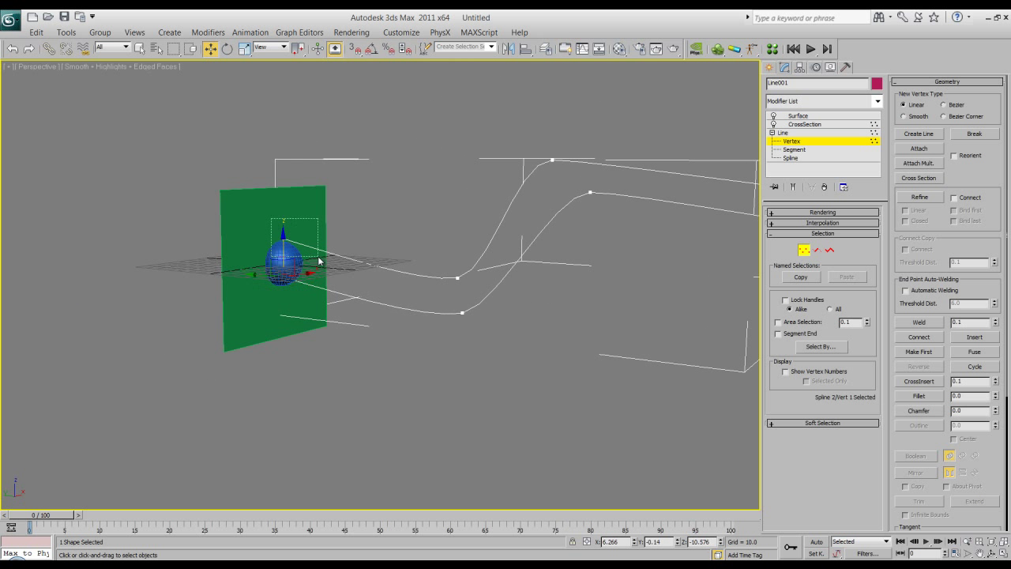
Lower the upper spline's first vertex into the sphere and return to the Surface modifier to check the ribbon
click(284, 239)
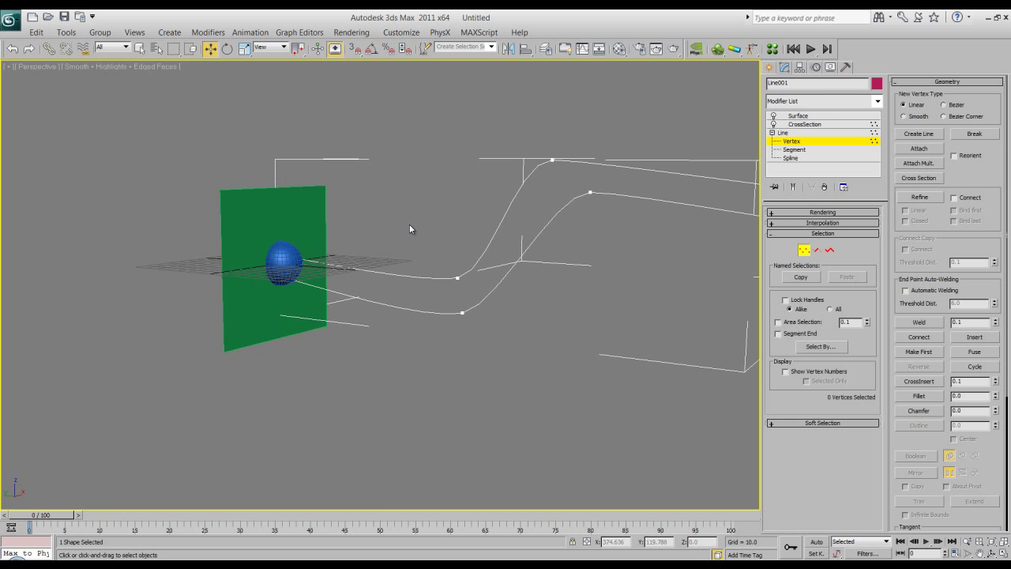
alt+middle_drag(410, 229, 365, 291)
click(820, 141)
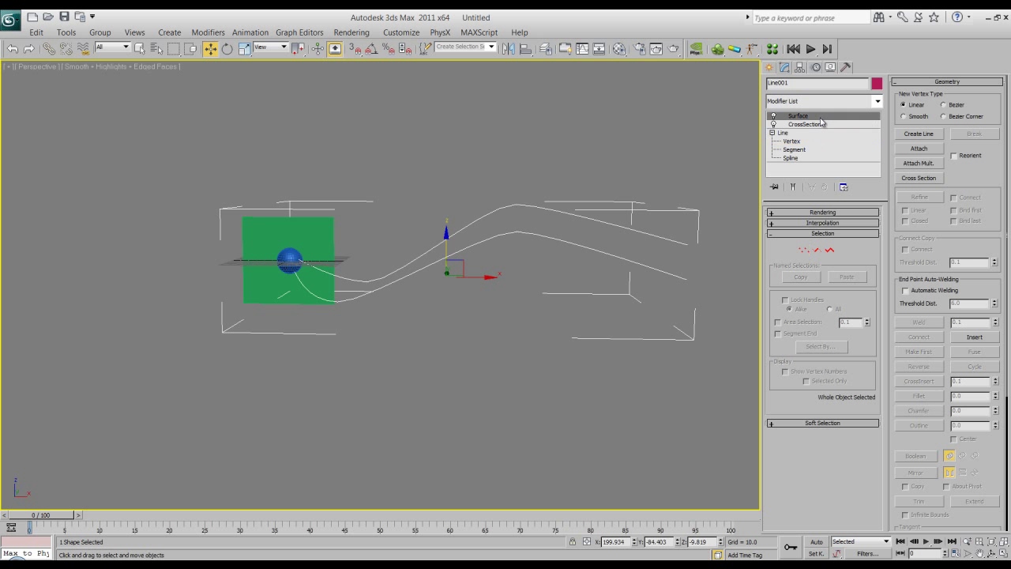
click(822, 119)
click(387, 166)
alt+middle_drag(388, 167, 465, 223)
click(487, 226)
Lower the third vertex of the lower spline to widen the ribbon at its crest
click(792, 141)
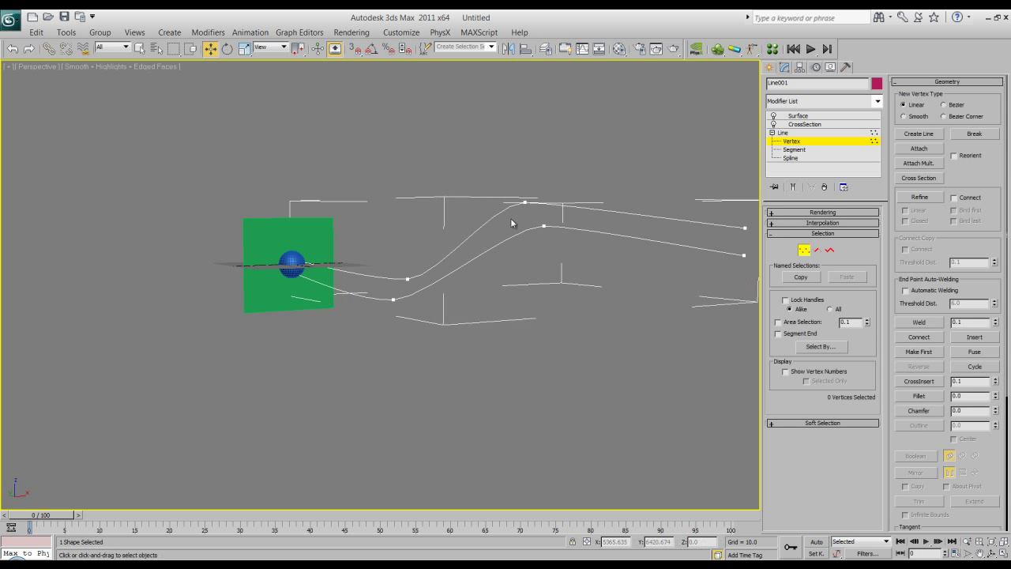
click(544, 226)
drag(543, 183, 559, 239)
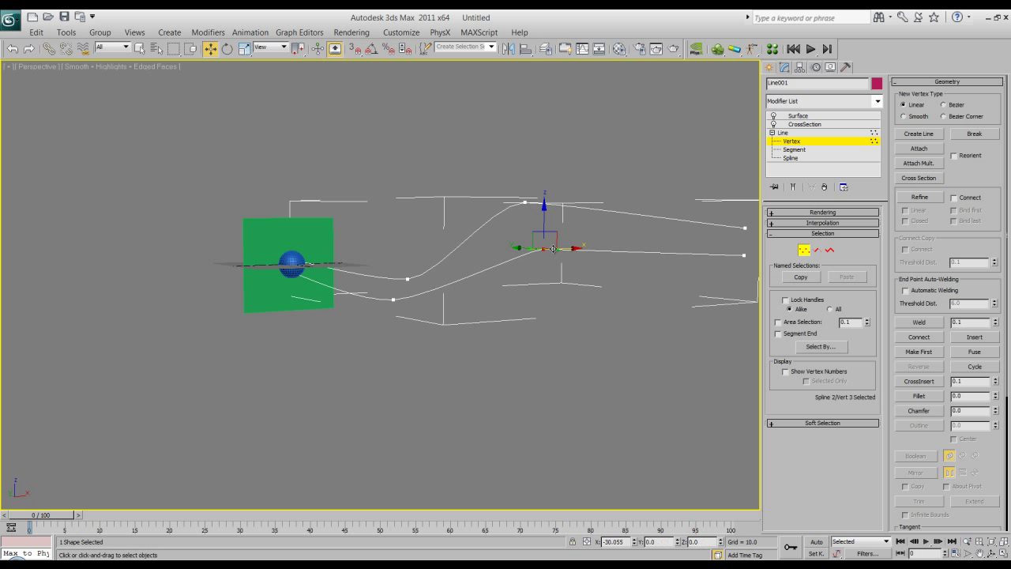
alt+middle_drag(490, 285, 510, 328)
key(r)
key(e)
drag(545, 262, 496, 292)
click(554, 324)
alt+middle_drag(554, 324, 517, 283)
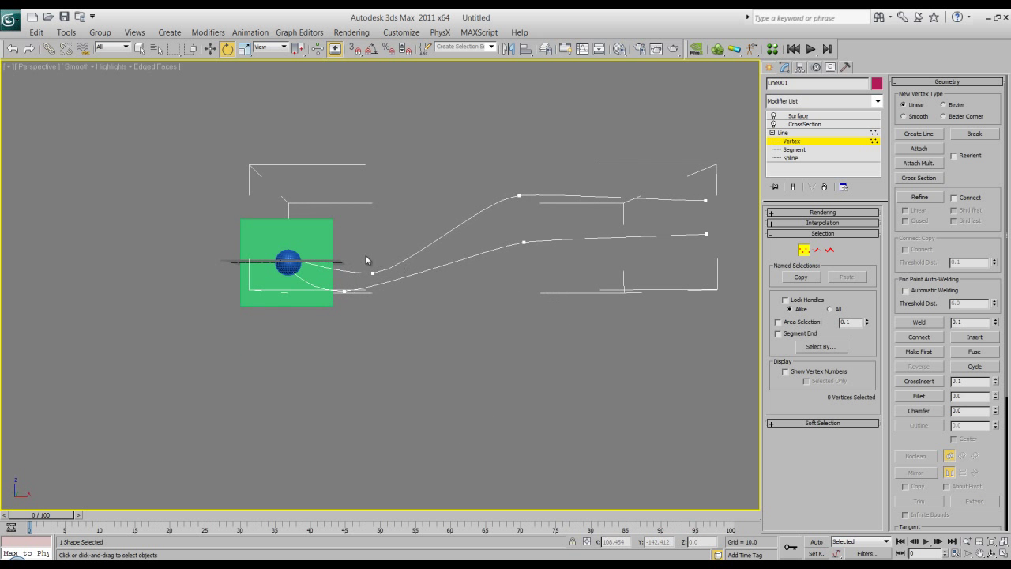
Raise the upper spline's second vertex slightly and move the lower spline's second vertex down to widen the ribbon's dip
drag(391, 281, 391, 283)
key(w)
drag(372, 239, 373, 232)
click(286, 286)
drag(413, 334, 413, 334)
drag(344, 249, 418, 310)
click(601, 327)
alt+middle_drag(600, 327, 505, 307)
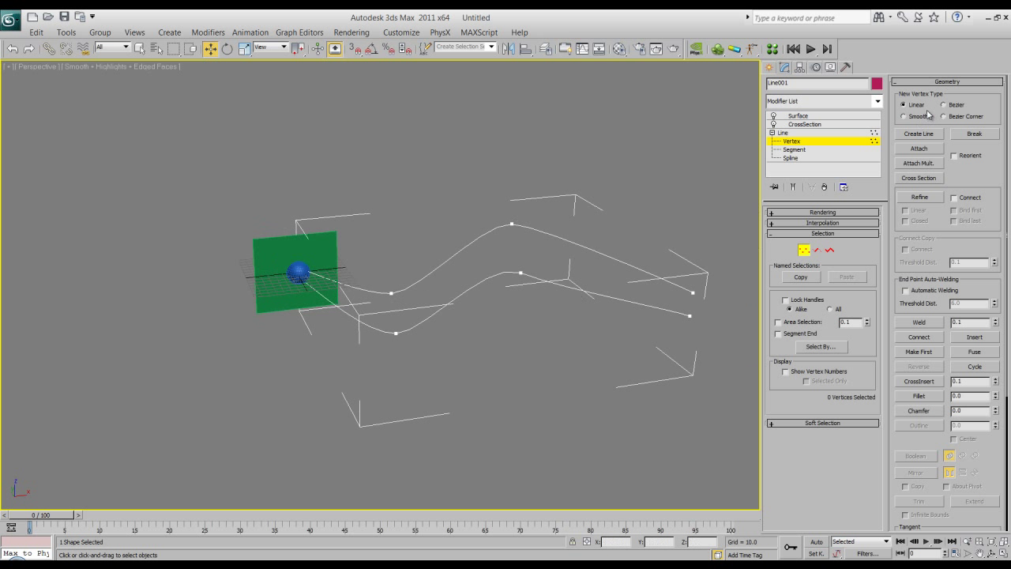
Return to the Surface modifier and add an Edit Poly modifier on top of the ribbon's stack
click(800, 116)
click(434, 219)
mouse_move(434, 219)
alt+middle_down()
mouse_move(415, 250)
mouse_move(286, 192)
mouse_move(460, 207)
mouse_move(432, 232)
alt+middle_up()
scroll(432, 233, up, 2)
click(442, 277)
middle_drag(442, 277, 381, 271)
scroll(407, 290, down, 2)
click(878, 101)
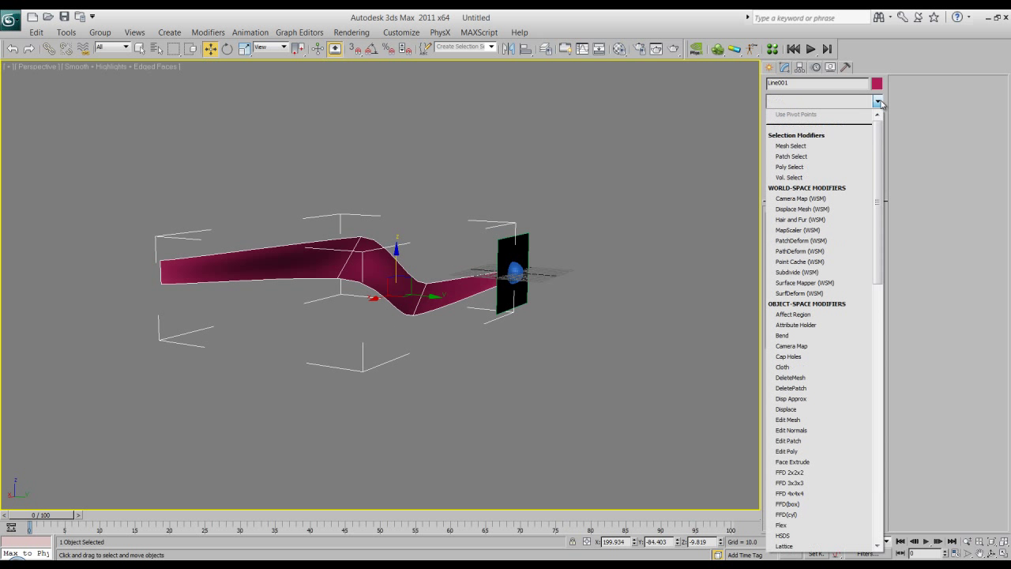
click(840, 451)
scroll(427, 368, up, 5)
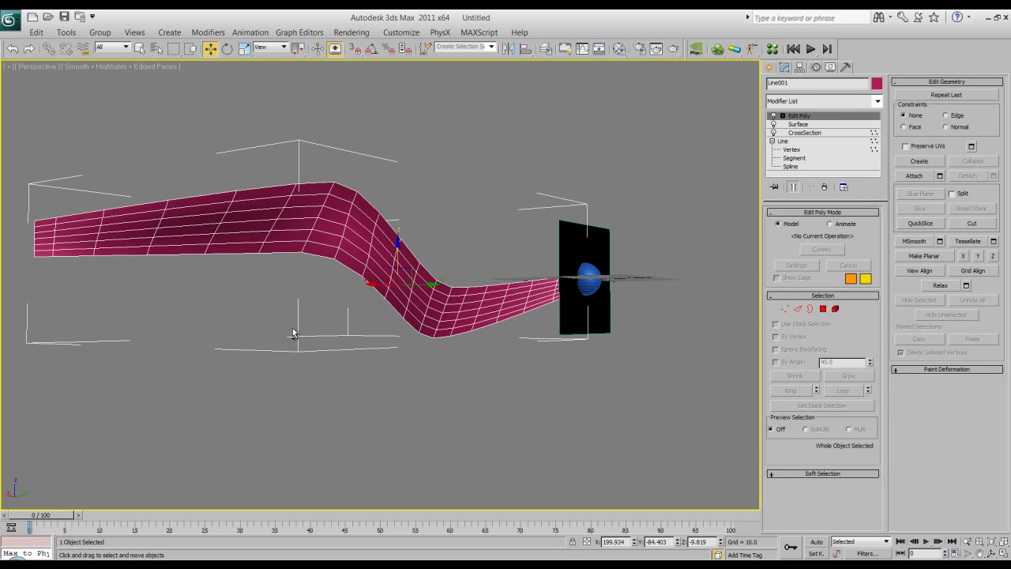
mouse_move(238, 316)
alt+middle_down()
mouse_move(409, 320)
mouse_move(250, 320)
alt+middle_up()
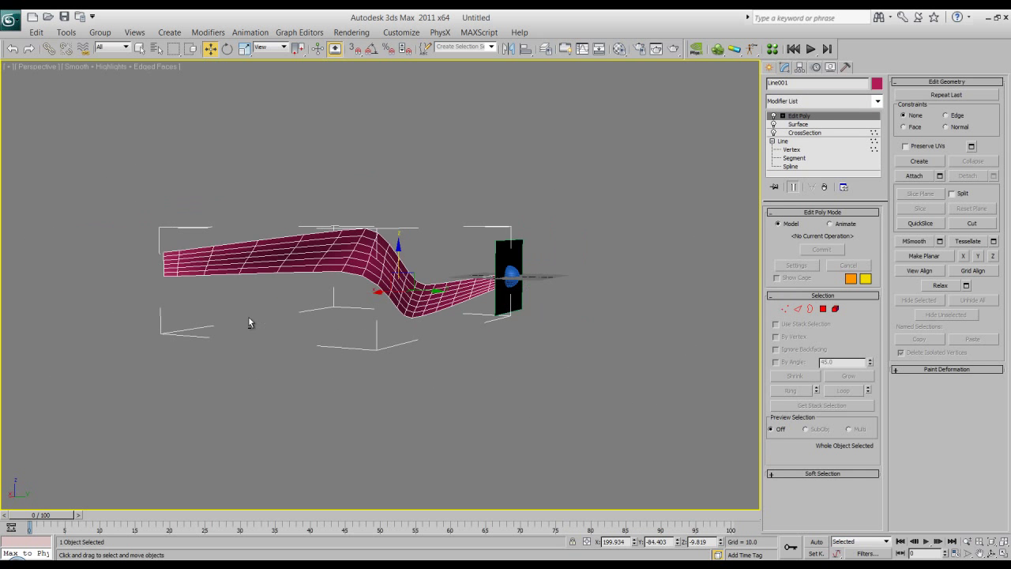
Set the Surface modifier's patch topology steps to 3
click(782, 116)
alt+middle_drag(573, 141, 405, 194)
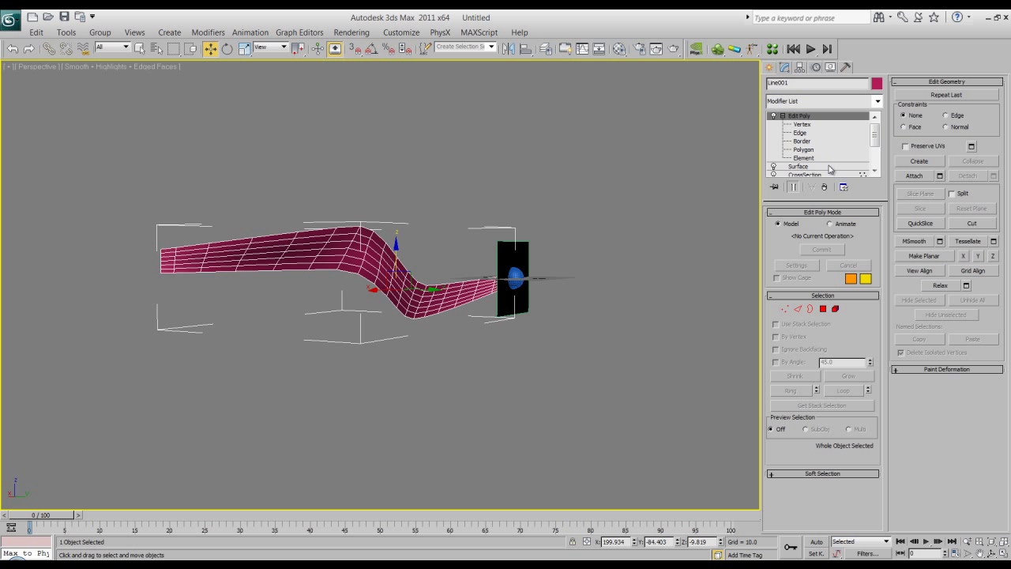
click(800, 166)
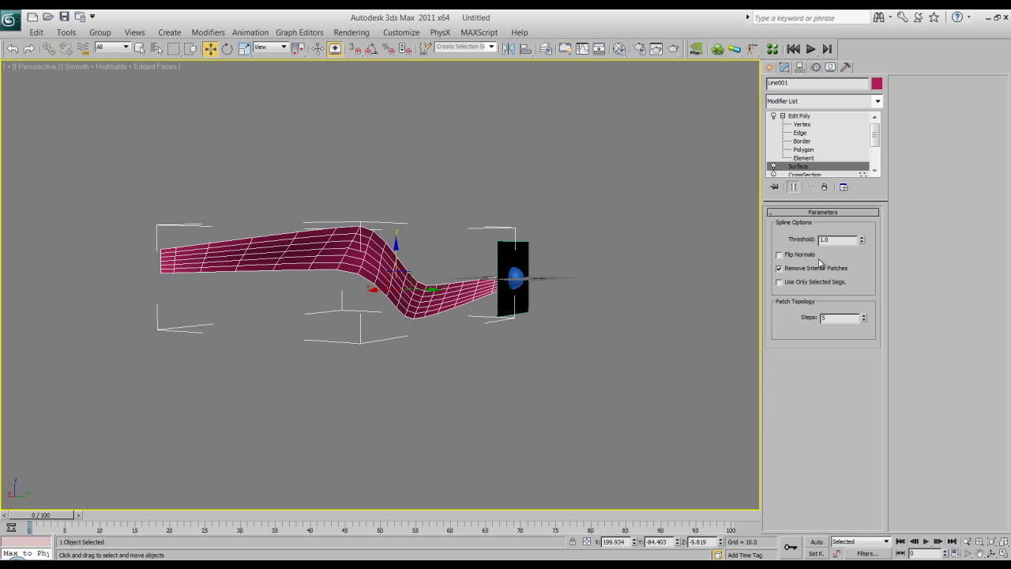
click(864, 321)
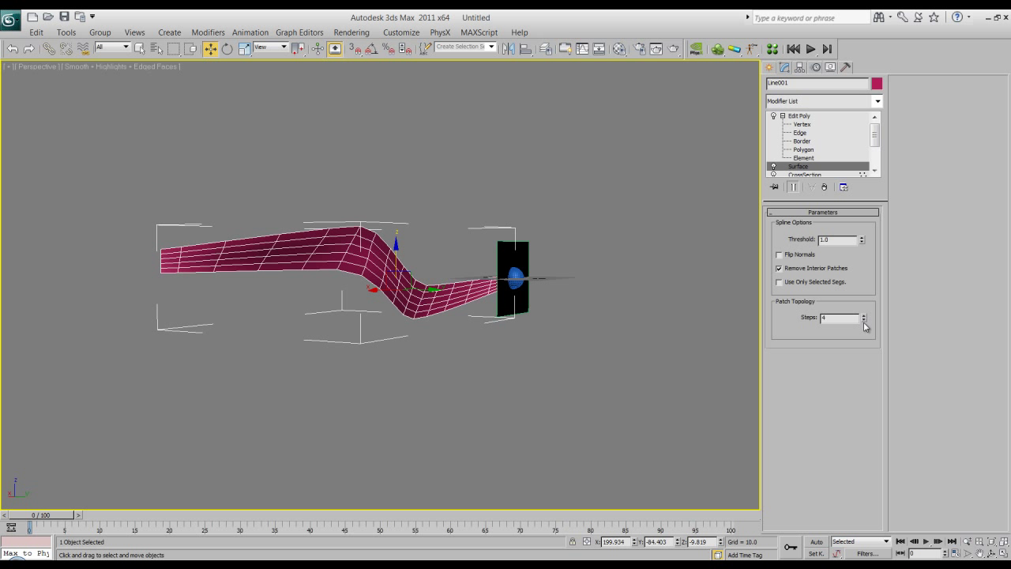
click(864, 317)
click(864, 321)
click(864, 321)
click(865, 321)
click(864, 321)
click(864, 320)
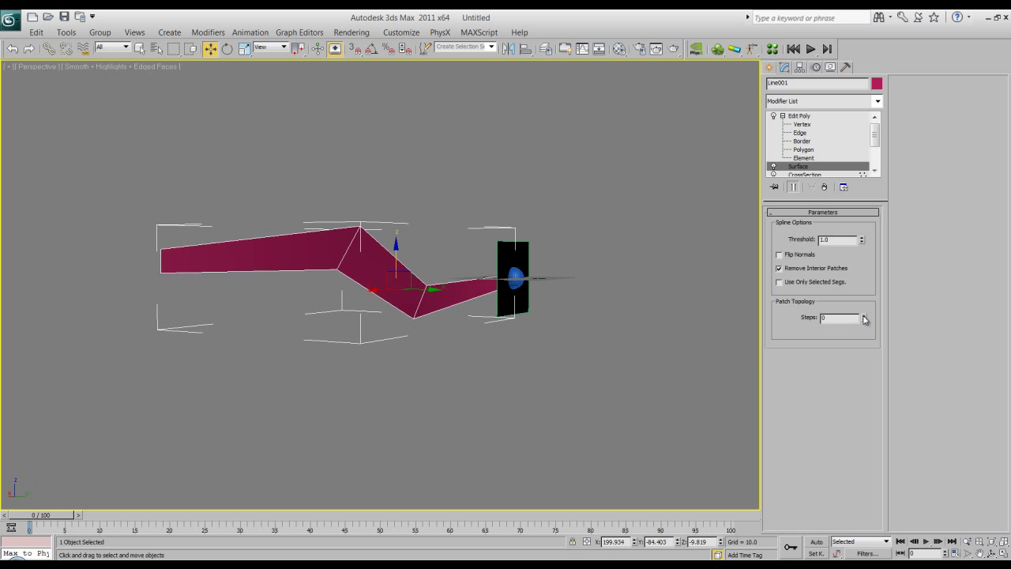
click(864, 317)
click(864, 317)
click(865, 317)
alt+middle_drag(632, 320, 575, 330)
alt+middle_drag(395, 352, 368, 342)
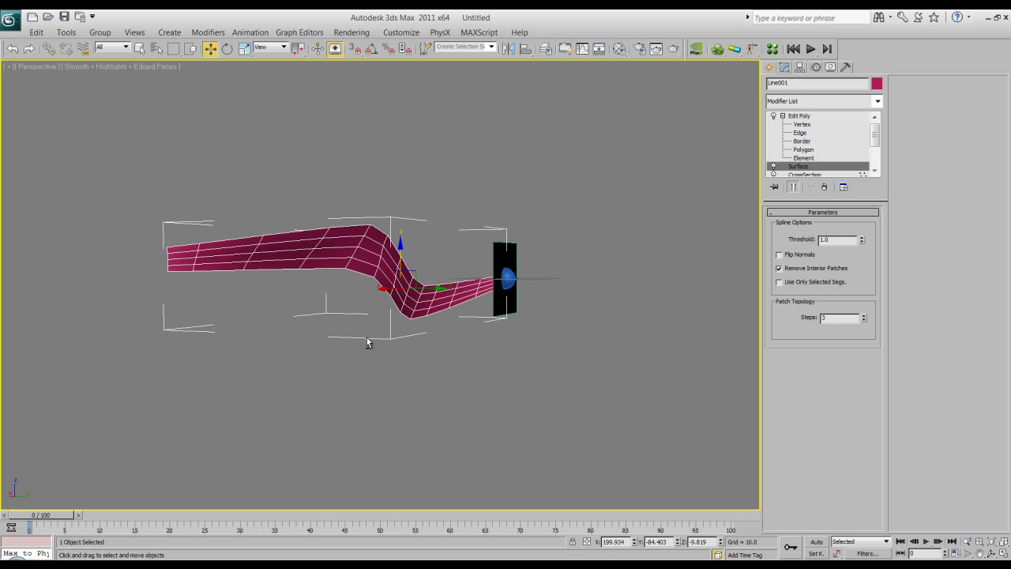
scroll(368, 341, up, 3)
scroll(385, 352, down, 2)
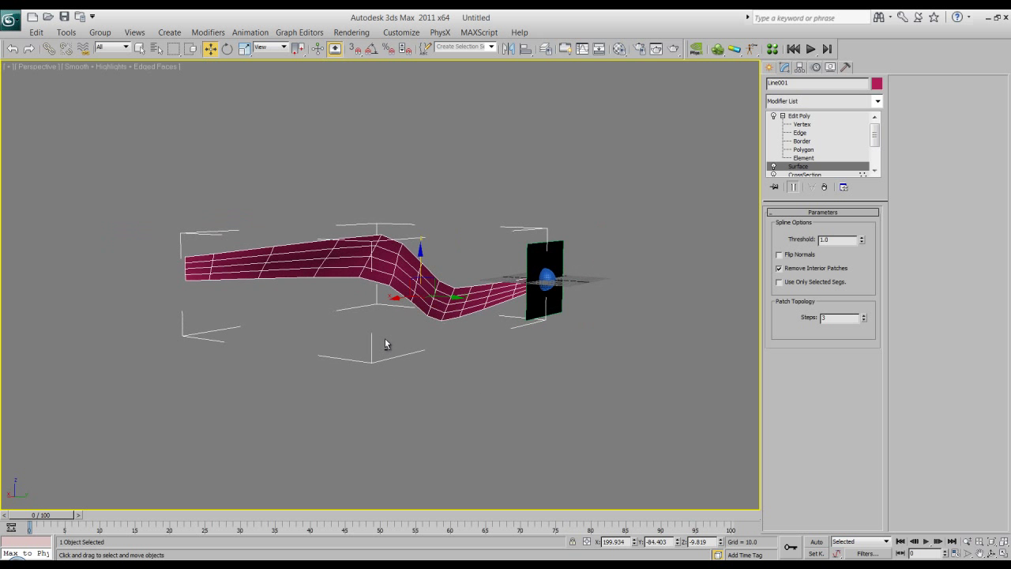
Select the three inner lengthwise edge loops of the ribbon in Edit Poly and remove them
click(837, 117)
click(814, 135)
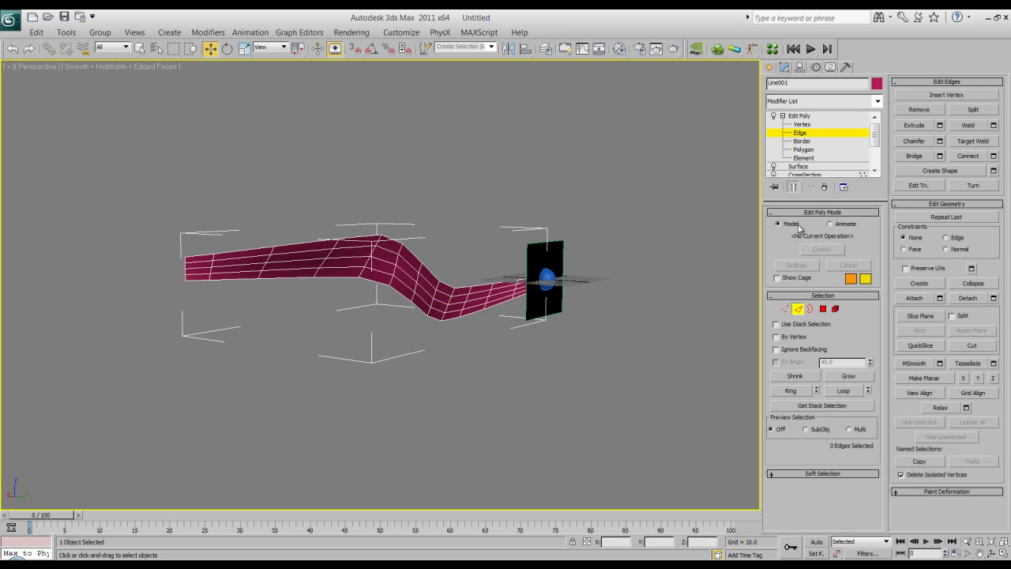
scroll(240, 258, up, 2)
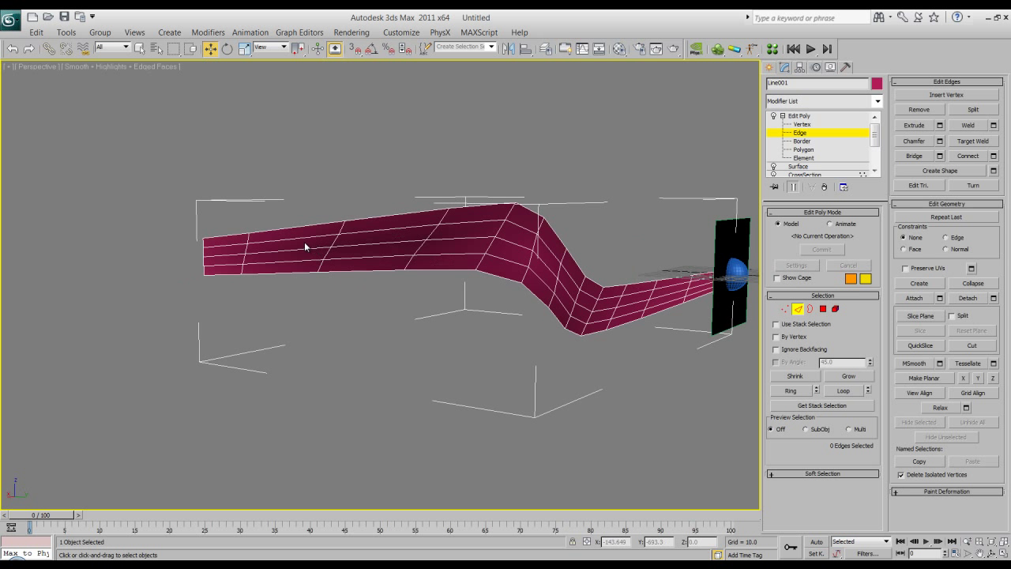
click(290, 238)
ctrl+click(284, 261)
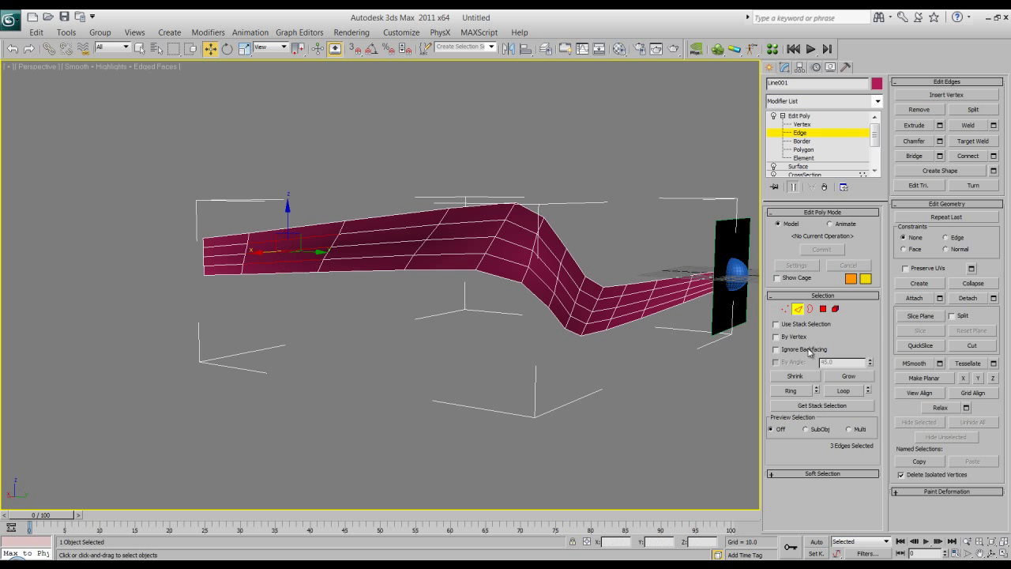
click(843, 390)
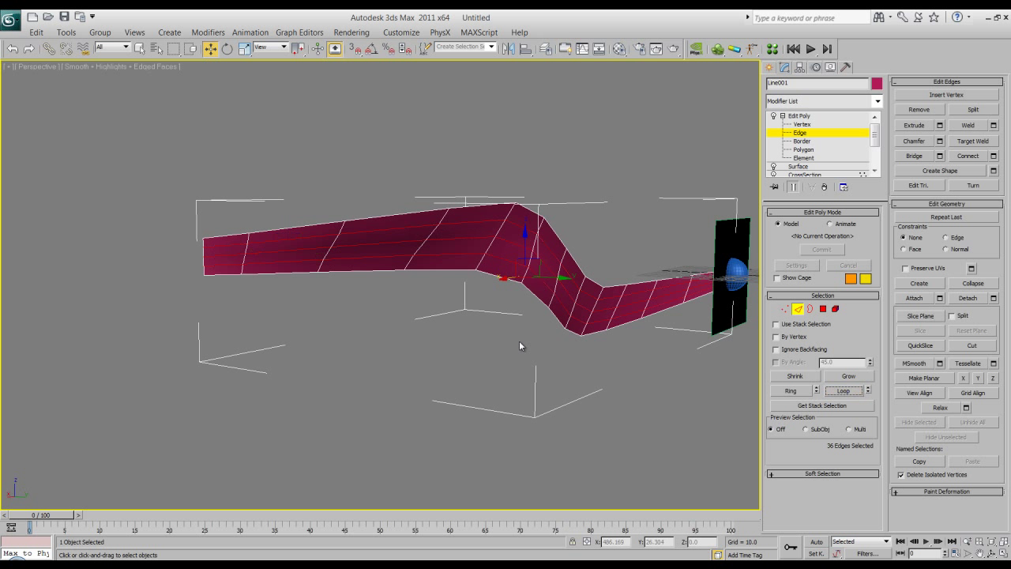
scroll(466, 343, down, 2)
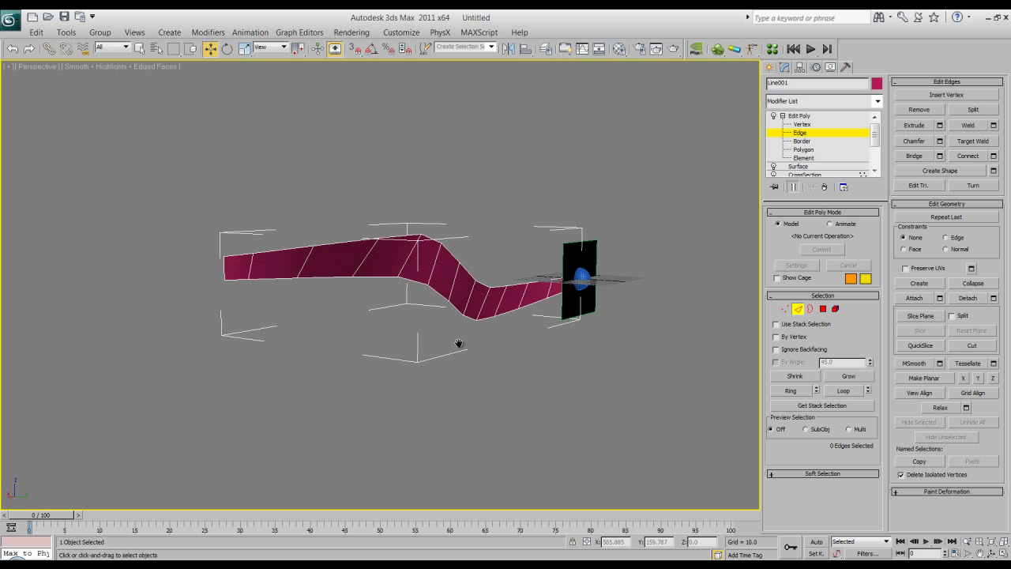
alt+middle_drag(459, 343, 395, 367)
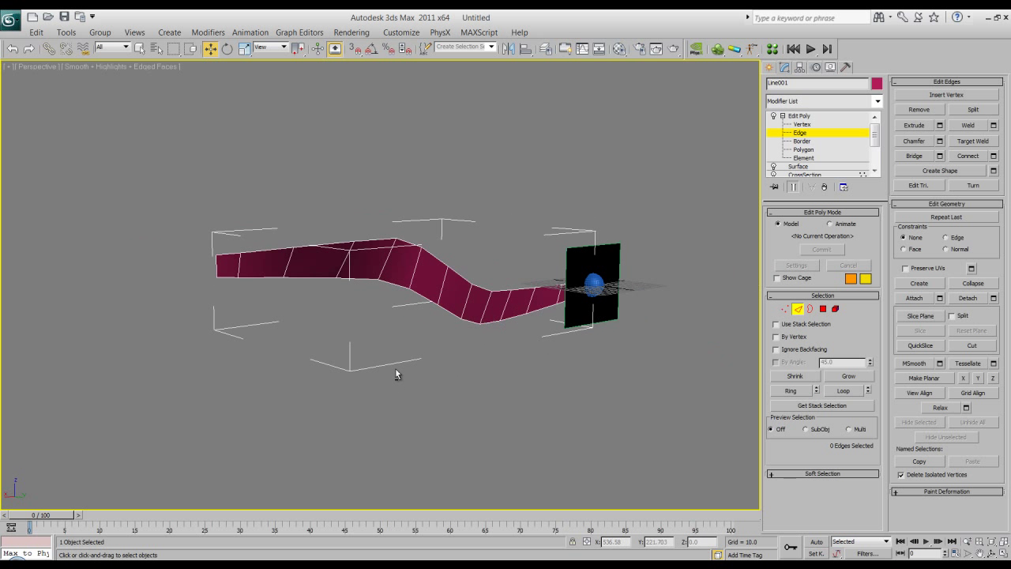
Undo the removal of the ribbon's lengthwise edge loops and inspect its mesh
click(566, 407)
alt+middle_drag(566, 406, 397, 344)
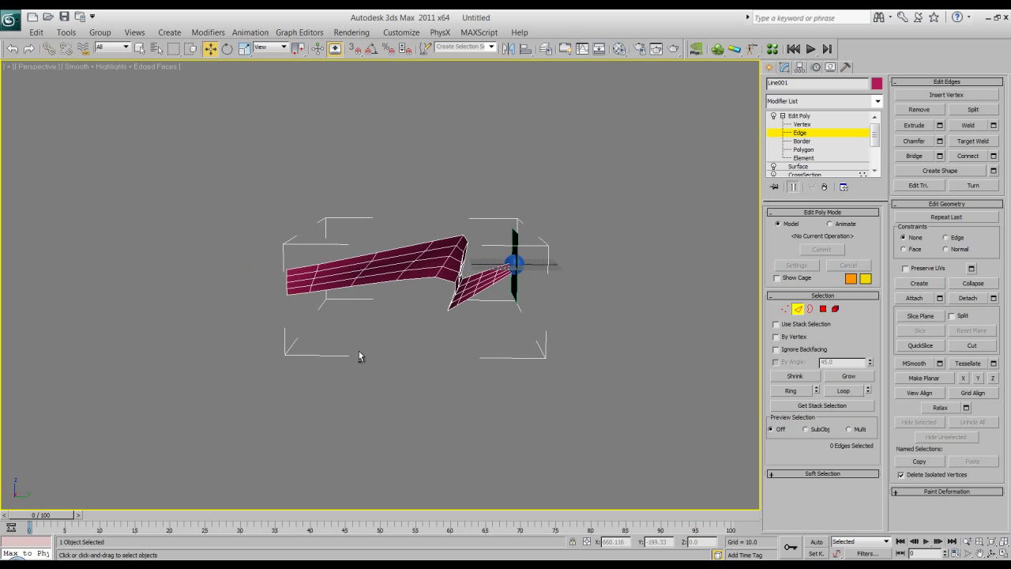
mouse_move(358, 350)
alt+middle_down()
mouse_move(450, 343)
mouse_move(344, 321)
mouse_move(343, 305)
mouse_move(309, 300)
mouse_move(394, 320)
alt+middle_up()
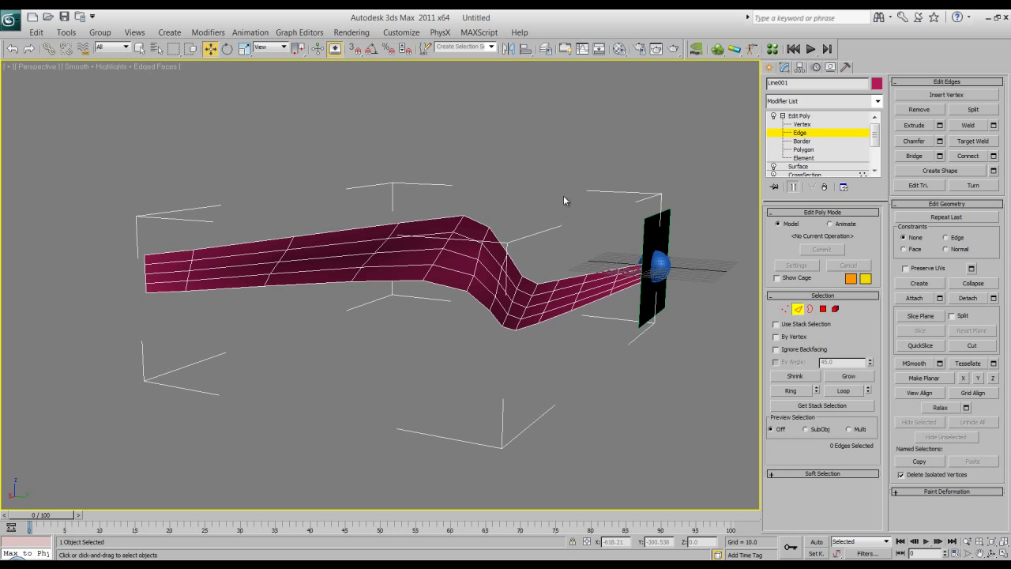
scroll(523, 226, down, 4)
scroll(563, 210, up, 3)
scroll(563, 210, down, 1)
alt+middle_drag(549, 222, 471, 319)
alt+middle_drag(441, 382, 400, 368)
click(506, 553)
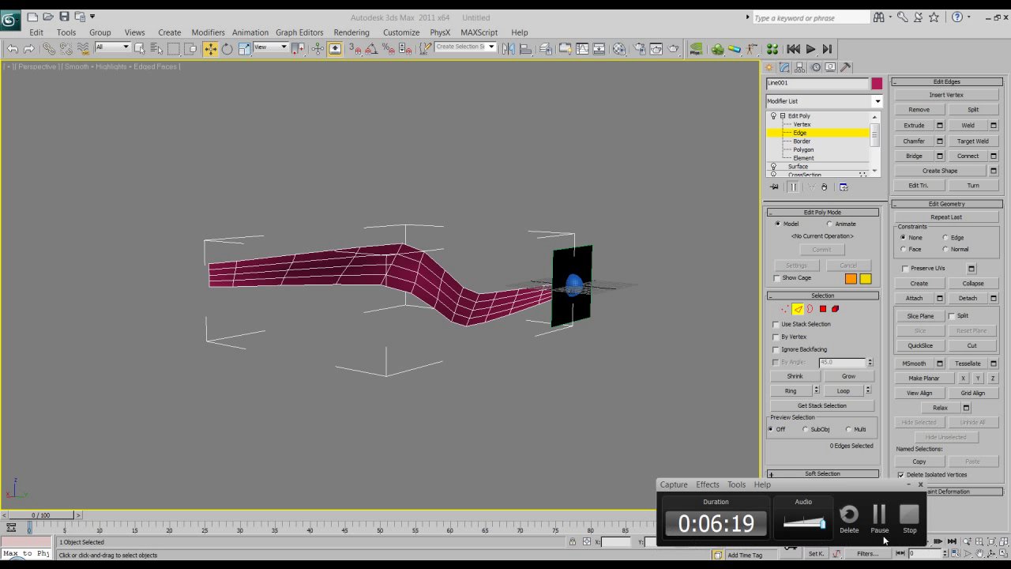
alt+middle_drag(553, 390, 578, 385)
click(910, 485)
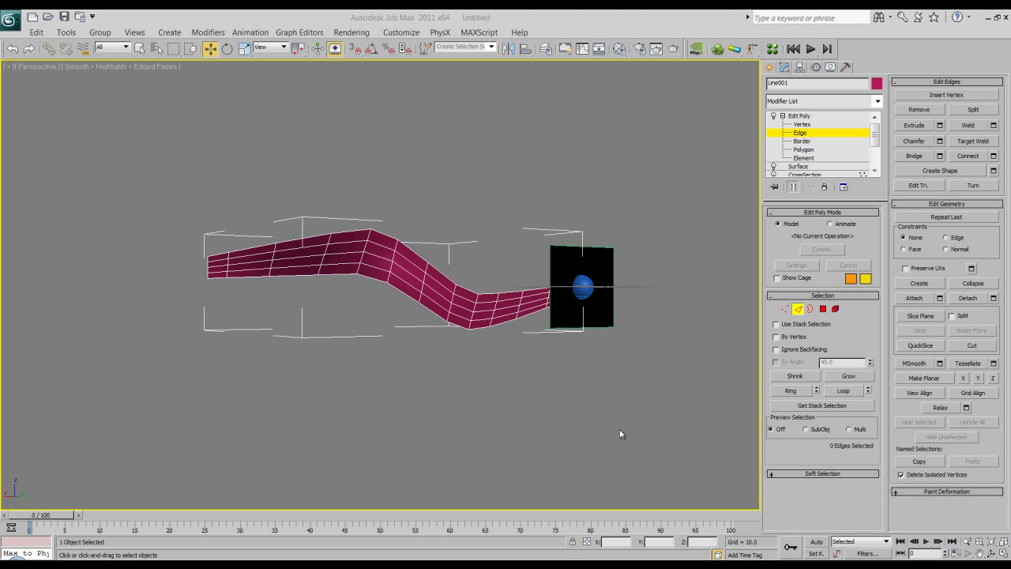
Reapply the removal of the three lengthwise edge loops and leave edge editing in Edit Poly
alt+middle_drag(430, 431, 437, 370)
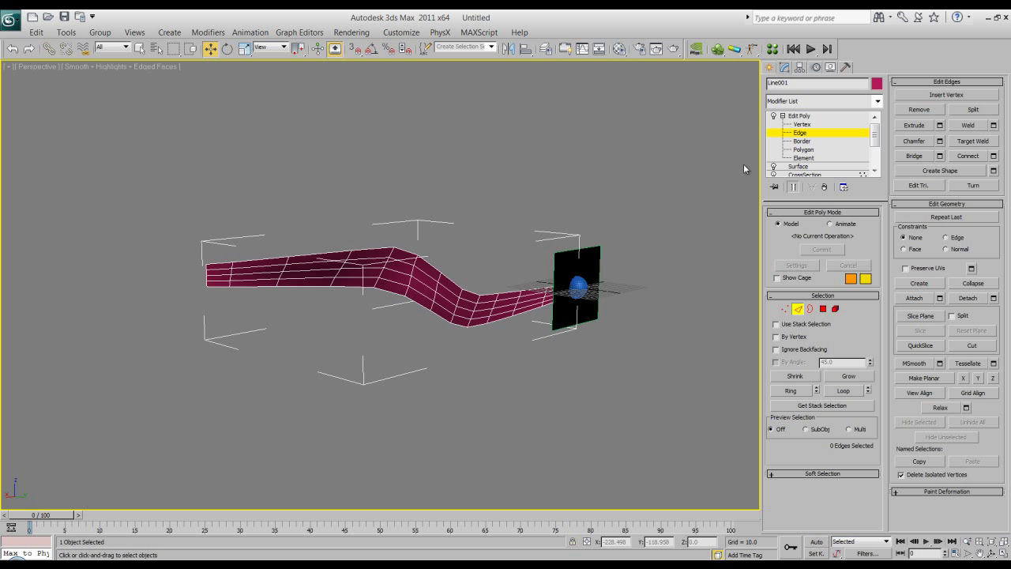
alt+middle_drag(367, 305, 326, 278)
key(ctrl+z)
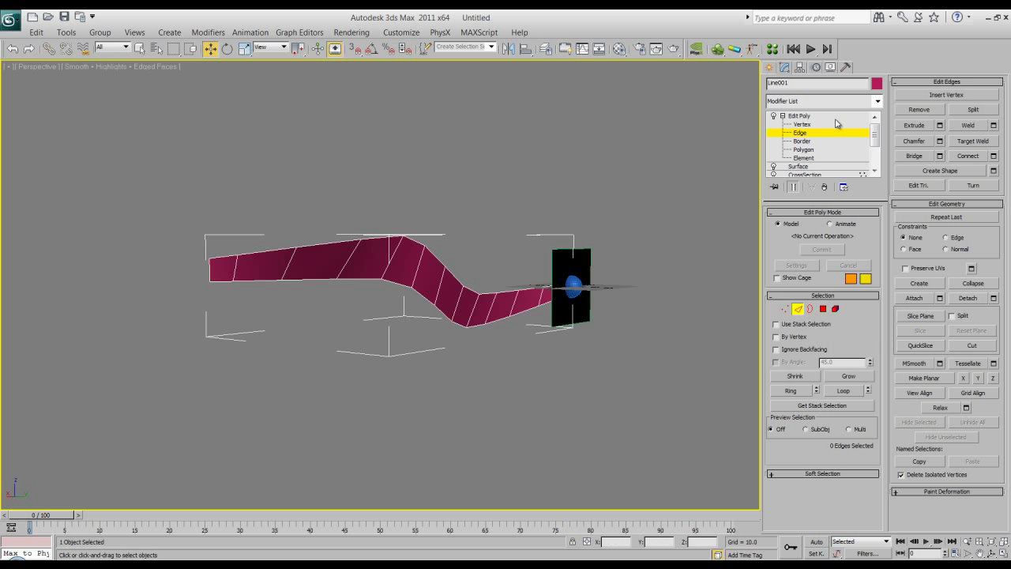
click(832, 116)
click(526, 166)
click(413, 262)
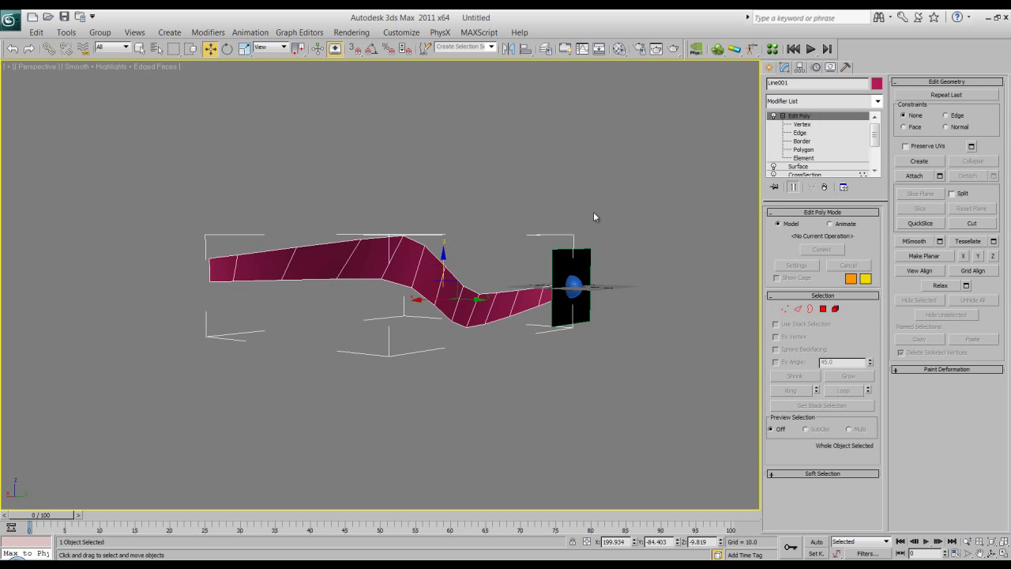
Add an Unwrap UVW modifier to the ribbon and open its UV editor
click(877, 102)
scroll(832, 448, down, 15)
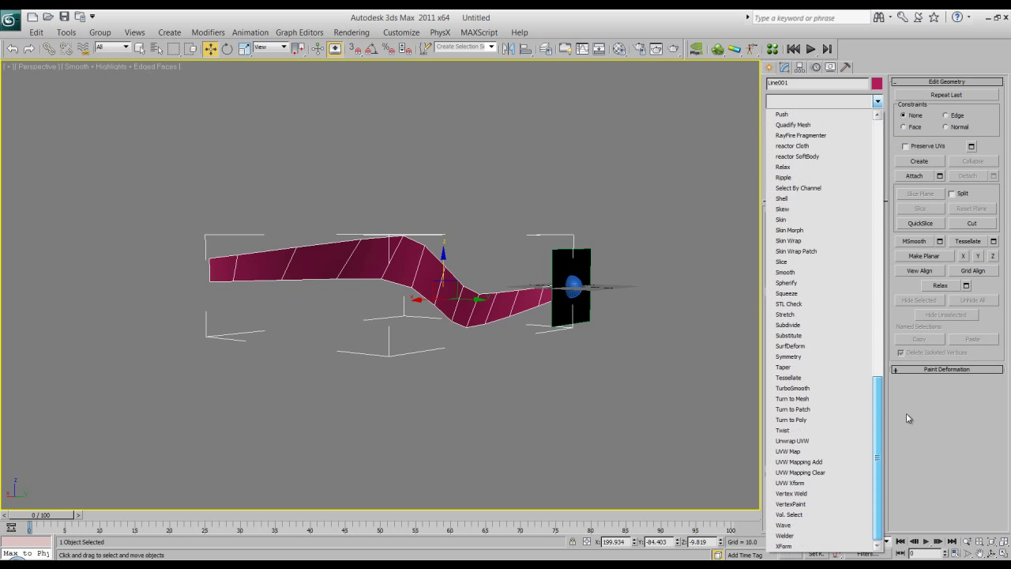
click(829, 441)
click(836, 359)
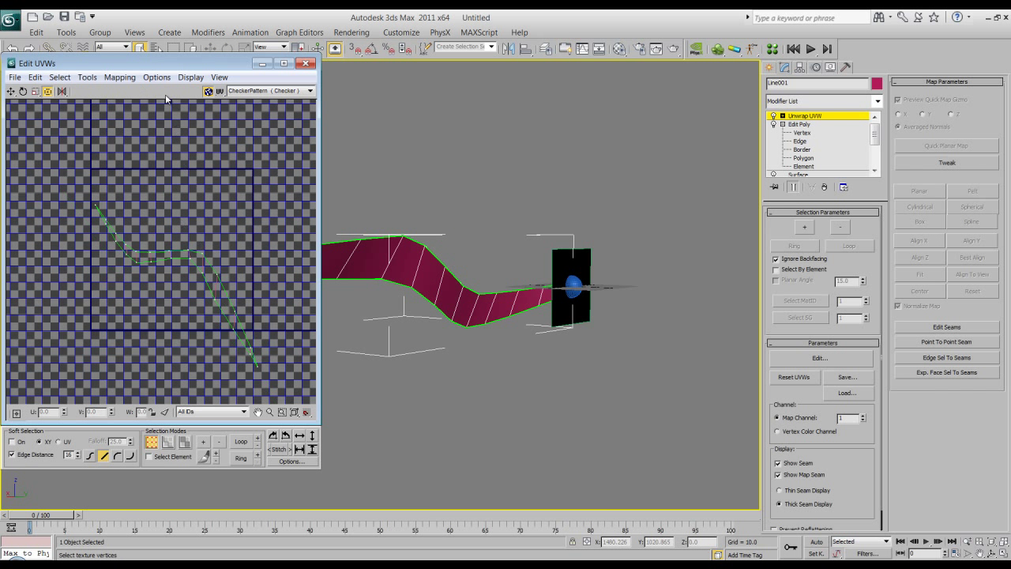
click(125, 78)
click(243, 247)
middle_drag(244, 248, 234, 244)
middle_drag(458, 390, 523, 423)
scroll(569, 433, down, 2)
scroll(559, 420, up, 2)
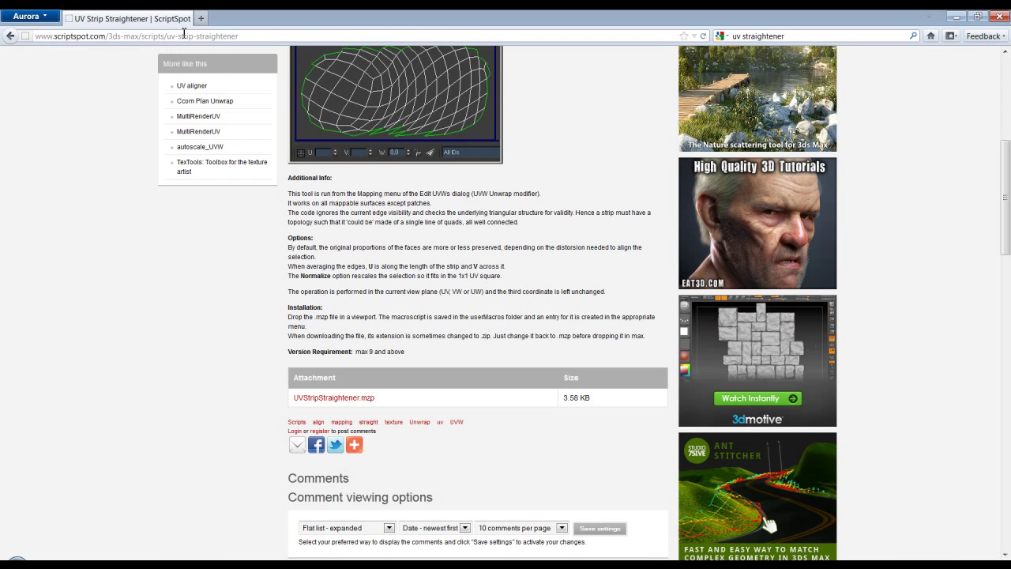
Download UVStripStraightener.mzp from the UV Strip Straightener page on ScriptSpot and save the file
scroll(130, 213, up, 5)
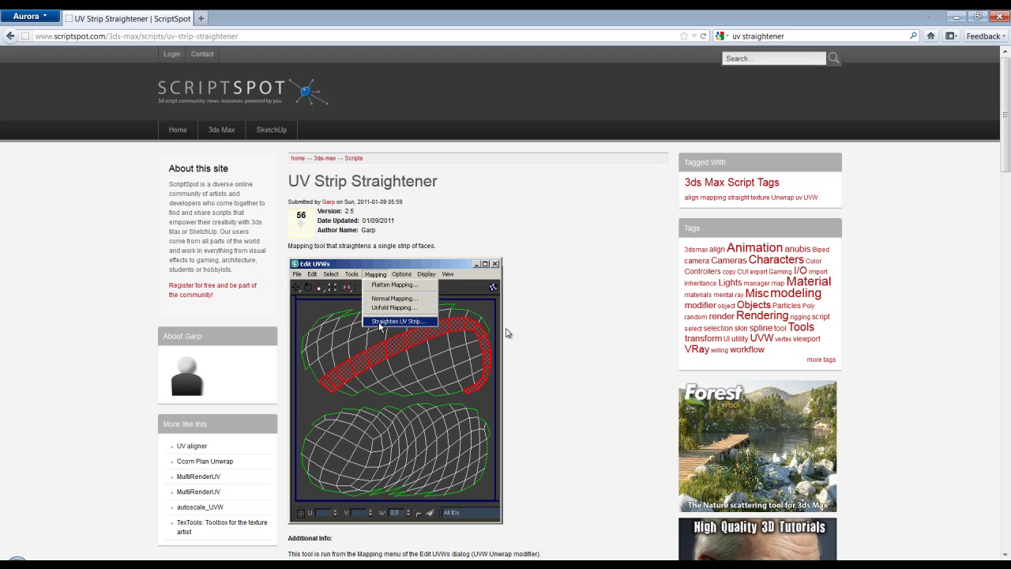
scroll(508, 332, down, 1)
scroll(505, 275, down, 3)
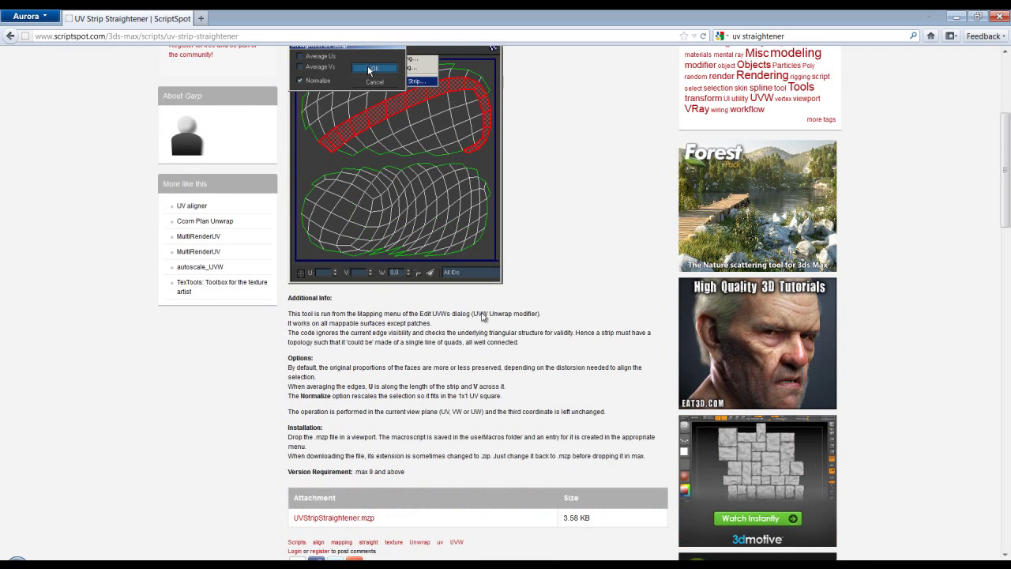
click(357, 517)
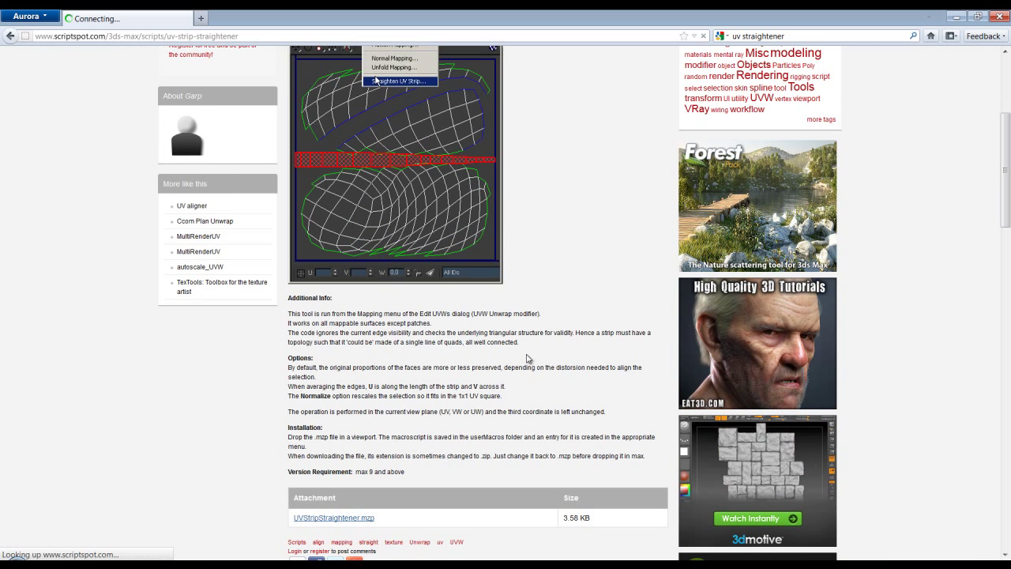
right_click(338, 519)
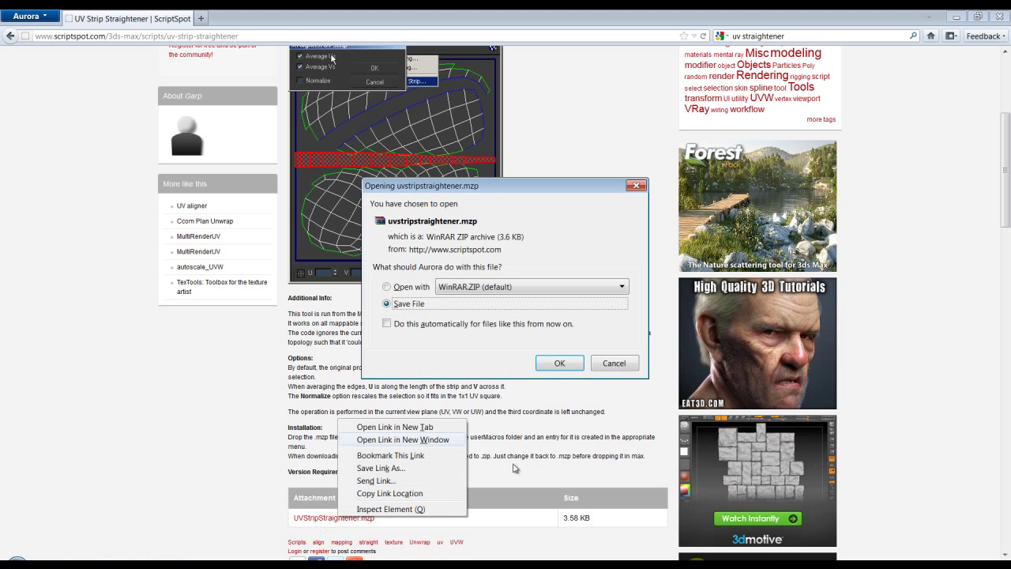
click(659, 457)
click(569, 365)
click(559, 363)
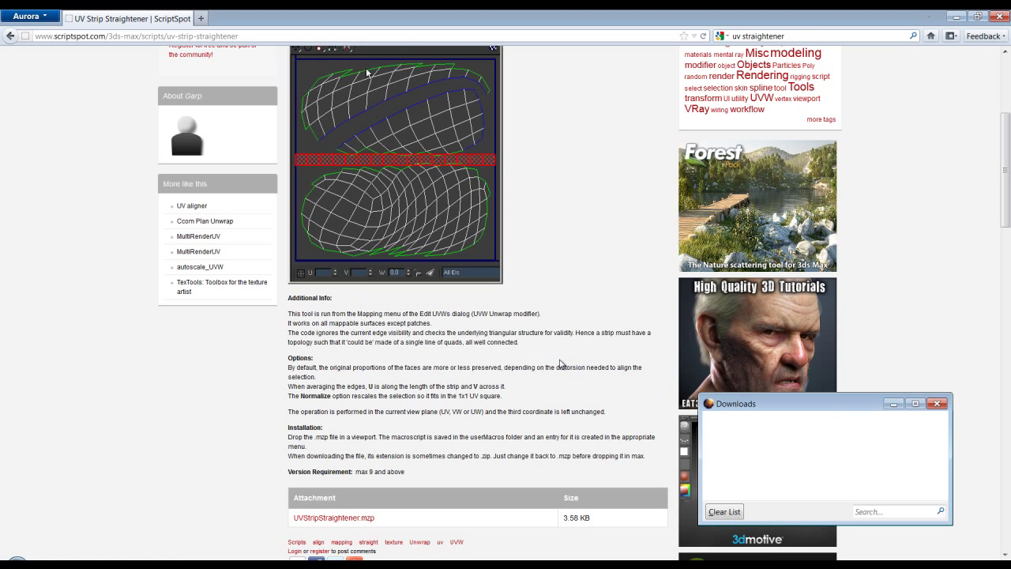
Open the folder containing the downloaded uvstripstraightener.mzp and place it over 3ds Max with the browser minimized
right_click(882, 433)
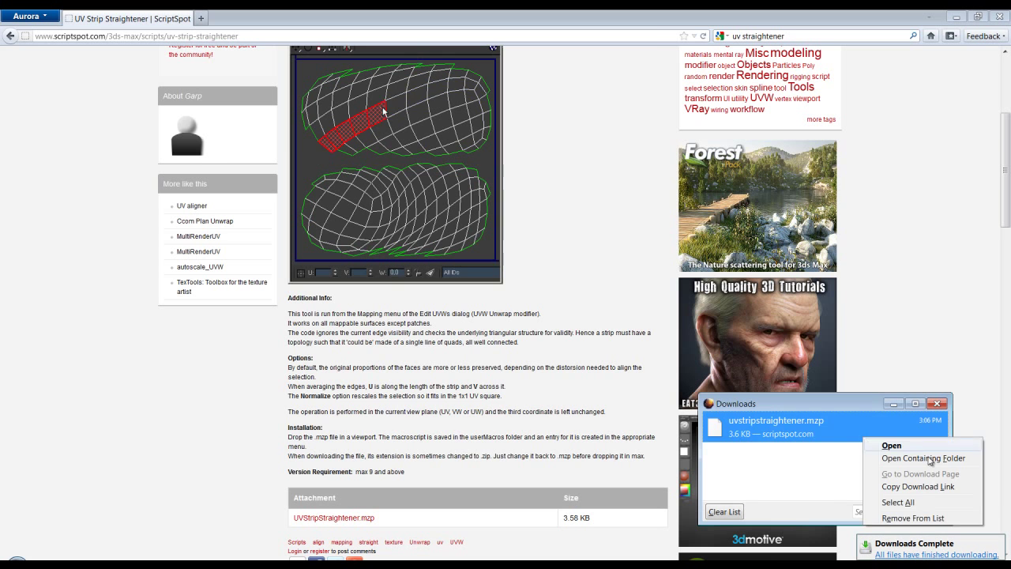
click(920, 458)
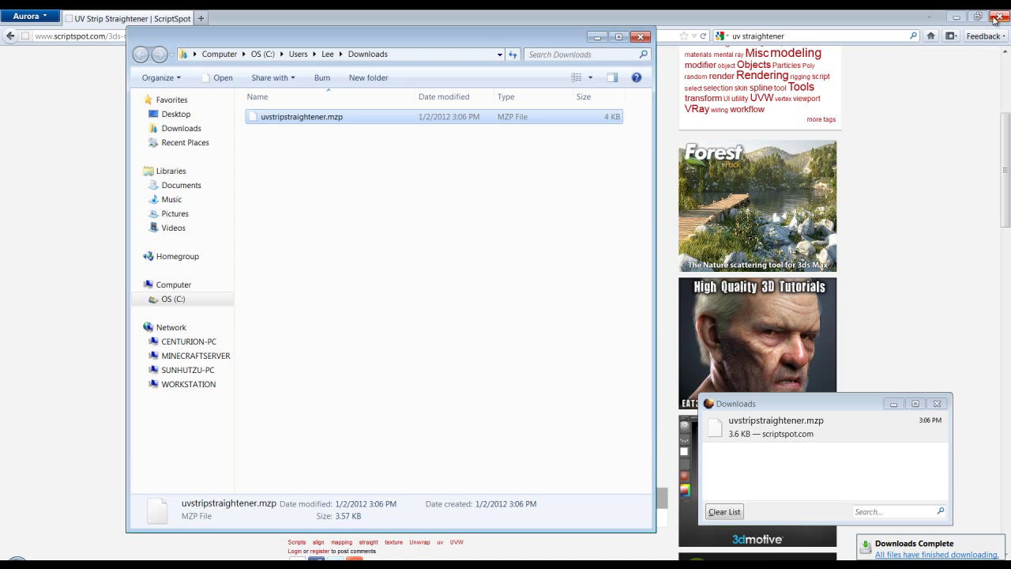
click(956, 17)
drag(432, 38, 730, 45)
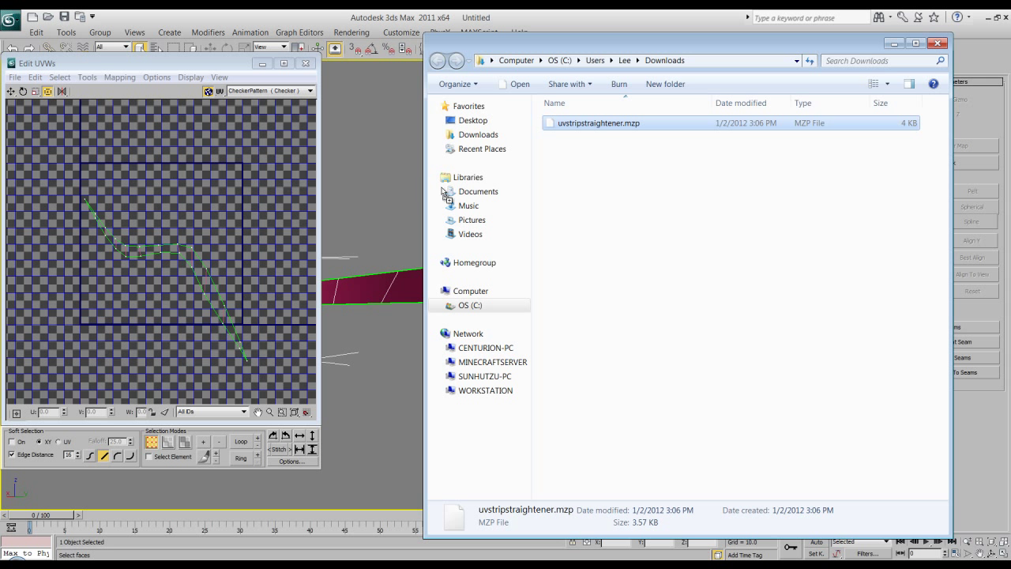
Close the UV editor and install uvstripstraightener.mzp by dropping the file into the 3ds Max viewport
click(314, 64)
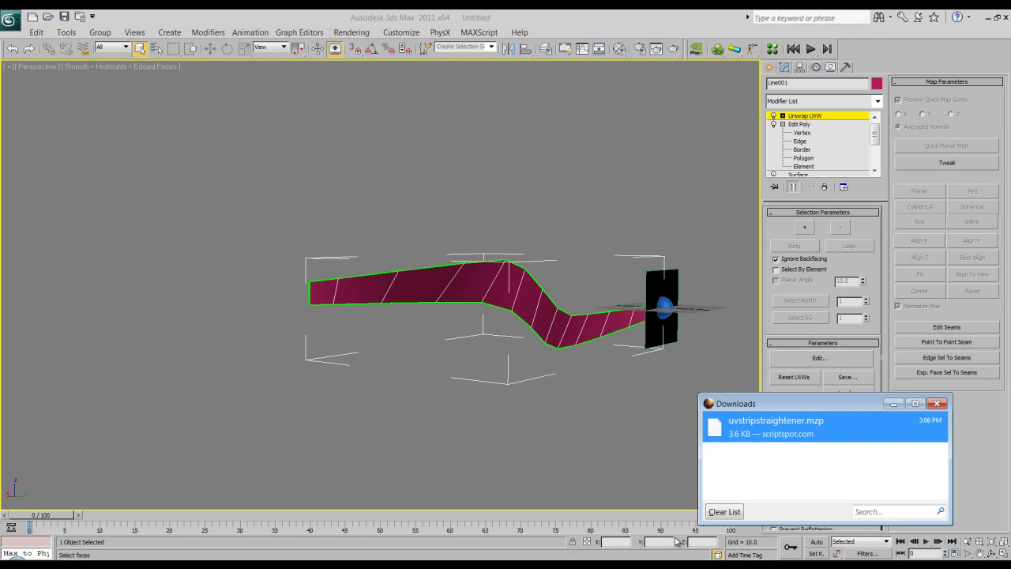
key(alt+Tab)
drag(626, 50, 523, 161)
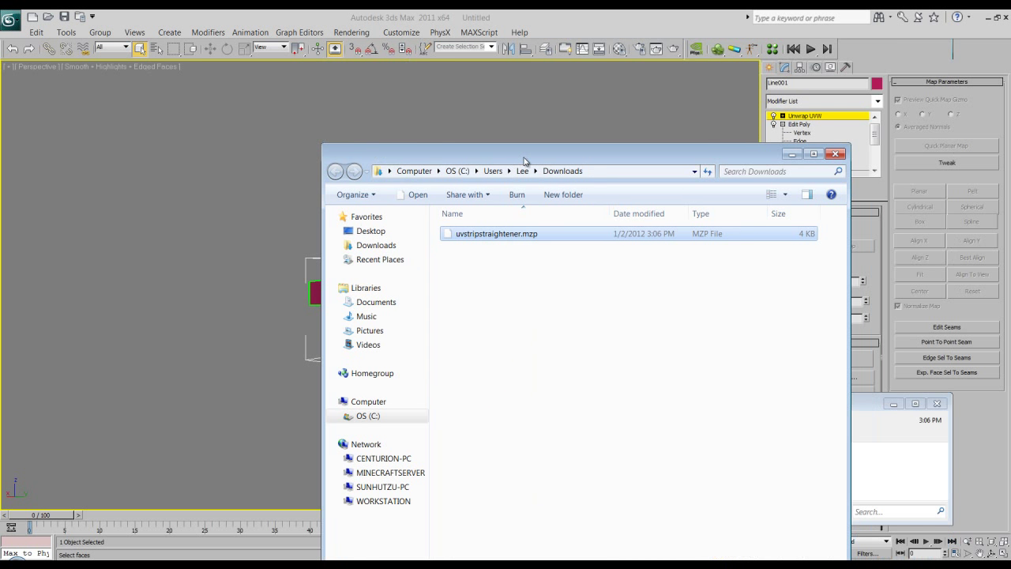
drag(482, 235, 594, 90)
drag(605, 50, 607, 53)
click(835, 154)
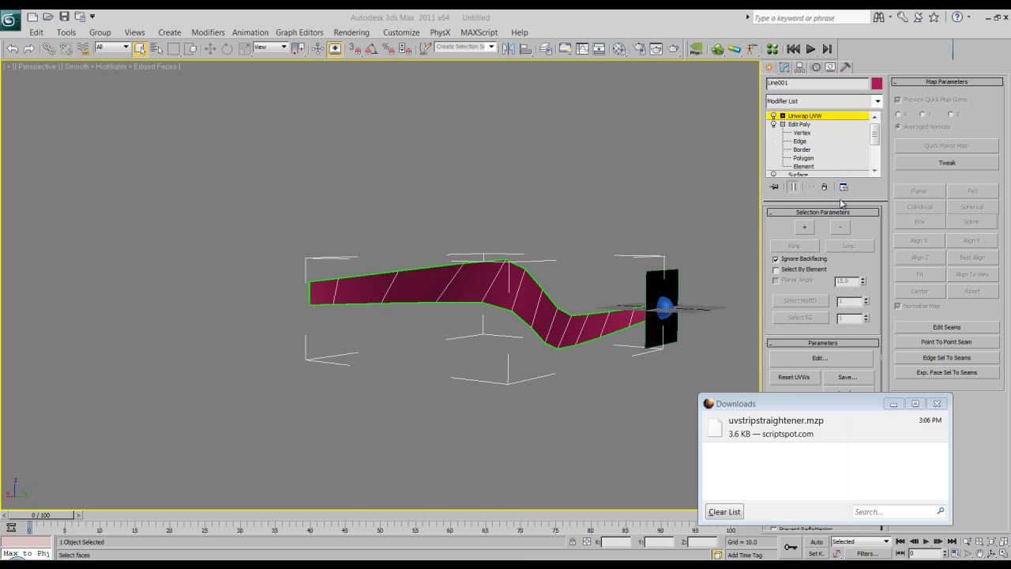
Reopen the ribbon's UV editor, check that Straighten UV Strip is listed among the mapping commands, and widen the editor window
click(819, 369)
click(820, 358)
click(135, 79)
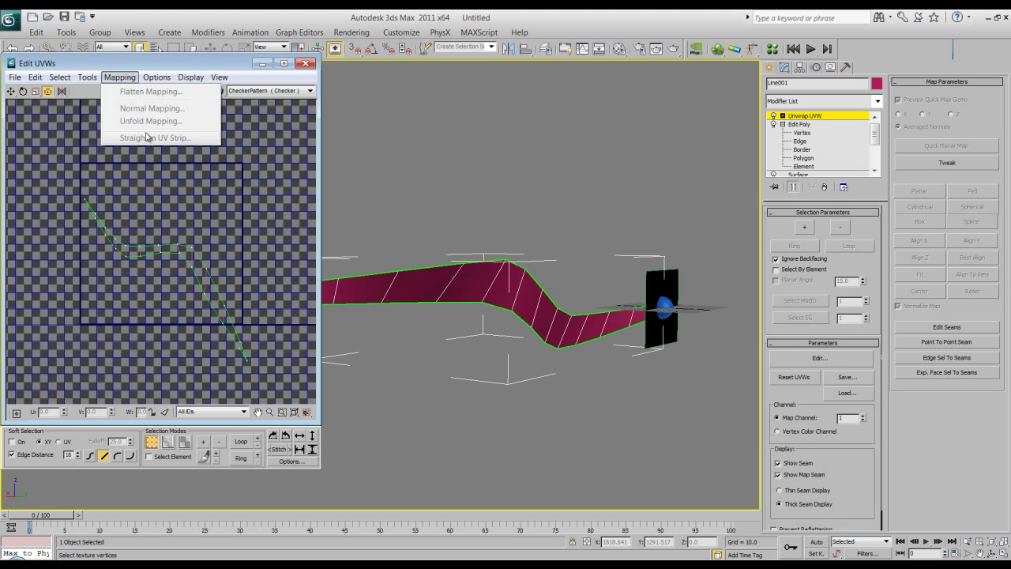
click(241, 215)
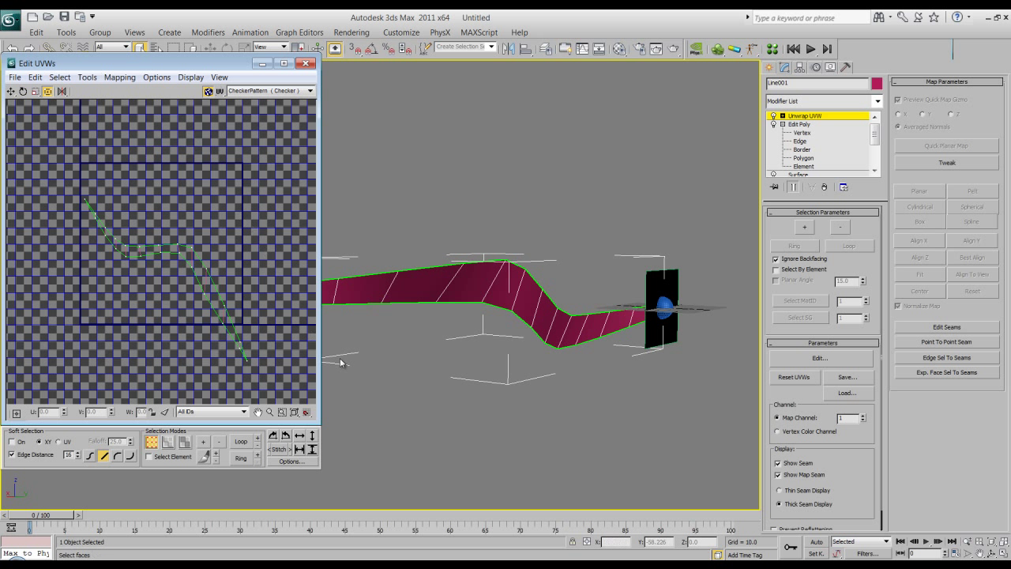
drag(320, 360, 362, 359)
scroll(263, 282, down, 3)
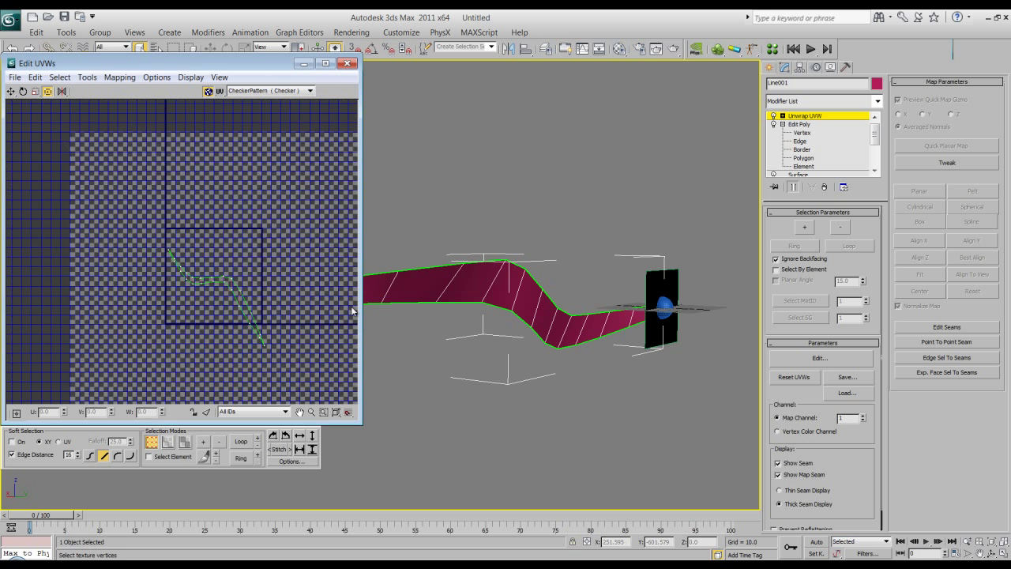
Select all of the ribbon's faces in Unwrap UVW and run Straighten UV Strip on them
click(782, 115)
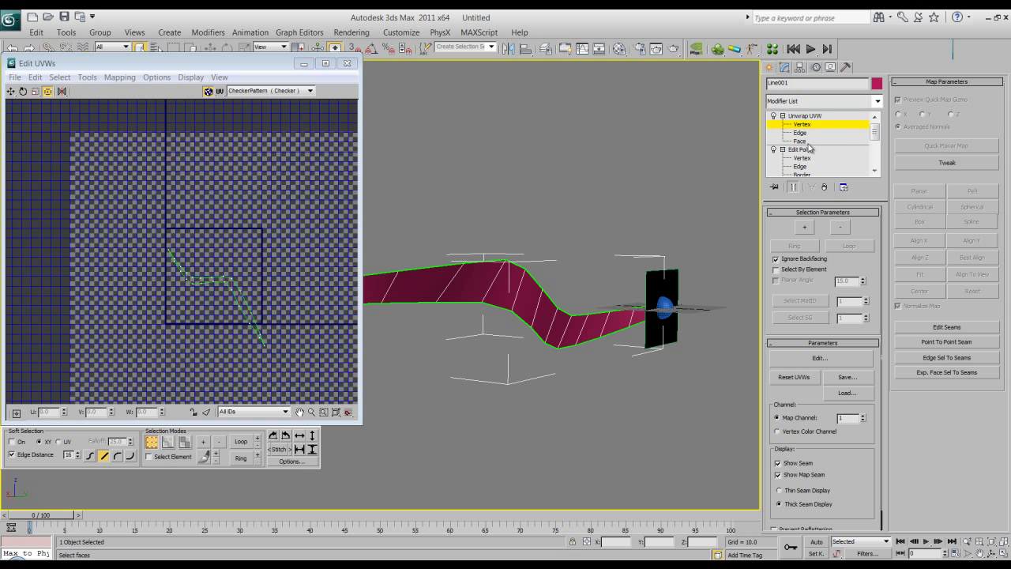
click(799, 141)
drag(326, 212, 87, 376)
click(133, 78)
click(142, 135)
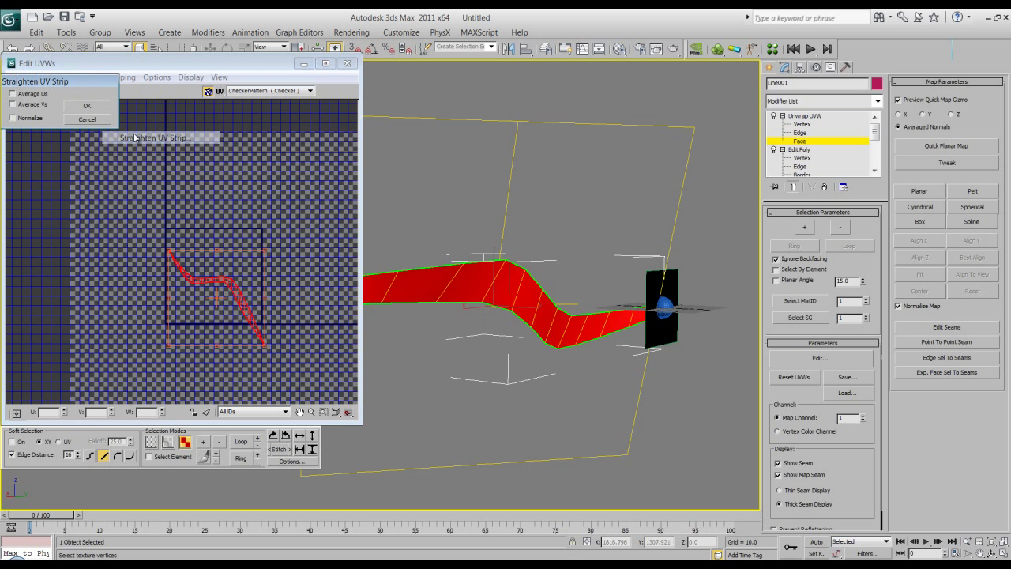
click(87, 110)
scroll(209, 229, up, 3)
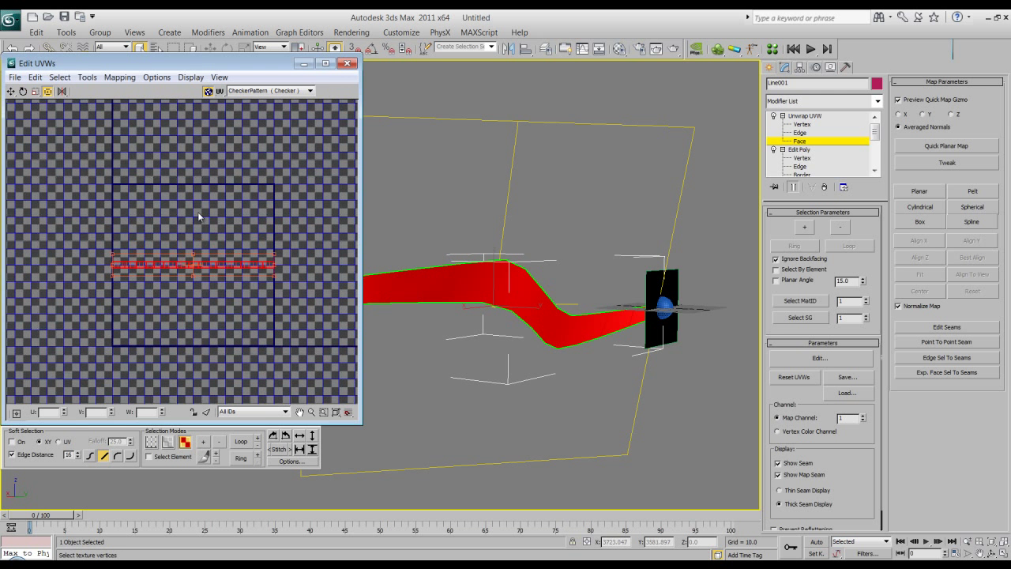
Stretch the straightened UV strip vertically to fill the full height of the UV square
drag(272, 273, 275, 342)
drag(275, 263, 274, 185)
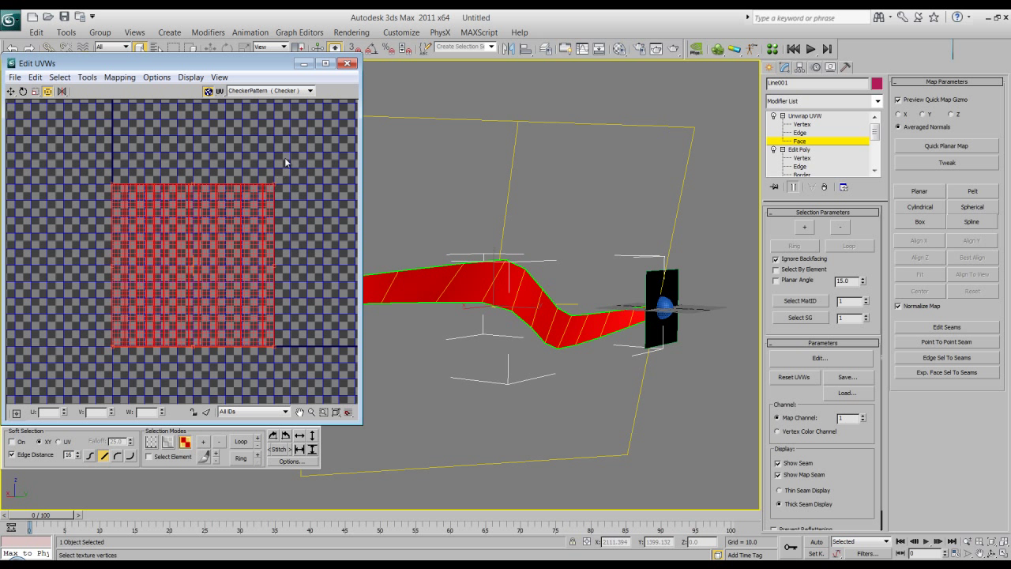
click(285, 162)
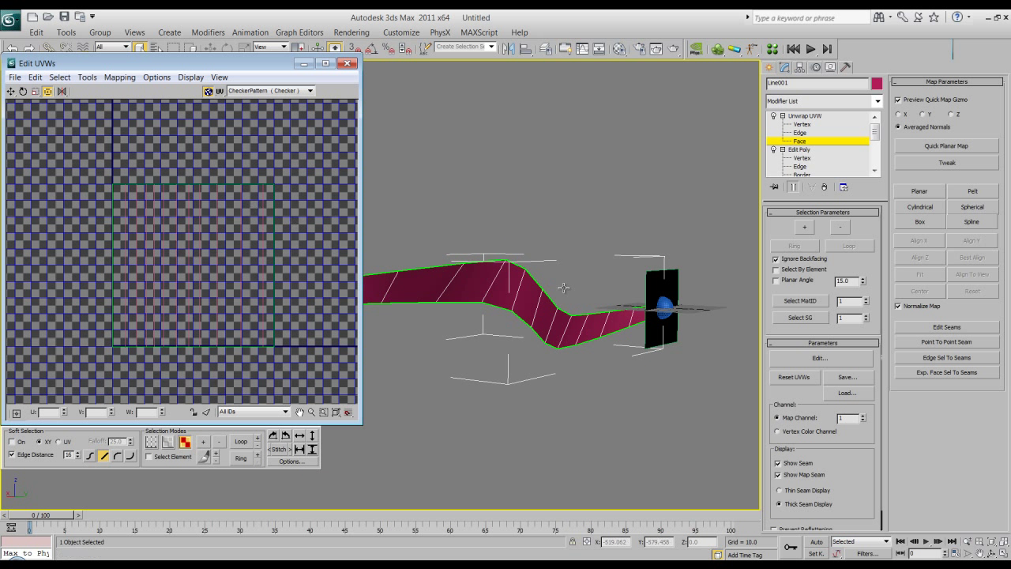
Select faces at both ends of the ribbon to check their placement in the UV layout
middle_drag(487, 246, 584, 221)
click(419, 275)
middle_drag(530, 324, 490, 337)
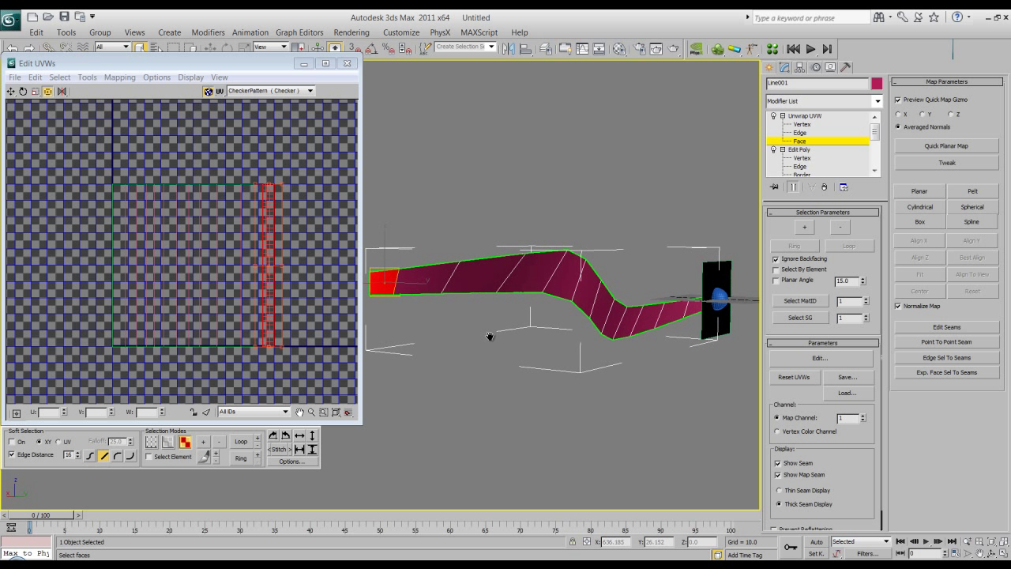
click(692, 305)
Select all the ribbon's UV faces and fine-tune their lower corner against the edge of the UV square
click(170, 170)
drag(136, 240, 327, 353)
scroll(181, 327, up, 5)
scroll(181, 197, up, 3)
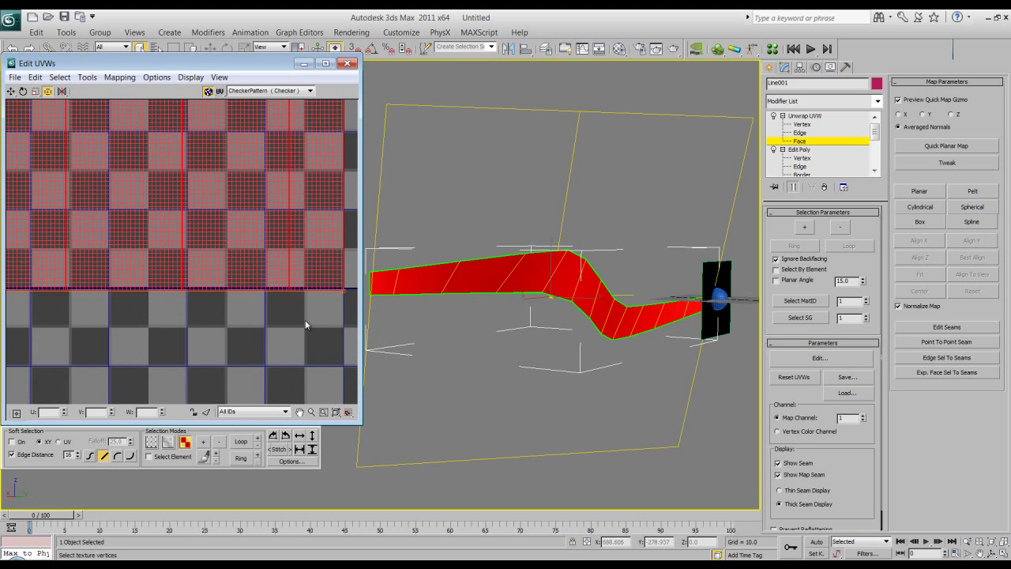
drag(342, 290, 341, 287)
click(226, 327)
scroll(102, 255, down, 8)
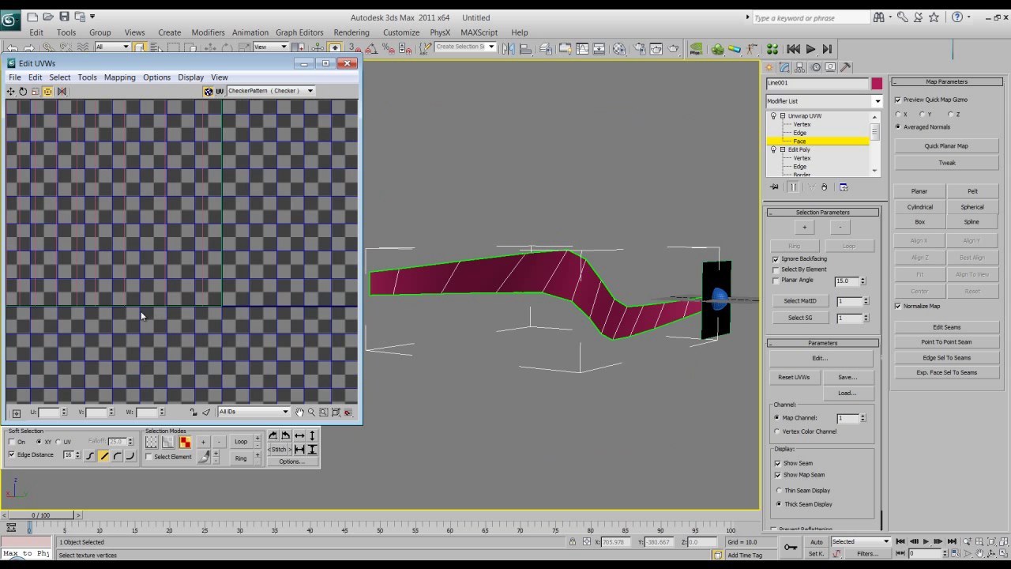
scroll(89, 245, down, 4)
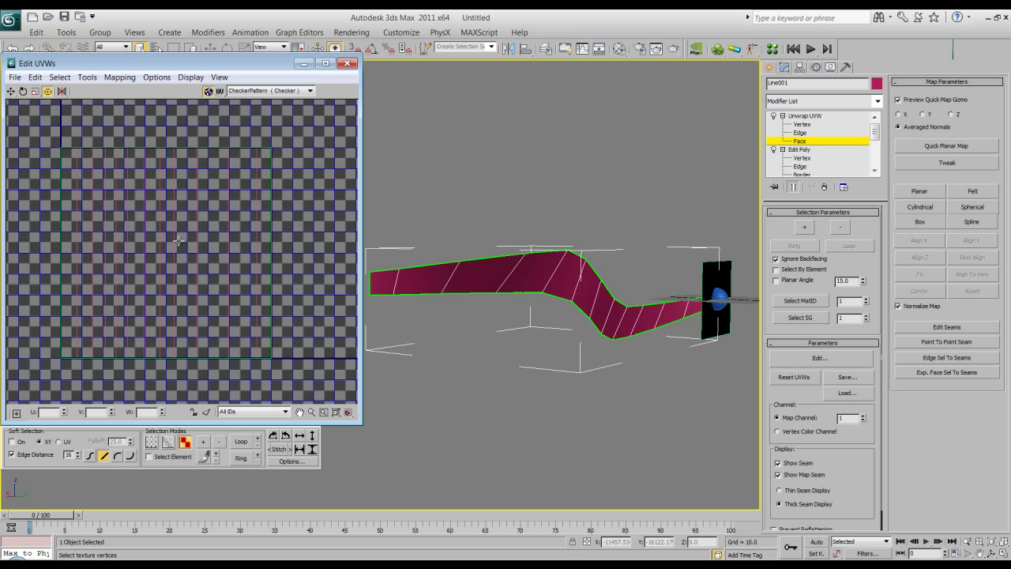
Close the UV editor and collapse the ribbon's whole modifier stack
click(346, 64)
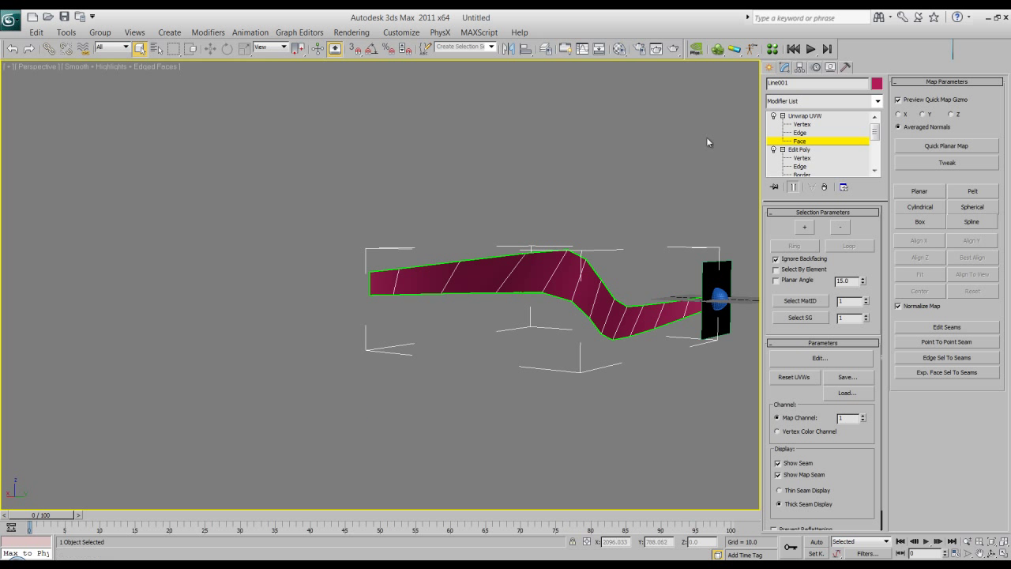
right_click(827, 118)
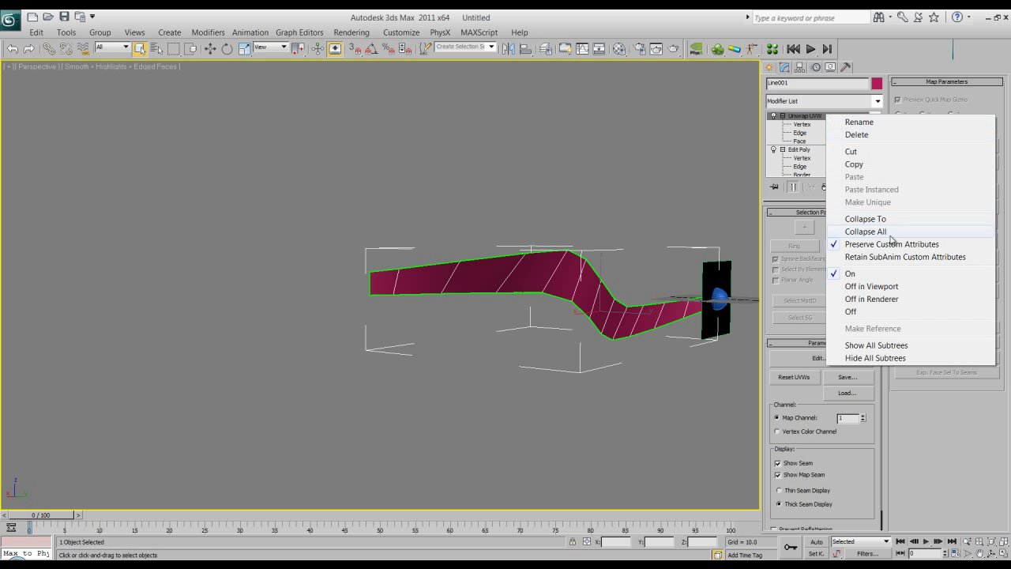
click(867, 231)
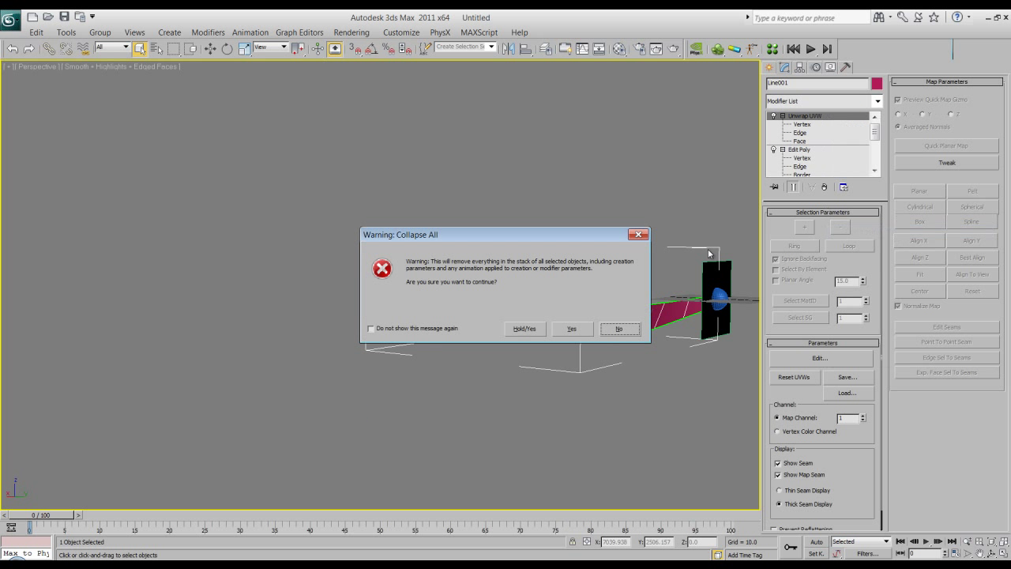
click(572, 328)
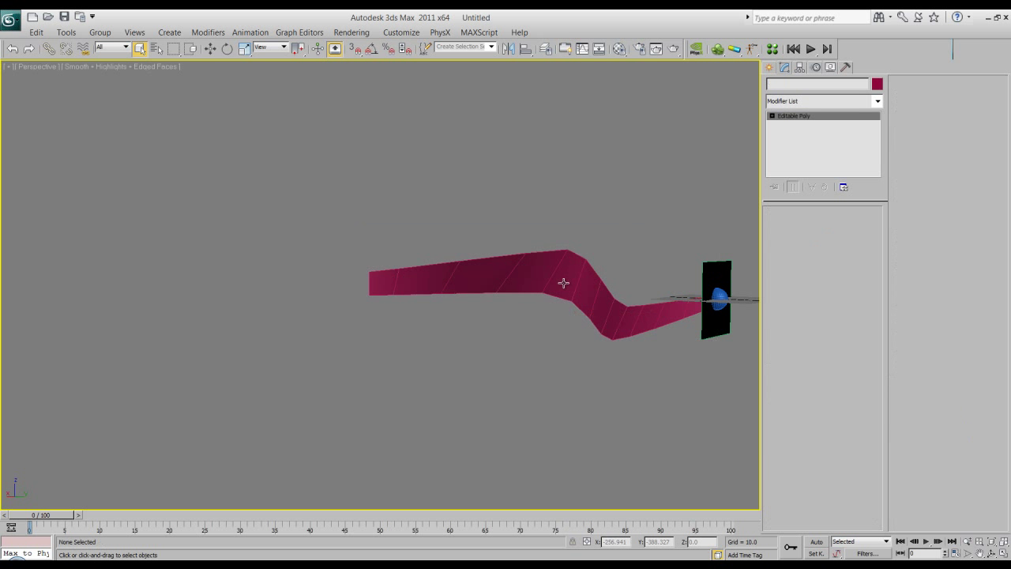
middle_drag(579, 287, 374, 282)
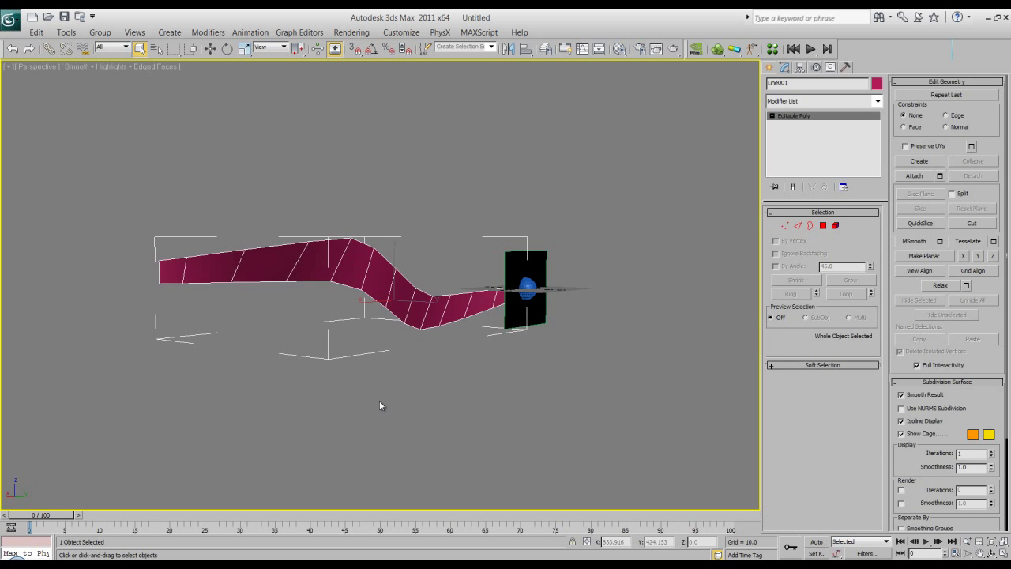
click(380, 401)
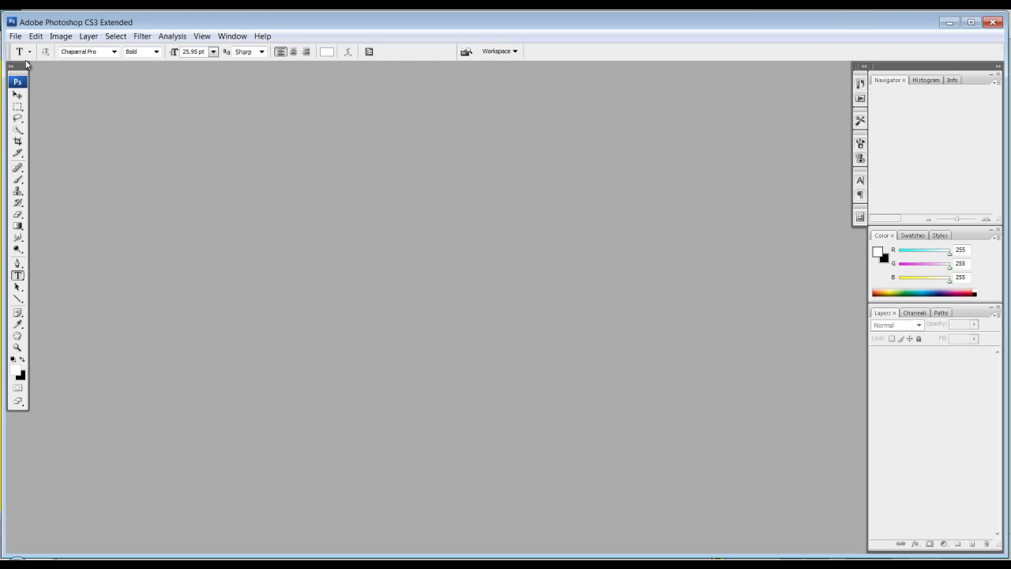
Switch to Unreal Development Kit and review the castle scene and the ExpRainb_Ep1 reference video of the orb effect
click(15, 37)
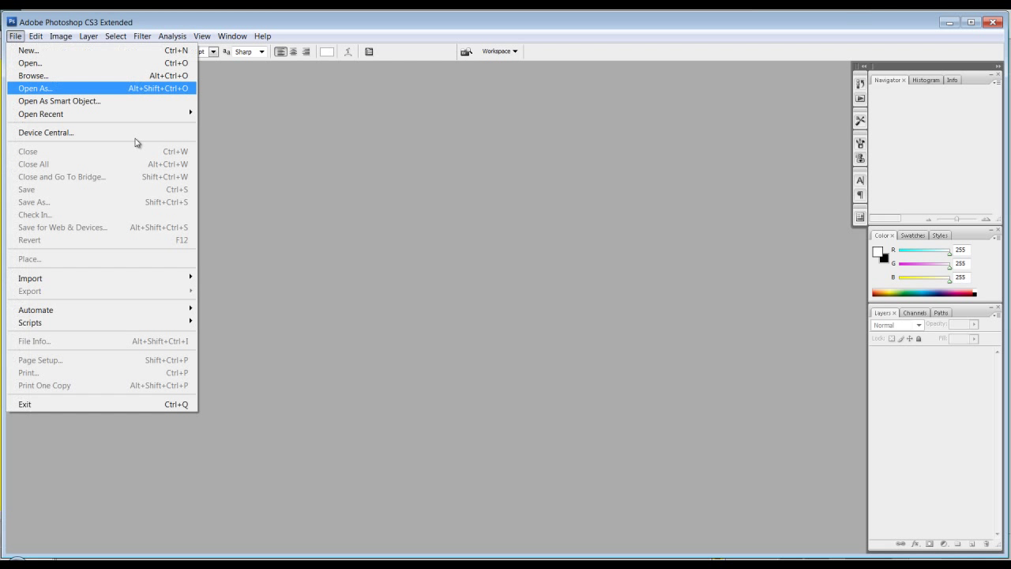
click(405, 140)
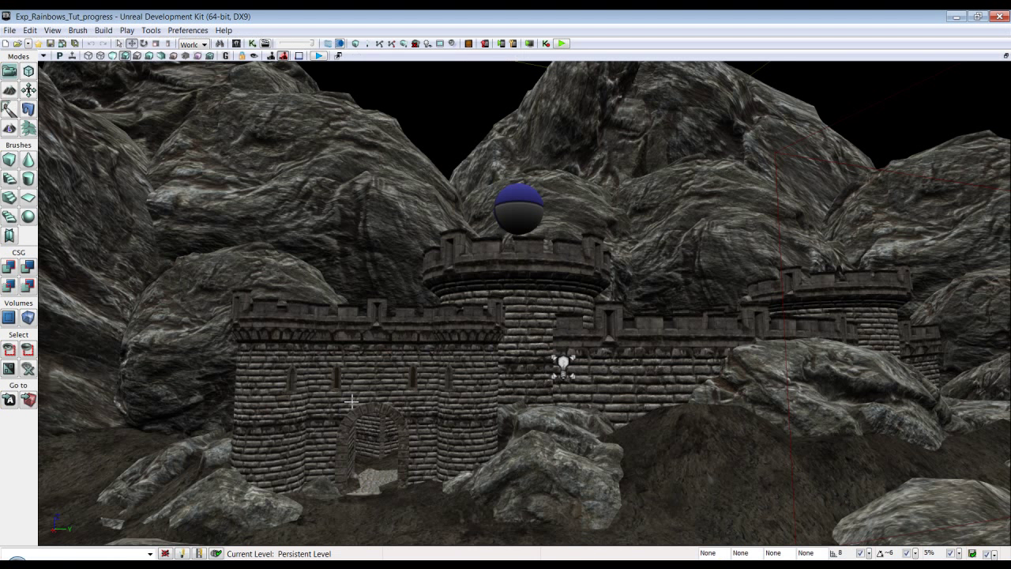
click(352, 402)
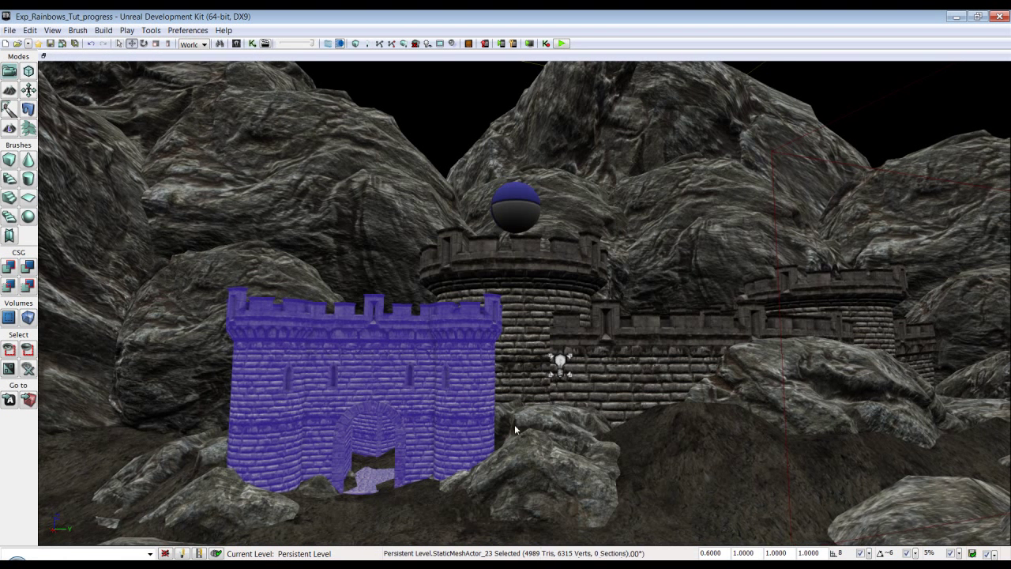
click(545, 399)
key(alt+Tab)
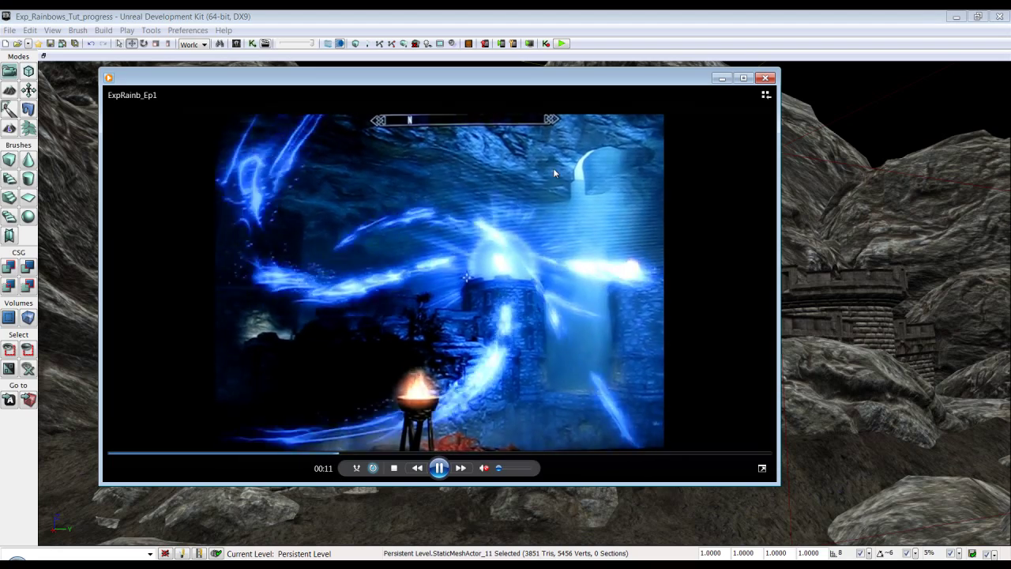
click(720, 79)
Switch to Photoshop and create a new 512 by 512 pixel RGB document with a white background
click(165, 562)
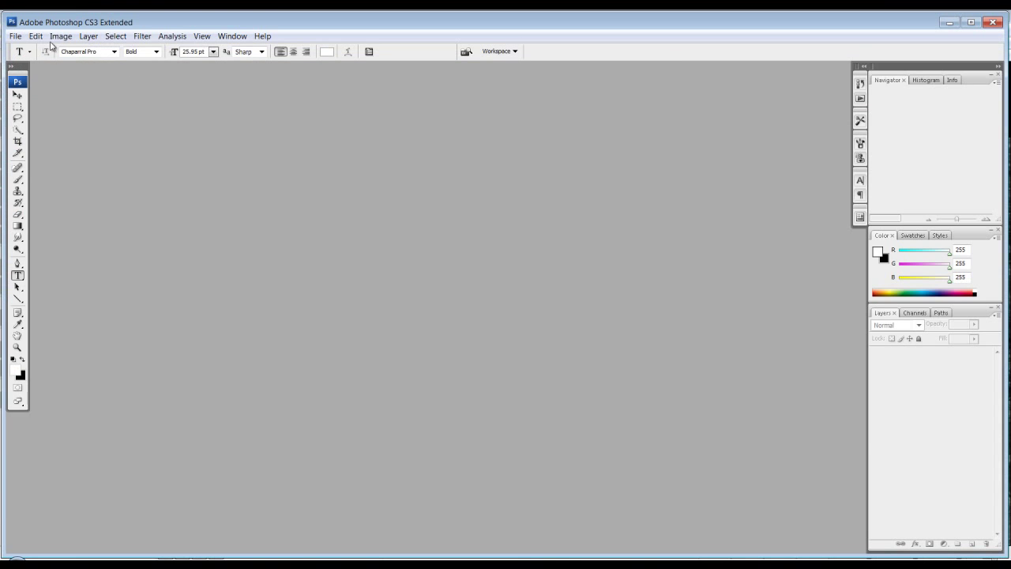
click(15, 36)
click(32, 50)
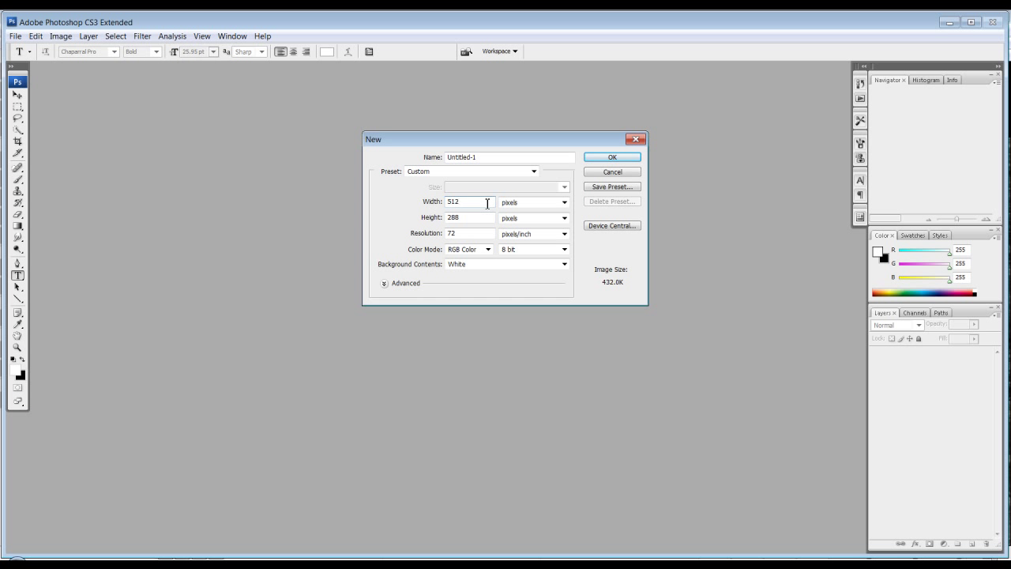
text(512)
key(Return)
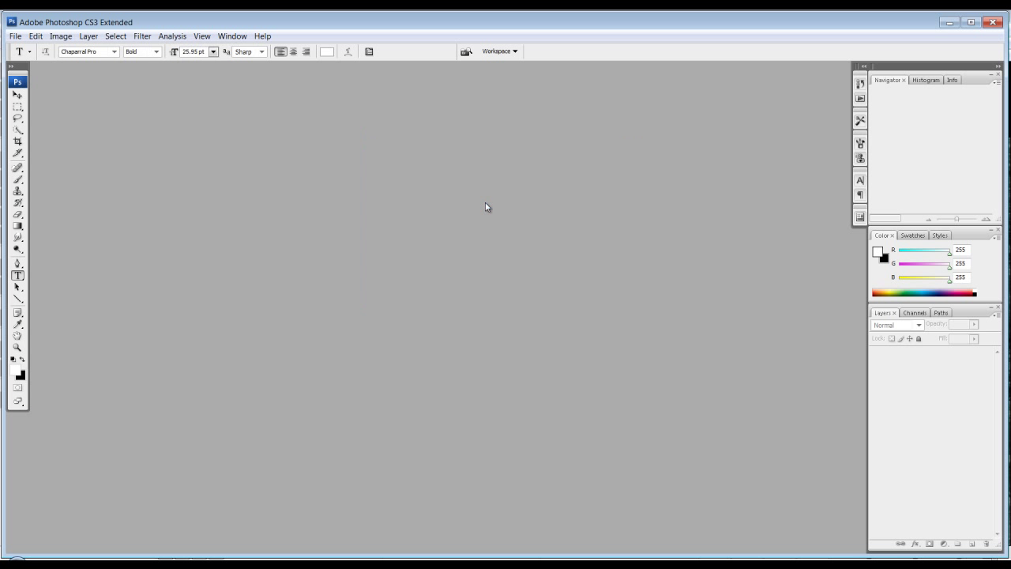
drag(207, 75, 334, 123)
drag(446, 414, 521, 463)
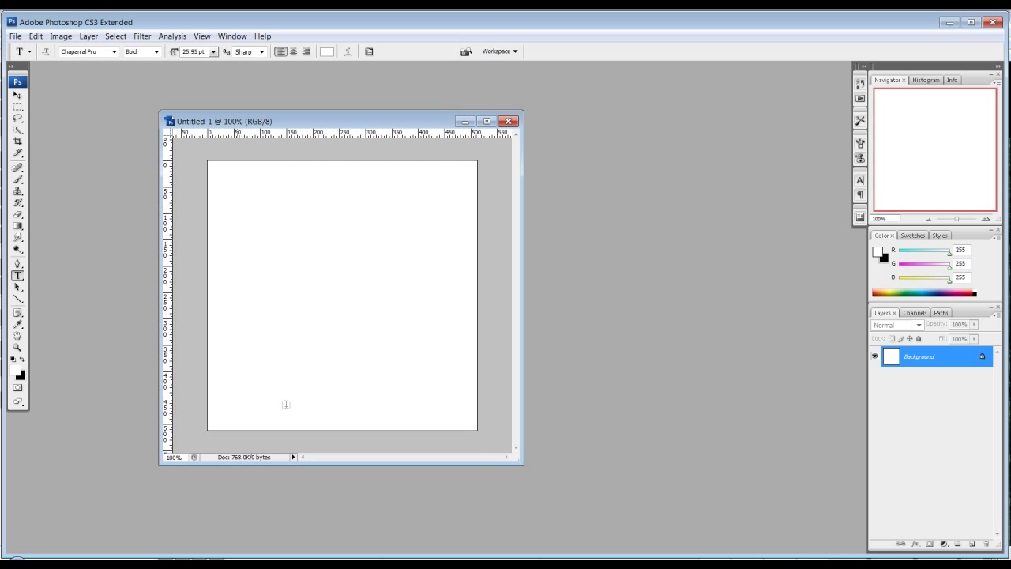
Fill the background layer with black as the foreground color and enlarge the document window around the canvas
click(15, 360)
key(shift+F5)
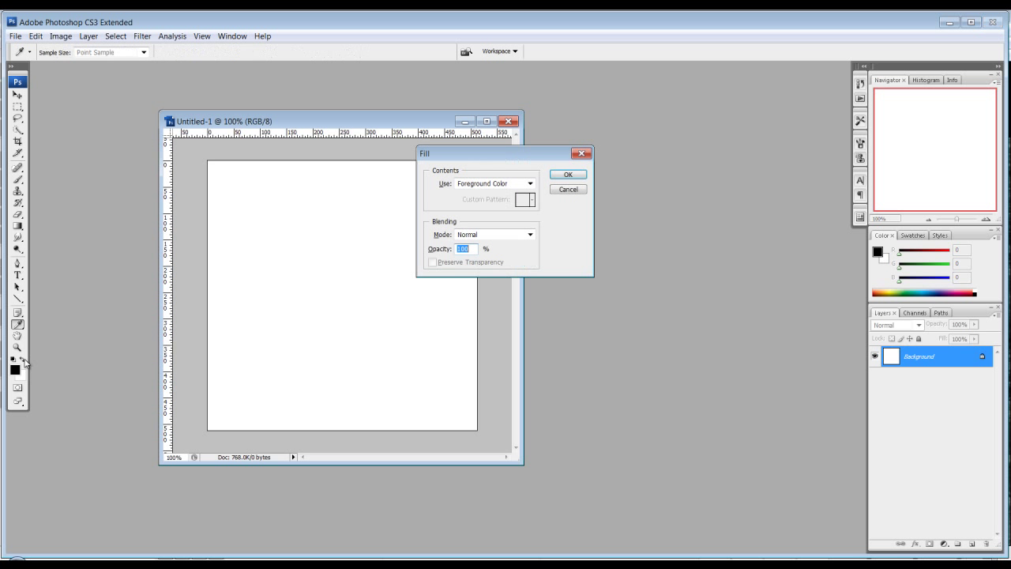
key(Return)
key(t)
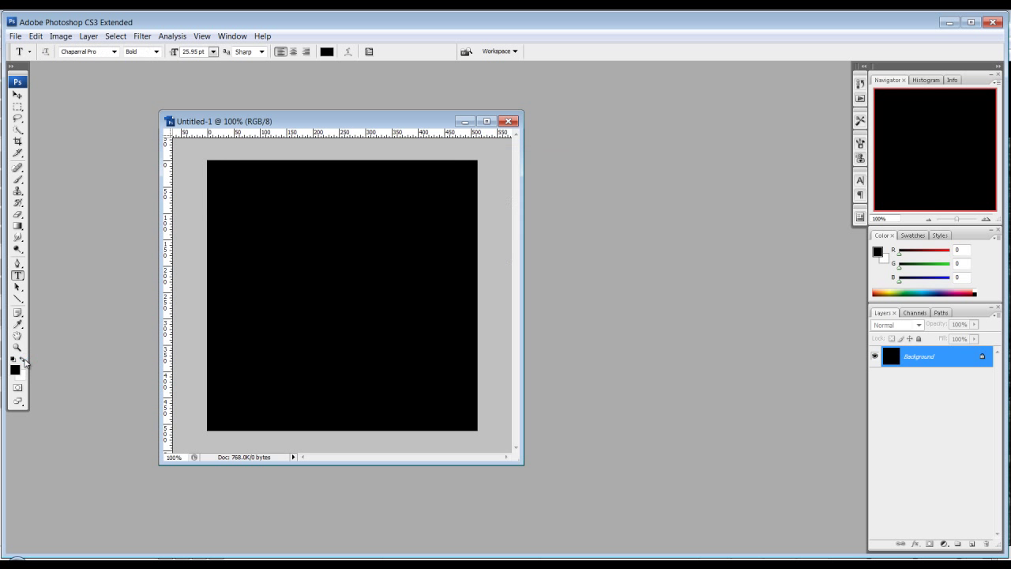
drag(525, 466, 625, 500)
Start a custom gradient with a color stop at 49%, an opacity stop at 48% and a black starting stop
click(17, 226)
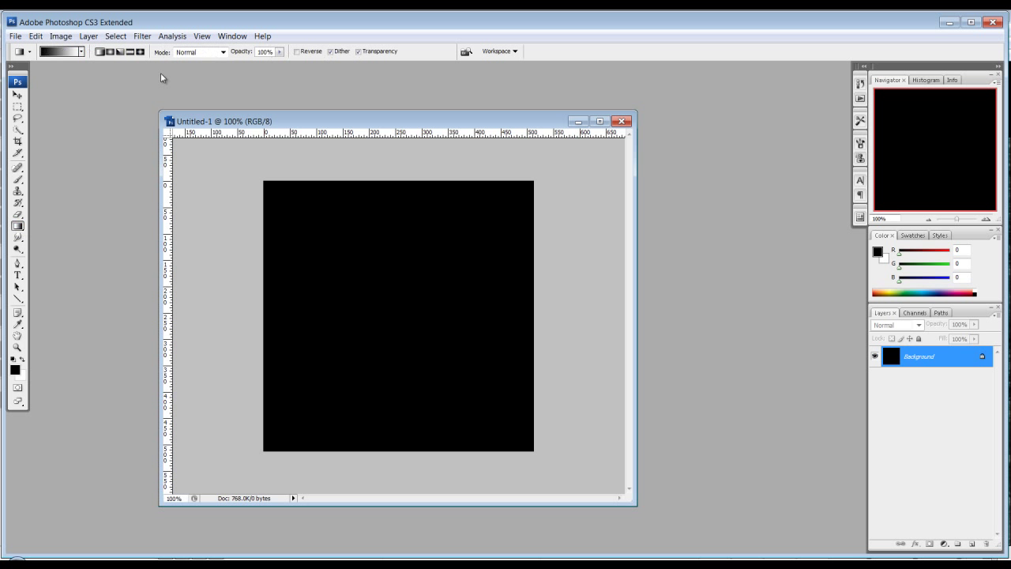
click(71, 54)
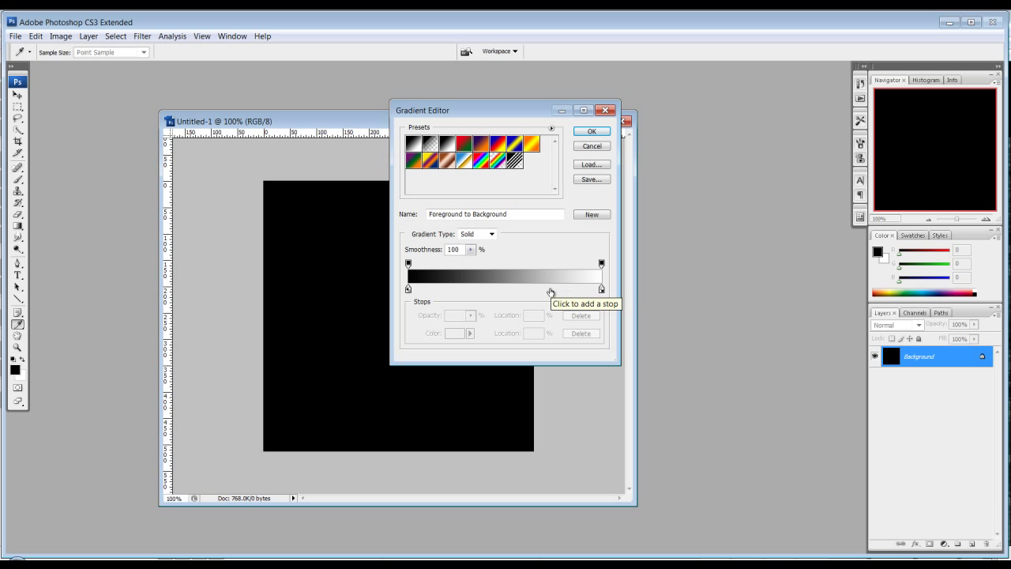
click(501, 289)
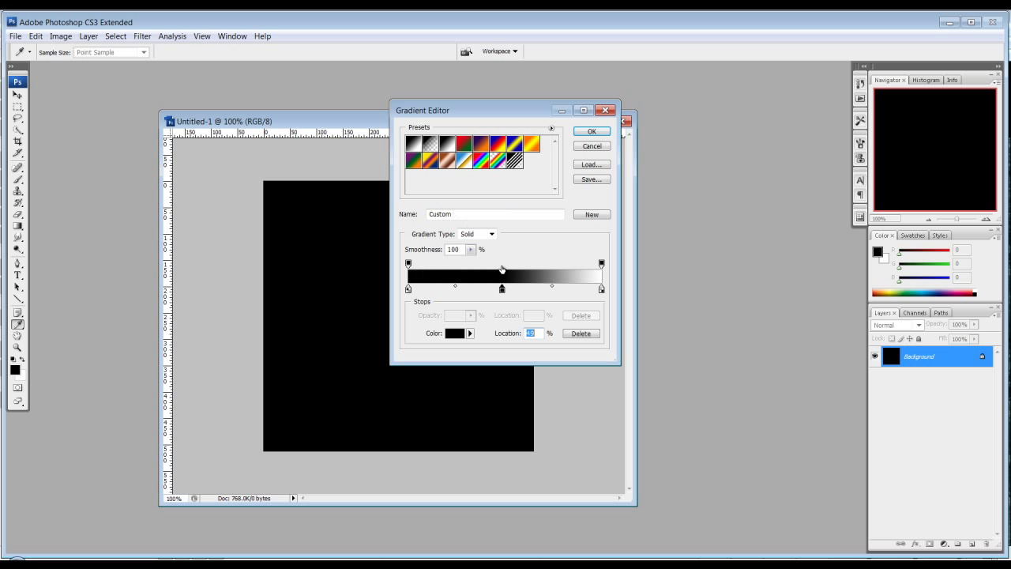
click(502, 264)
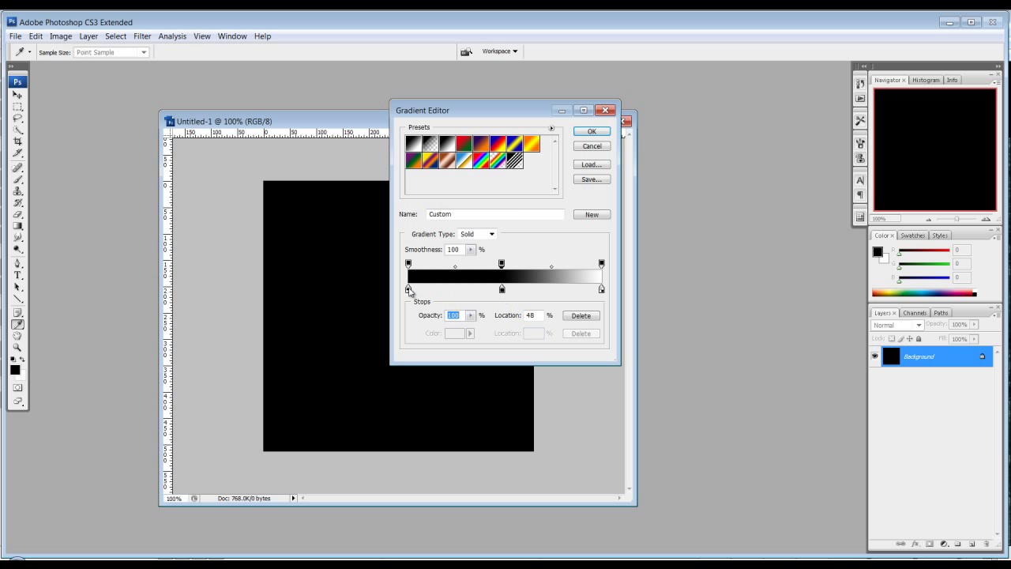
click(407, 289)
click(447, 335)
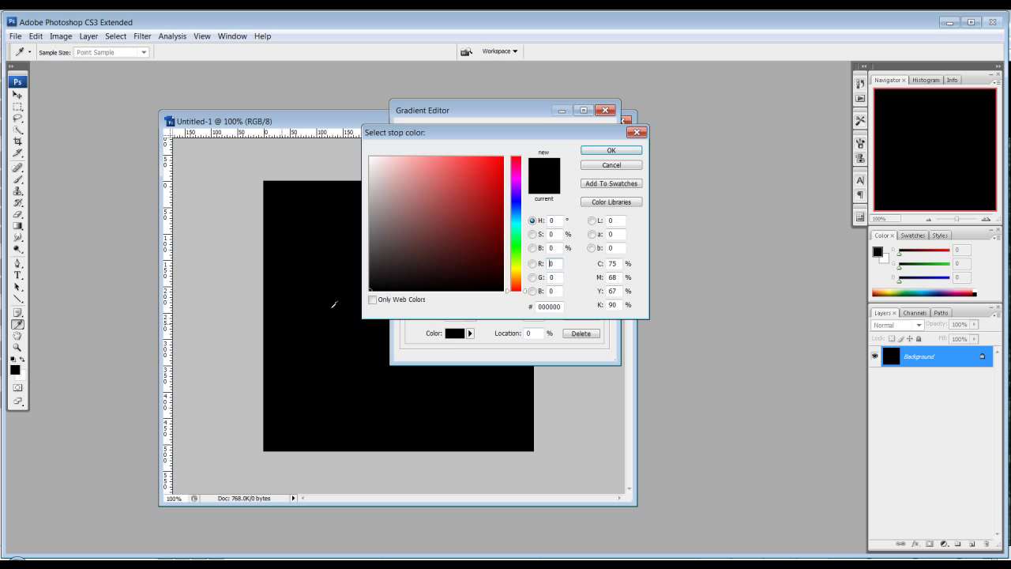
click(610, 151)
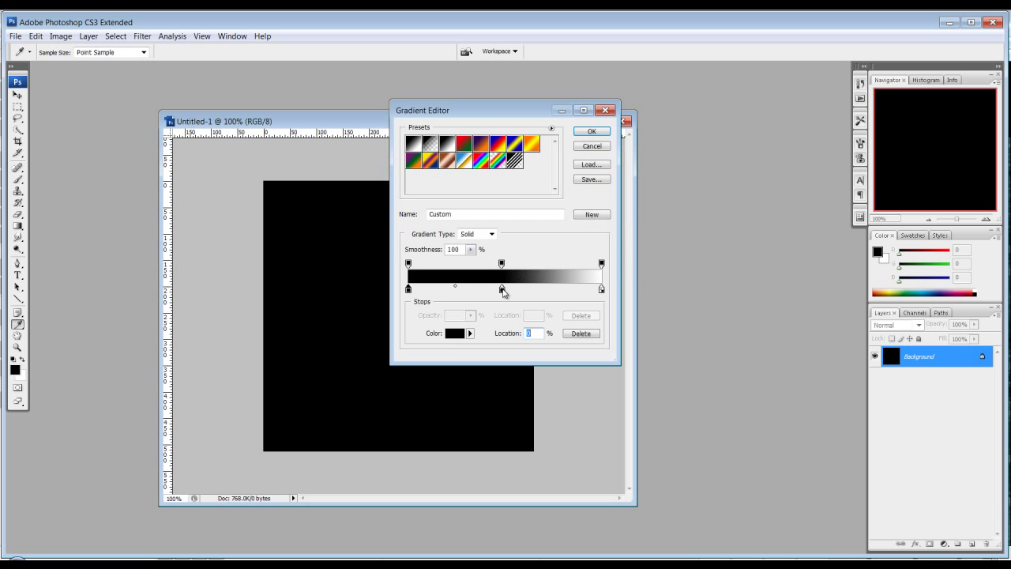
Color the gradient's middle stop white (ffffff) and its end stop black (000000)
click(450, 334)
drag(408, 261, 292, 42)
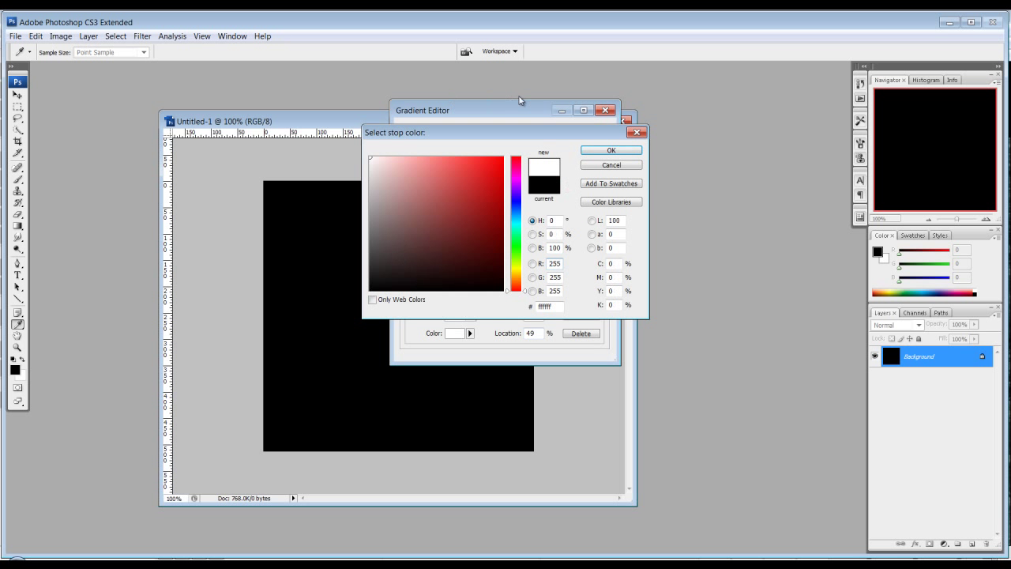
click(602, 151)
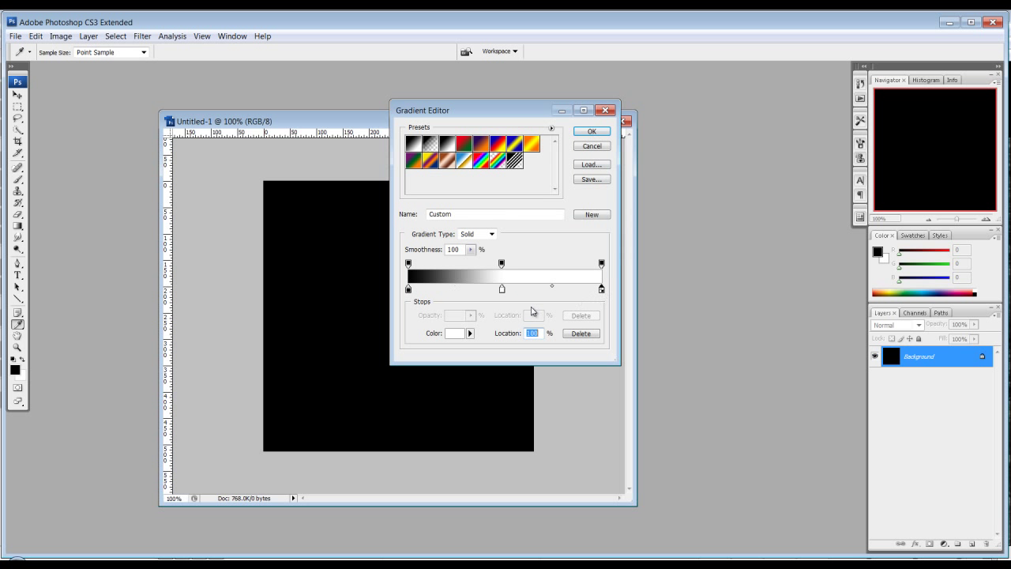
click(456, 334)
drag(424, 269, 286, 332)
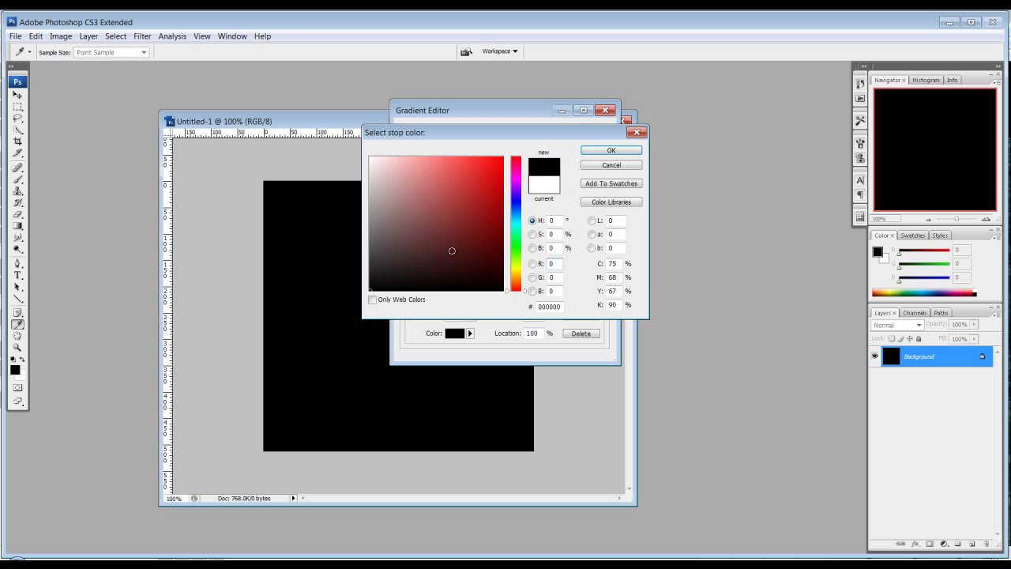
click(614, 151)
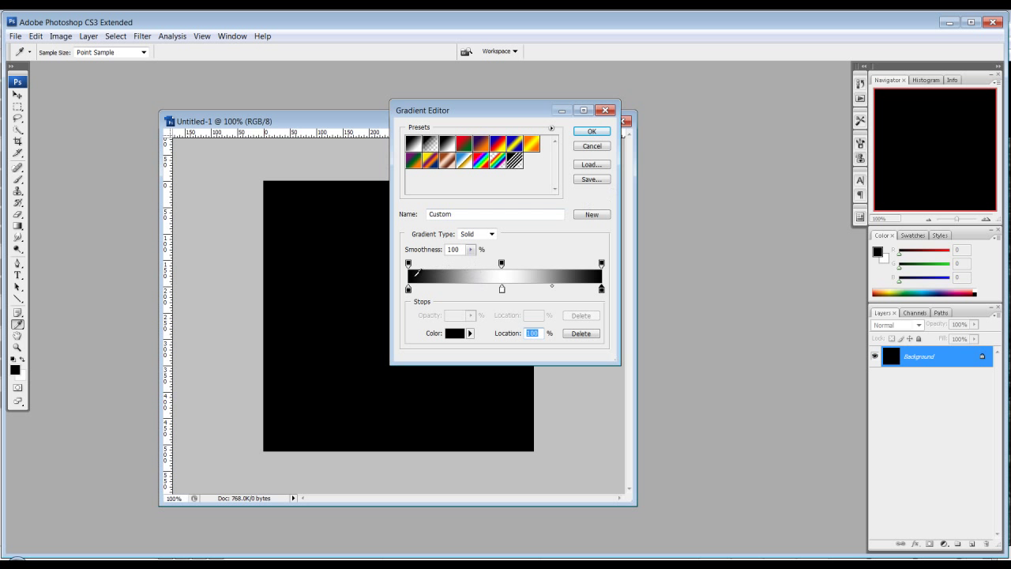
Accept the custom gradient and draw it horizontally across the full width of the canvas
click(593, 132)
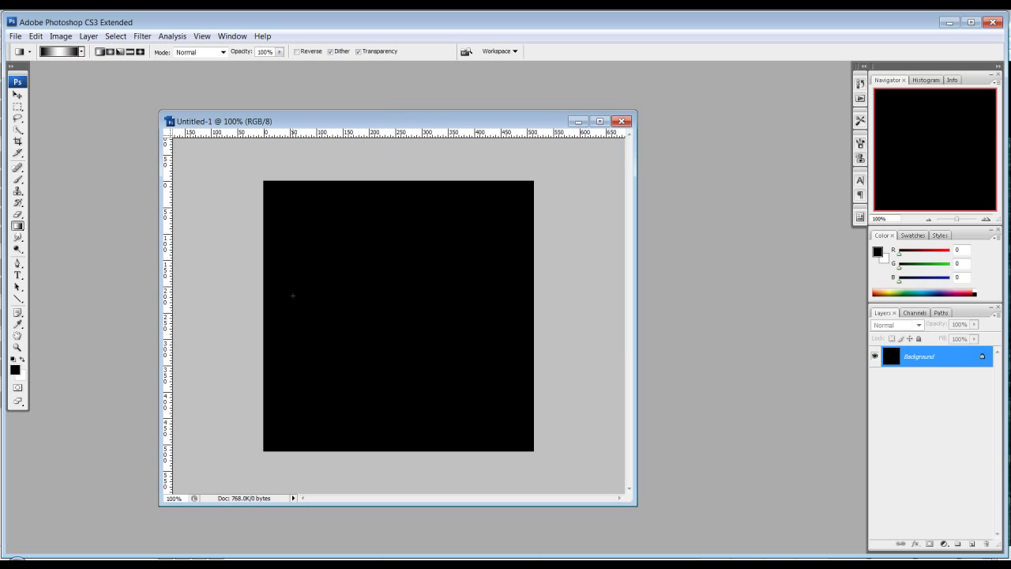
drag(263, 323, 534, 323)
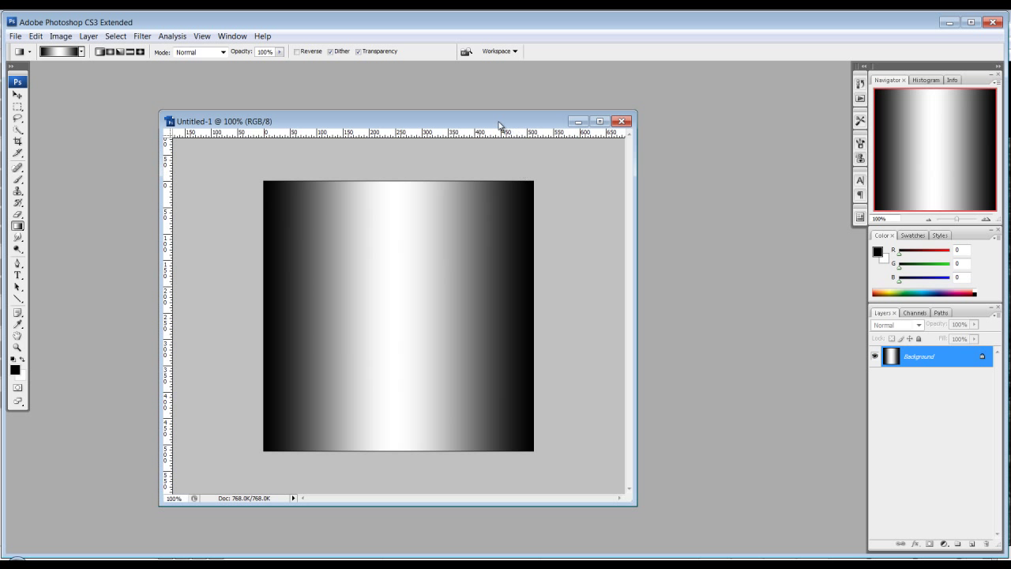
drag(498, 124, 459, 96)
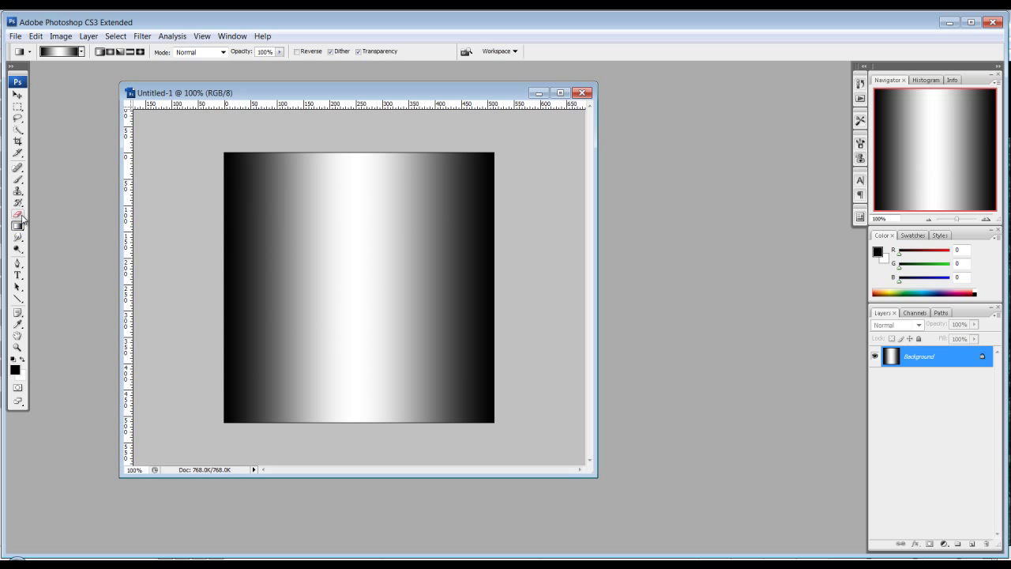
Paint soft black borders around the edges of the canvas with a 90 px brush
key(b)
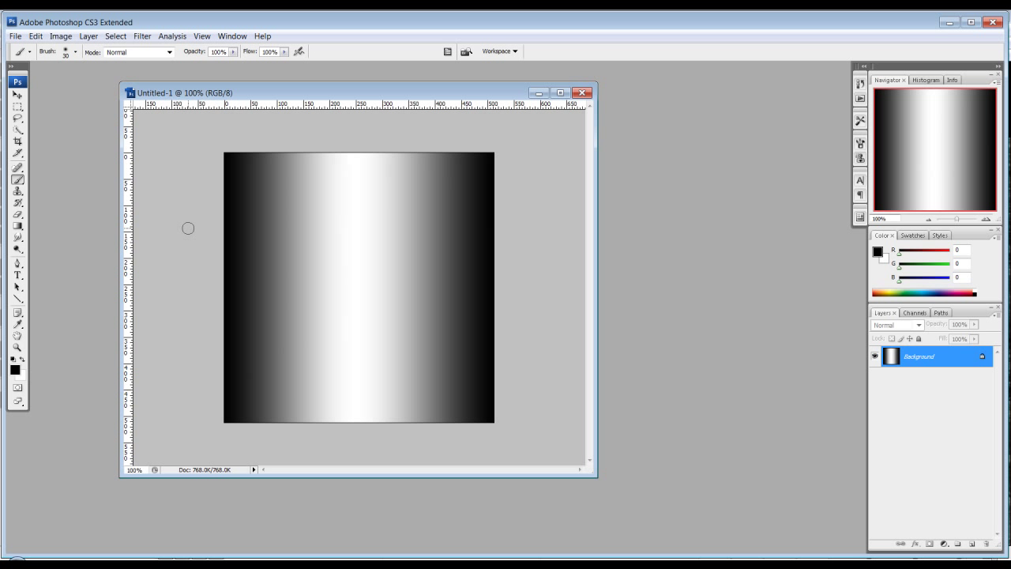
click(75, 52)
click(60, 177)
click(220, 95)
key(bracketright)
key(bracketright)
key(bracketright)
mouse_move(199, 149)
mouse_down()
mouse_move(562, 142)
mouse_move(374, 129)
mouse_move(129, 136)
mouse_up()
mouse_move(506, 424)
mouse_down()
mouse_move(289, 444)
mouse_move(466, 441)
mouse_up()
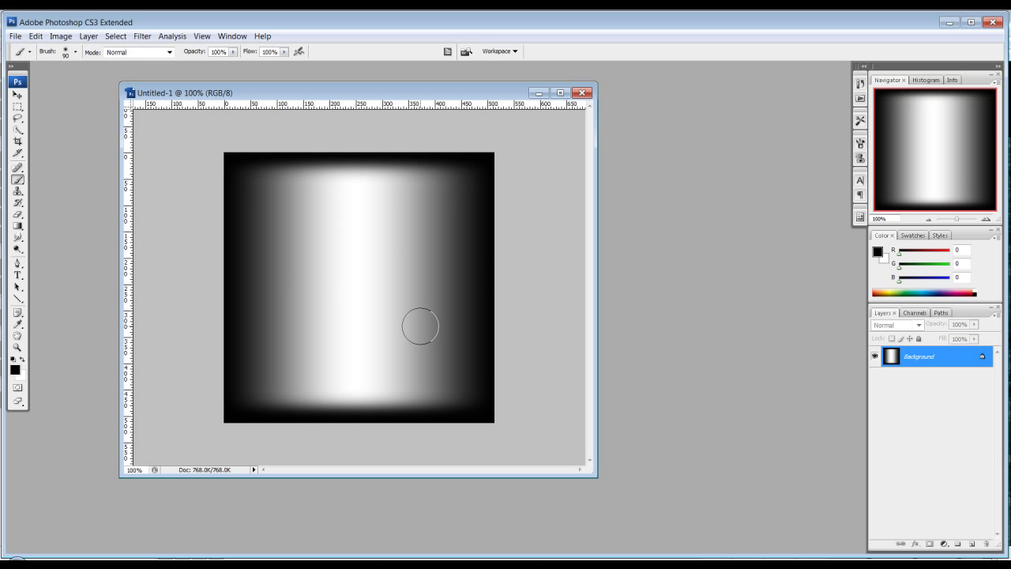
Start saving the image under a new name and browse to the UDK-2011-12 UDKGame Content folder on drive C
drag(281, 93, 248, 95)
click(15, 37)
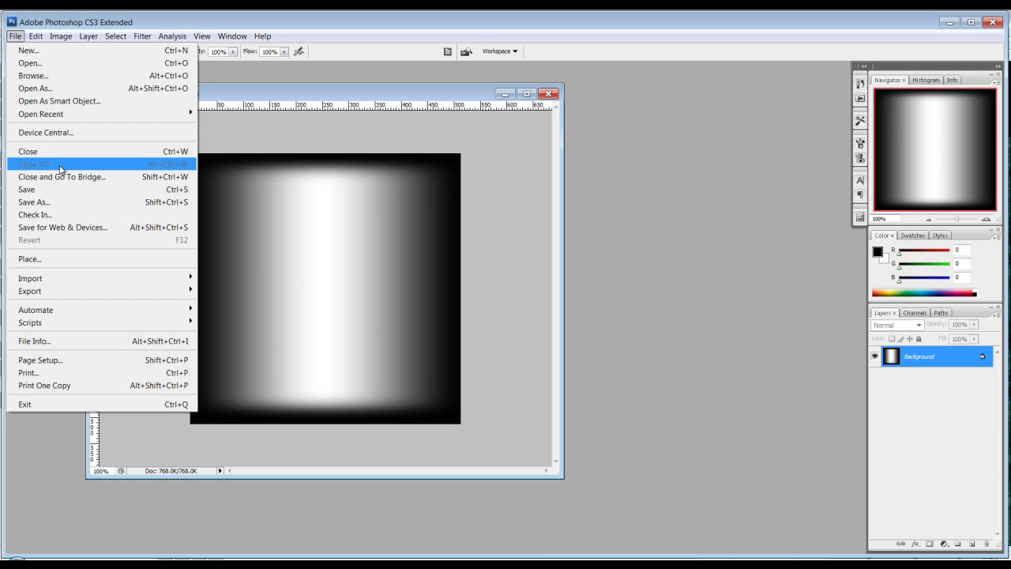
click(127, 203)
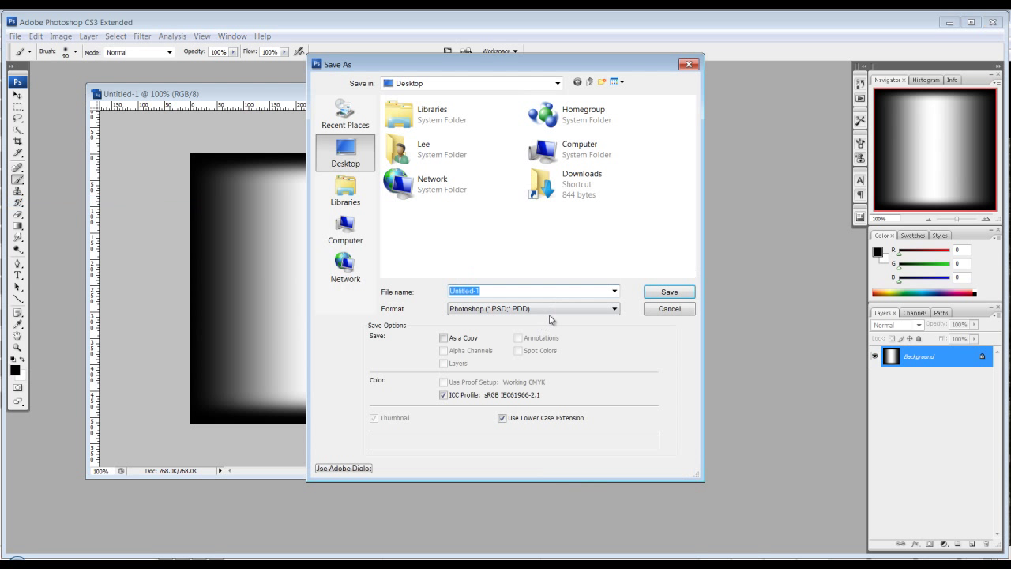
double_click(535, 150)
double_click(427, 133)
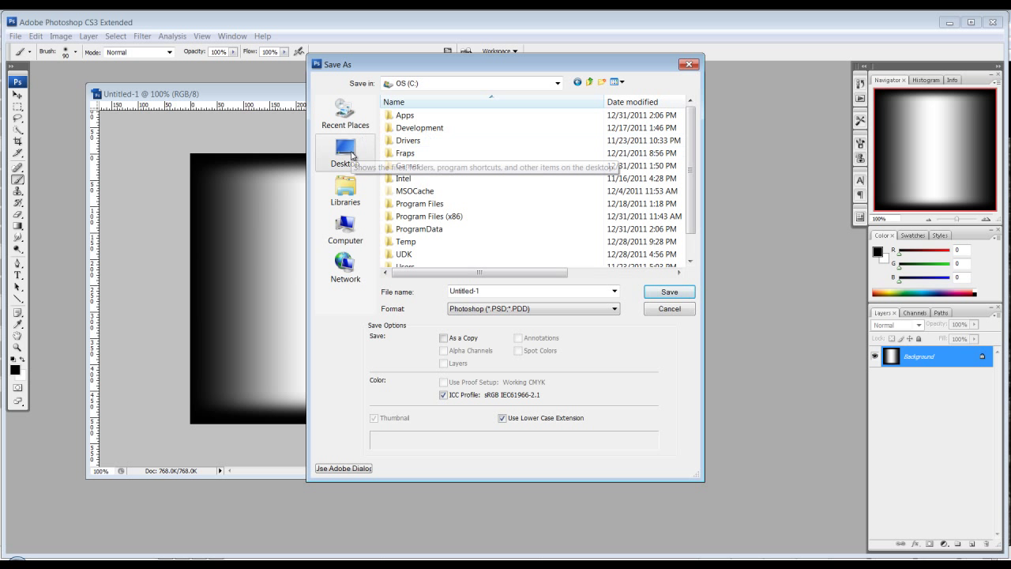
scroll(693, 158, down, 1)
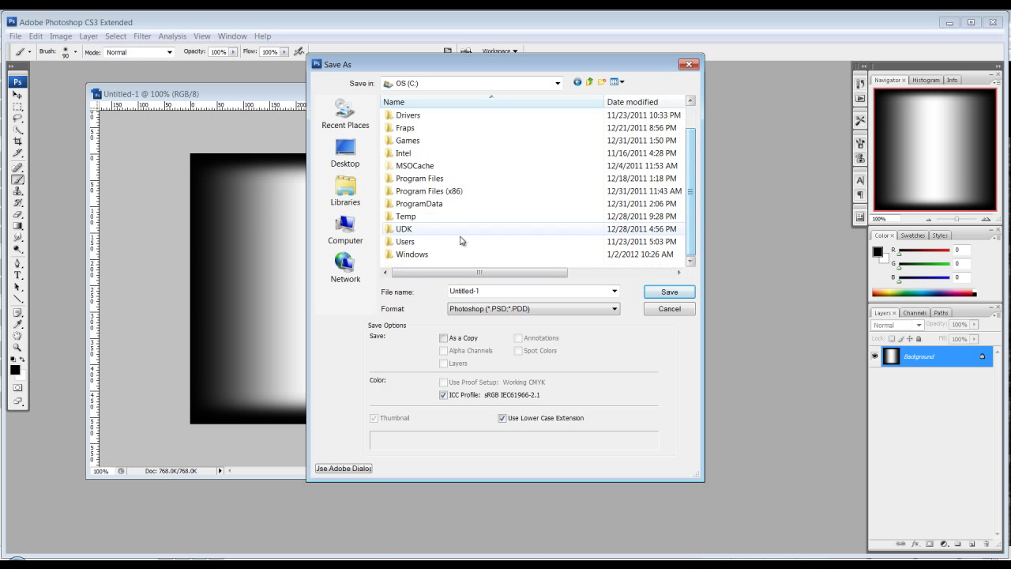
double_click(421, 230)
double_click(427, 118)
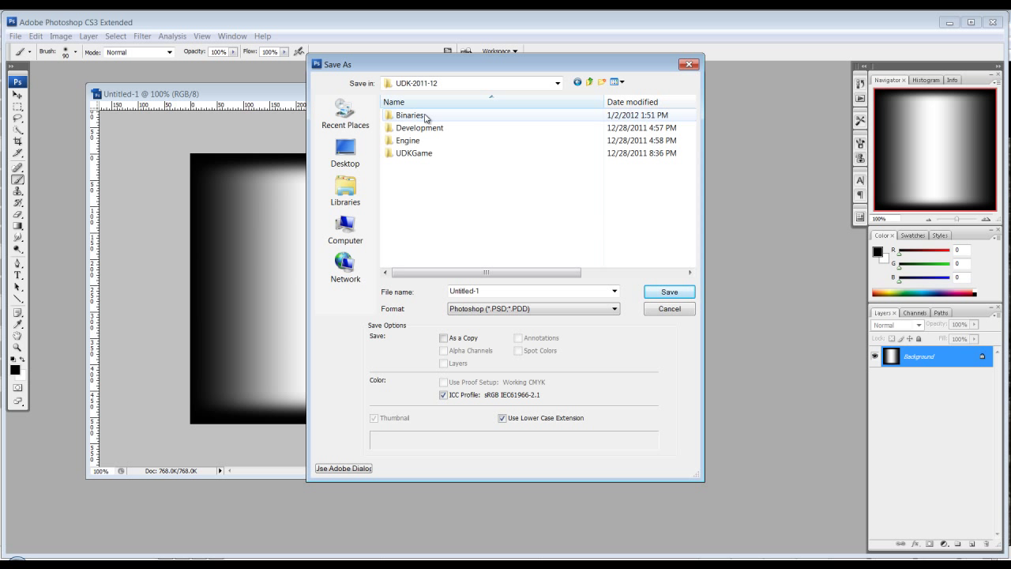
double_click(414, 153)
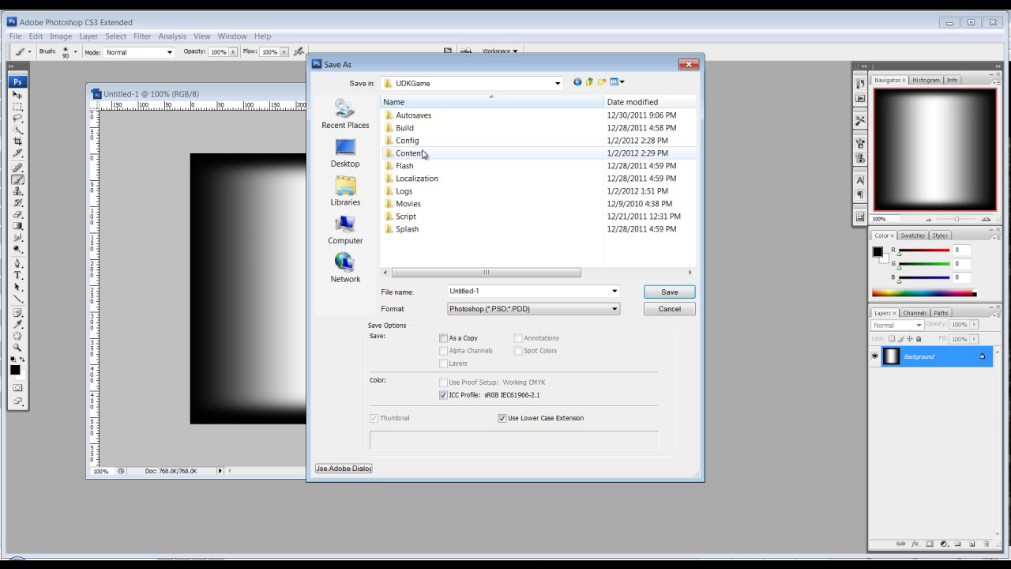
double_click(401, 154)
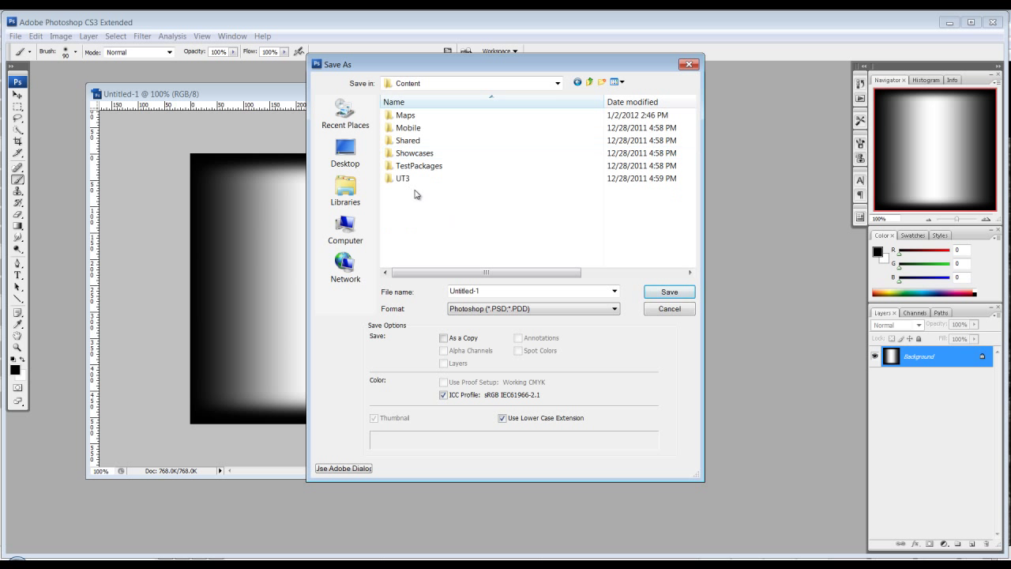
Create a folder named Skyrim_Aura inside the Content folder and open it as the save location
click(603, 81)
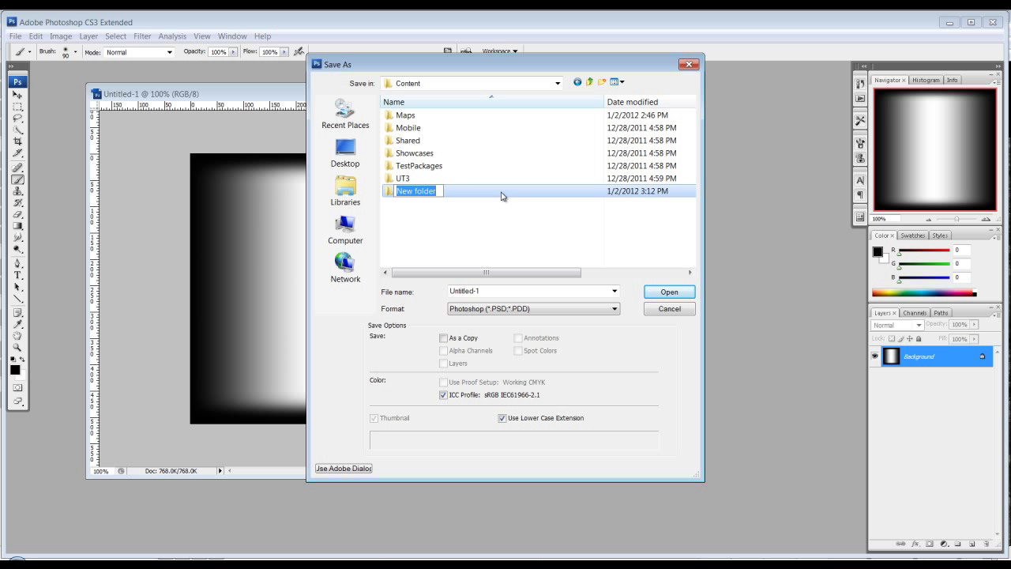
text(S)
text(kyrim)
text(_Tu)
key(BackSpace)
key(BackSpace)
text(A)
key(Return)
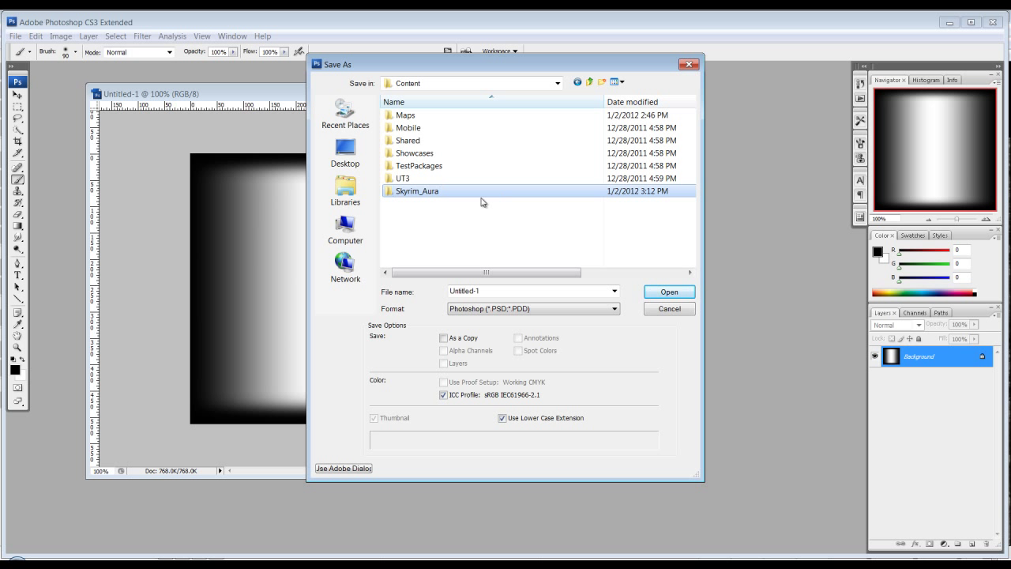
double_click(431, 195)
Save the image in Targa format as gradient_tendril_01.tga at 24 bits/pixel
click(491, 311)
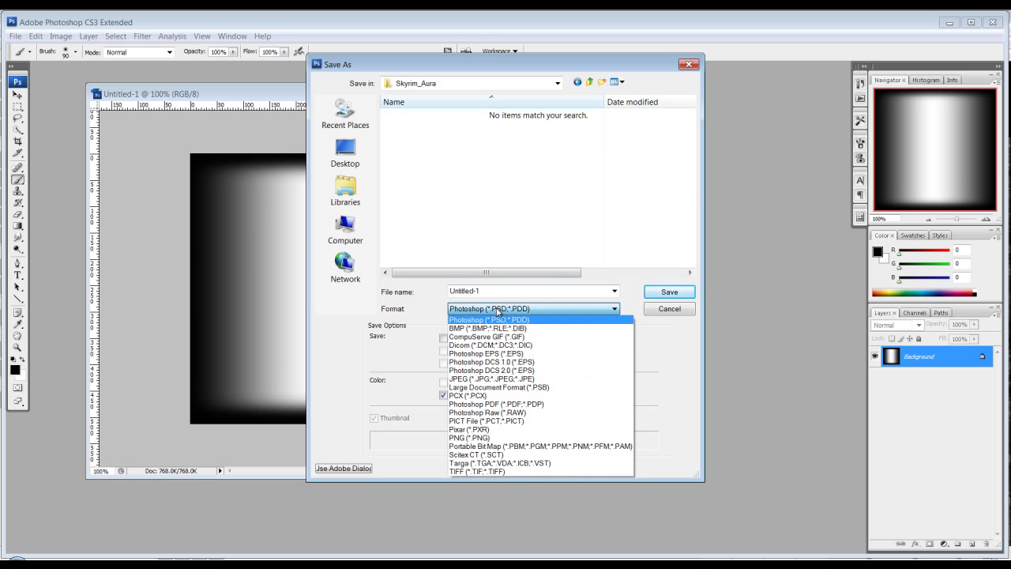
click(550, 464)
double_click(514, 291)
click(478, 292)
drag(480, 293, 448, 292)
key(BackSpace)
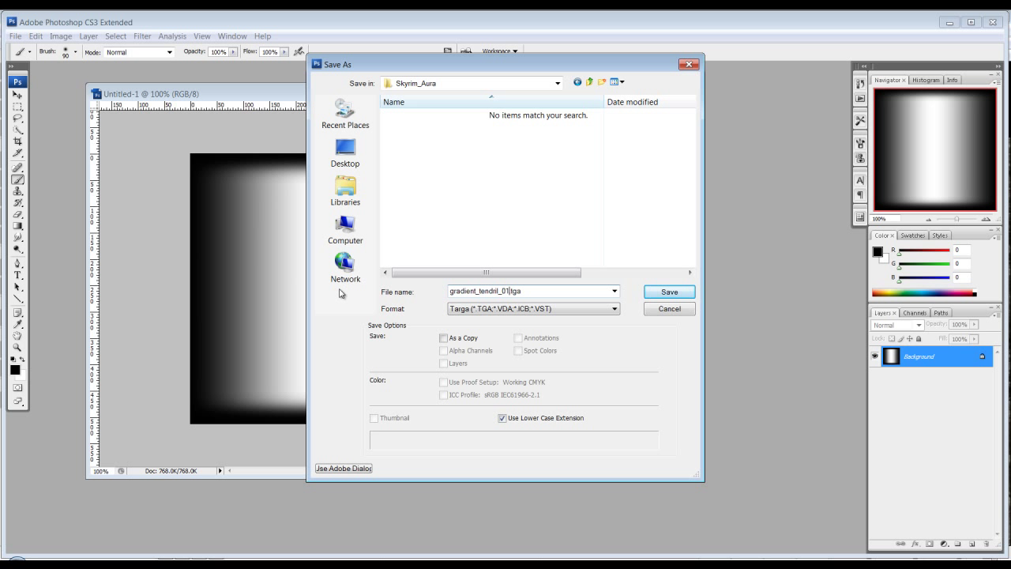
key(Return)
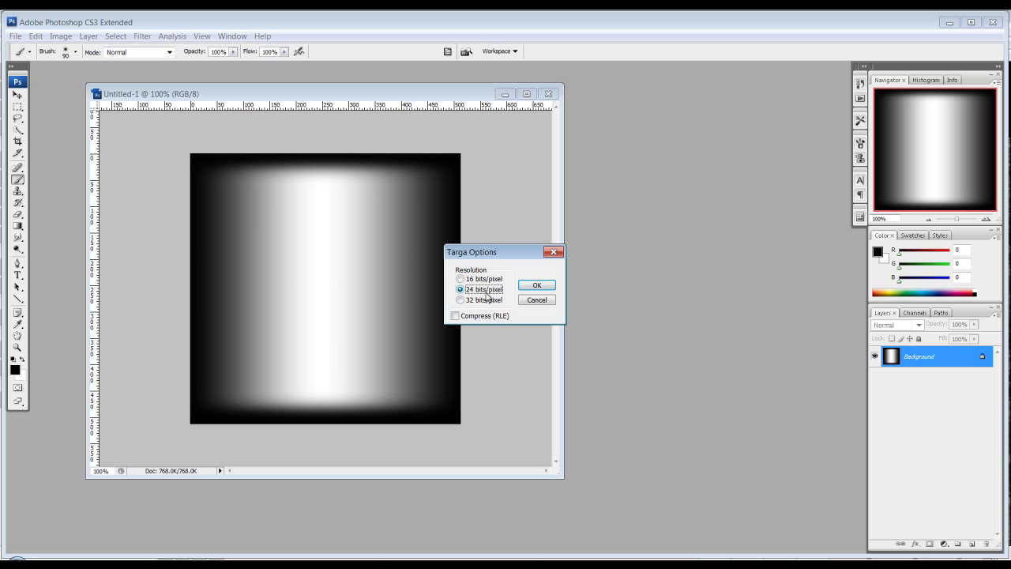
click(550, 289)
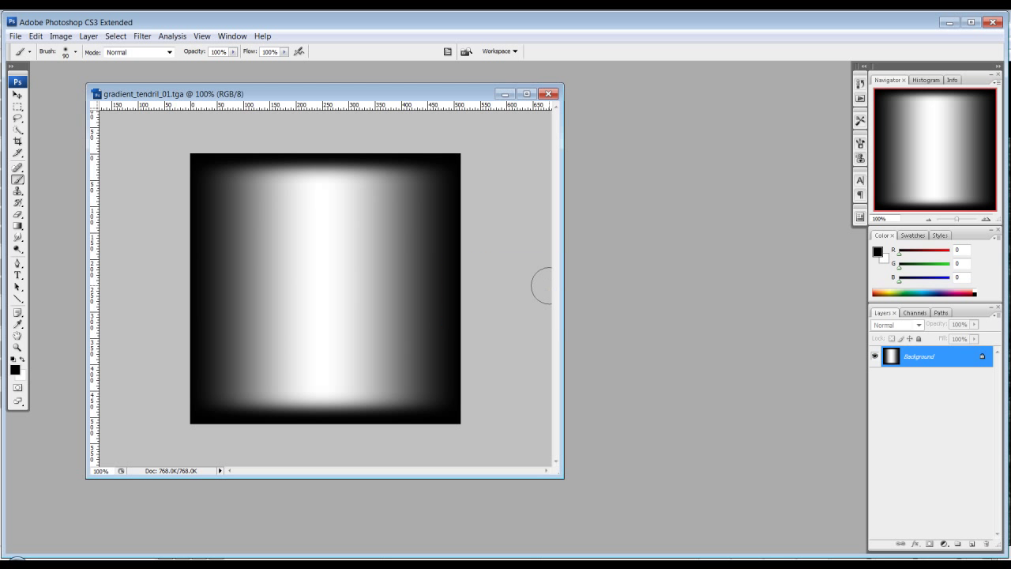
drag(341, 100, 326, 102)
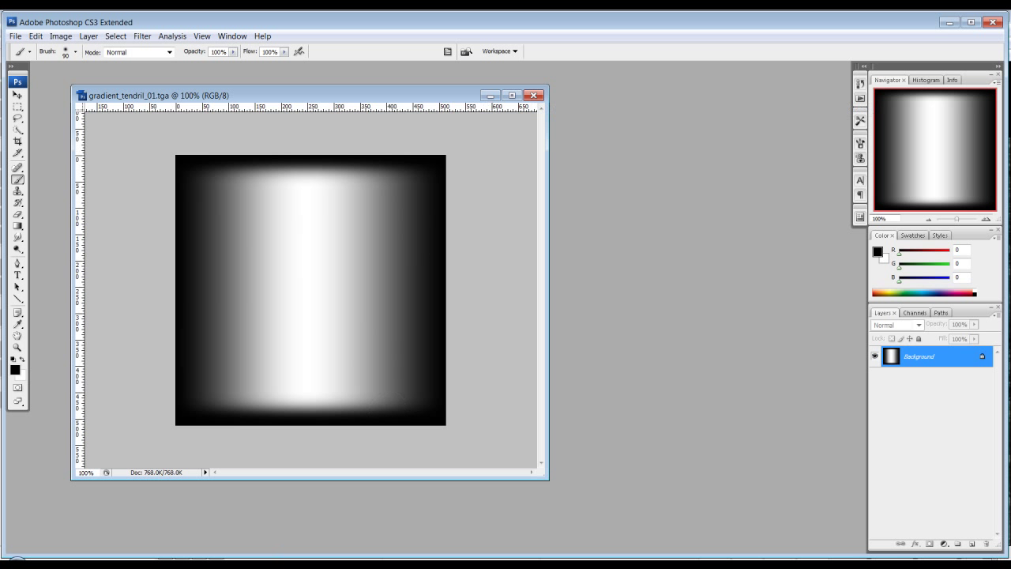
Switch to 3ds Max and start adding a Bitmap map to the diffuse color of the 01 - Default material
click(311, 564)
click(399, 301)
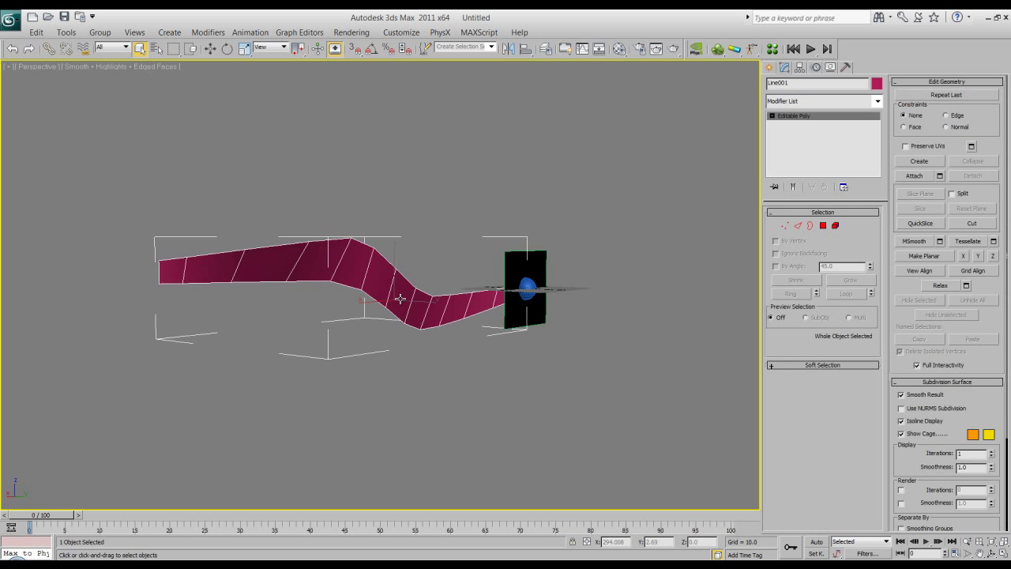
key(m)
drag(306, 79, 775, 88)
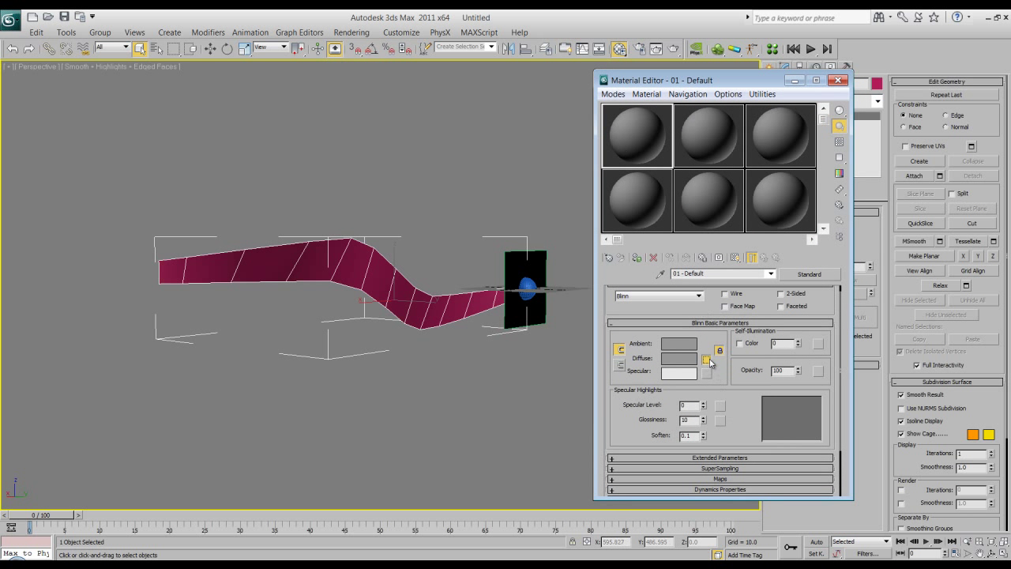
click(706, 360)
double_click(412, 134)
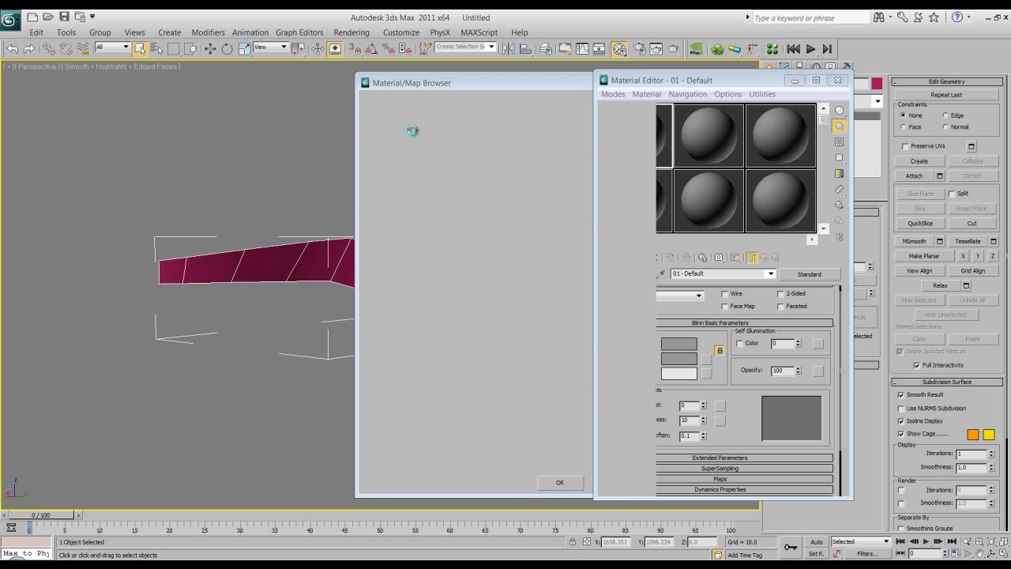
Browse to drive C as the location of the bitmap image
click(171, 40)
click(170, 43)
click(150, 60)
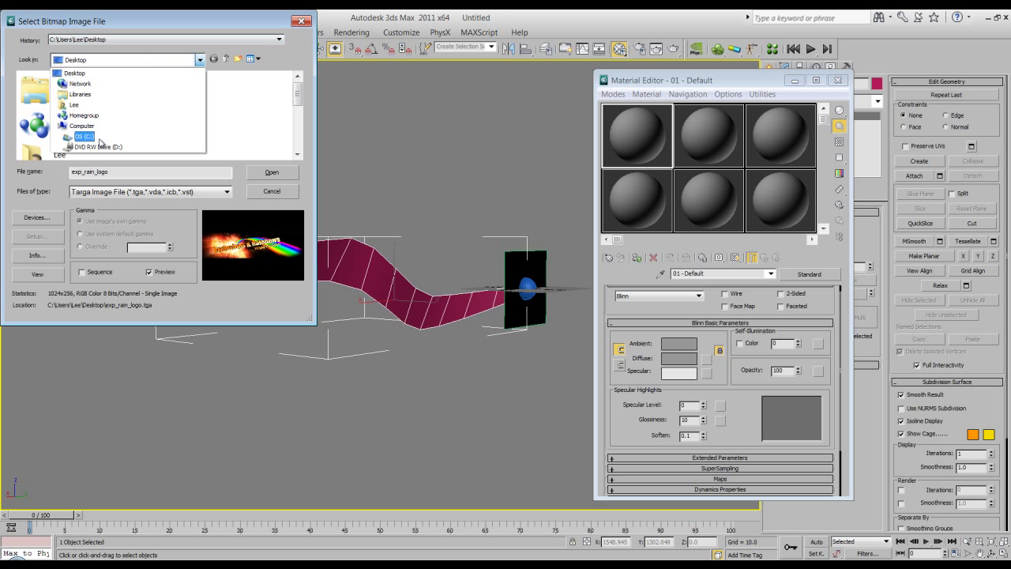
click(87, 137)
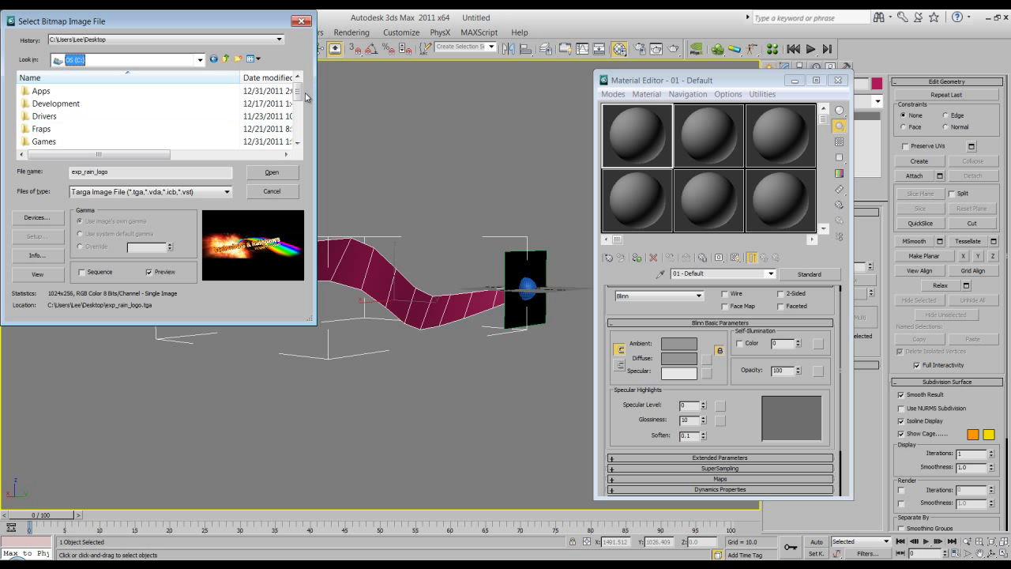
scroll(300, 119, down, 4)
double_click(101, 110)
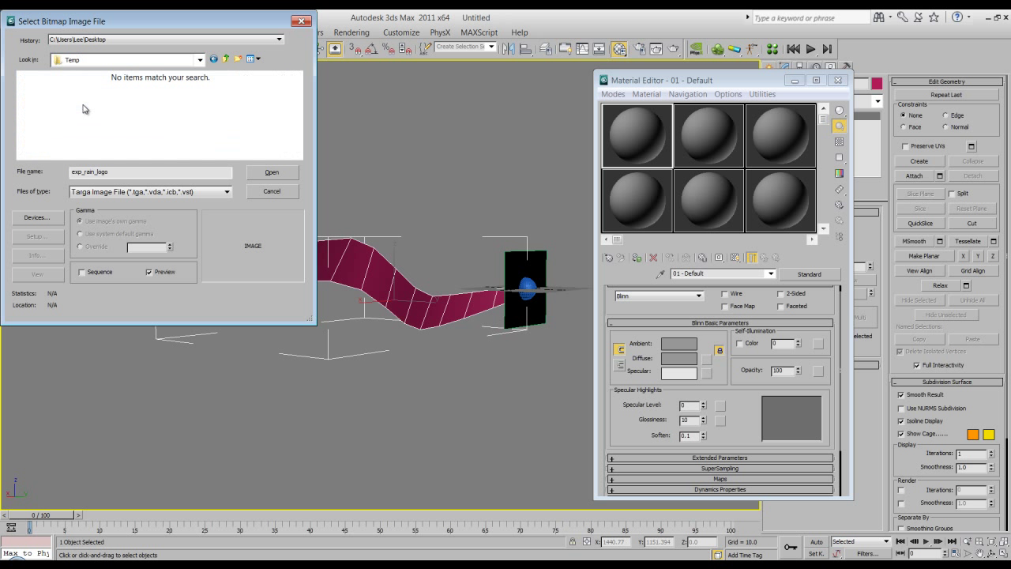
click(226, 60)
scroll(52, 129, down, 1)
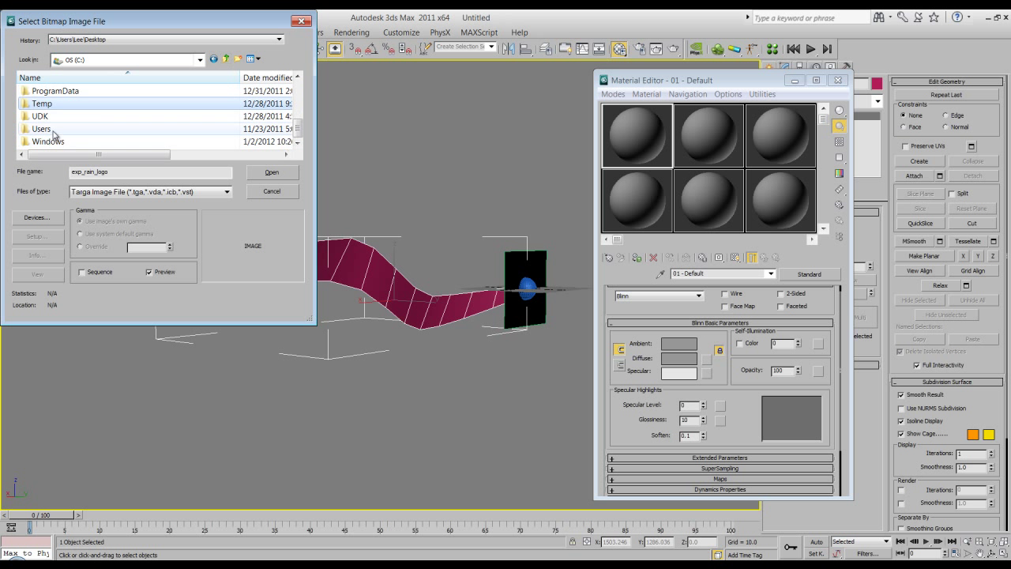
Load gradient_tendril_01 from the UDK\UDK-2011-12\UDKGame\Content\Skyrim_Aura folder as the diffuse bitmap
double_click(51, 117)
double_click(52, 91)
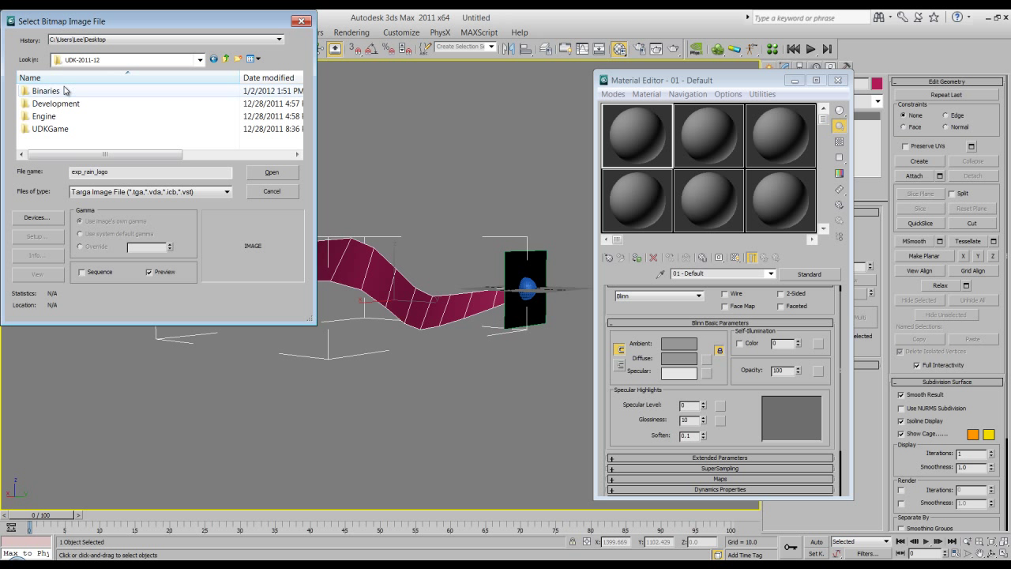
double_click(50, 129)
double_click(72, 130)
scroll(79, 126, down, 1)
double_click(95, 117)
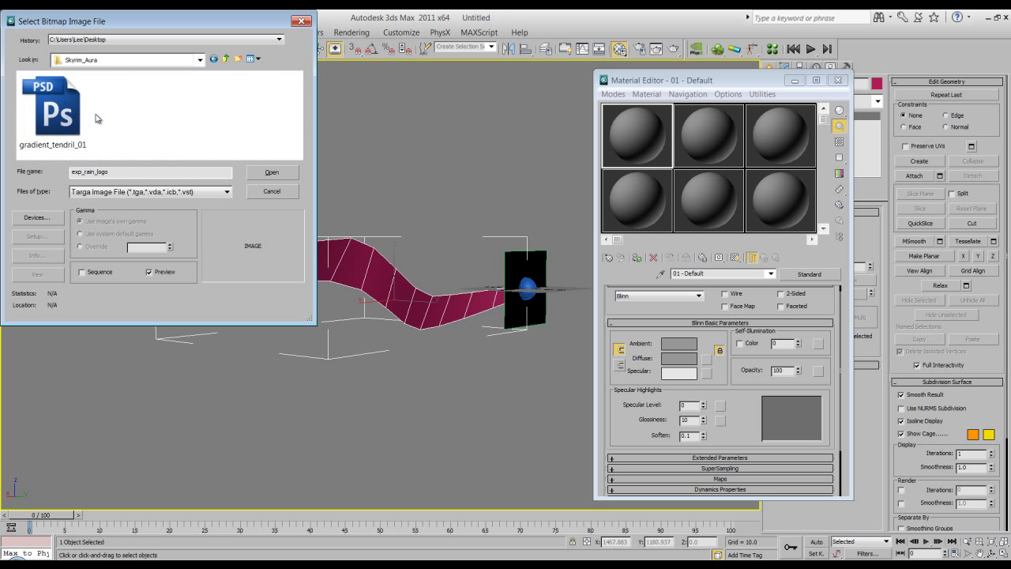
double_click(62, 122)
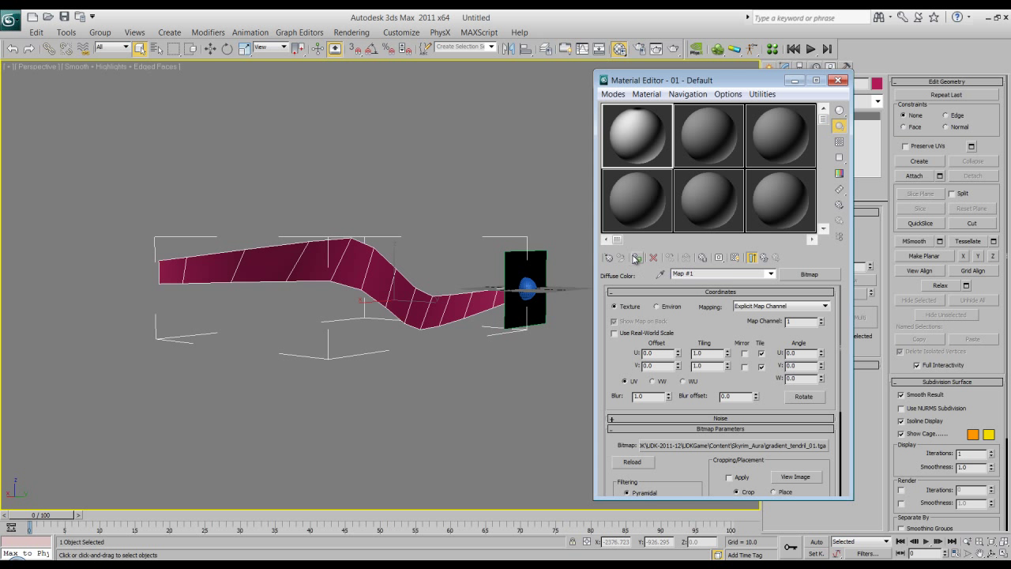
Assign the gradient material to the ribbon and show its texture map in the viewport
click(686, 257)
click(362, 177)
alt+middle_drag(293, 264, 329, 289)
scroll(316, 290, up, 3)
alt+middle_drag(237, 267, 190, 298)
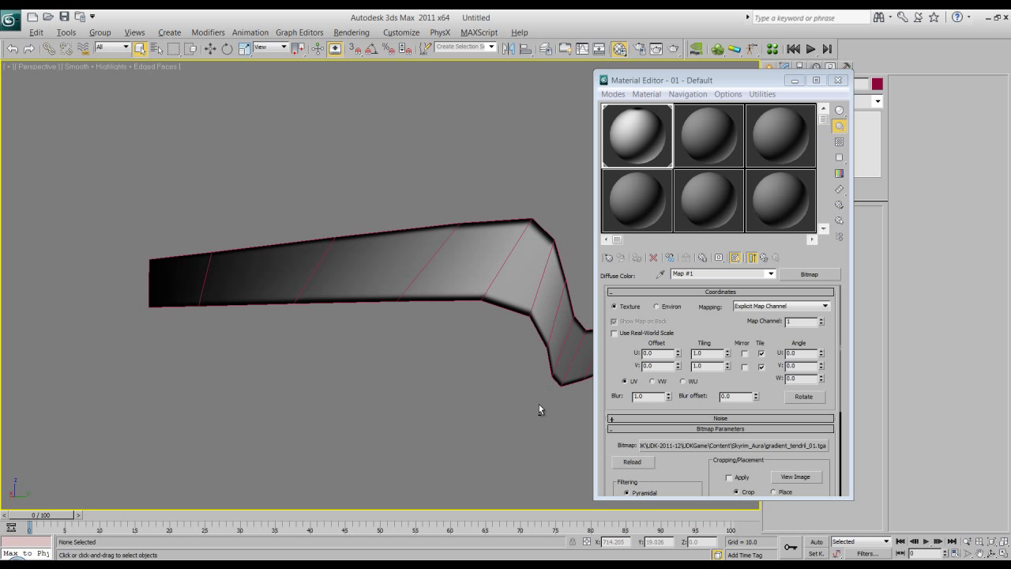
Examine the gradient texture on both sides of the ribbon and close the Material Editor
alt+middle_drag(527, 406, 279, 293)
click(6, 338)
alt+middle_drag(85, 427, 454, 295)
click(350, 438)
click(438, 306)
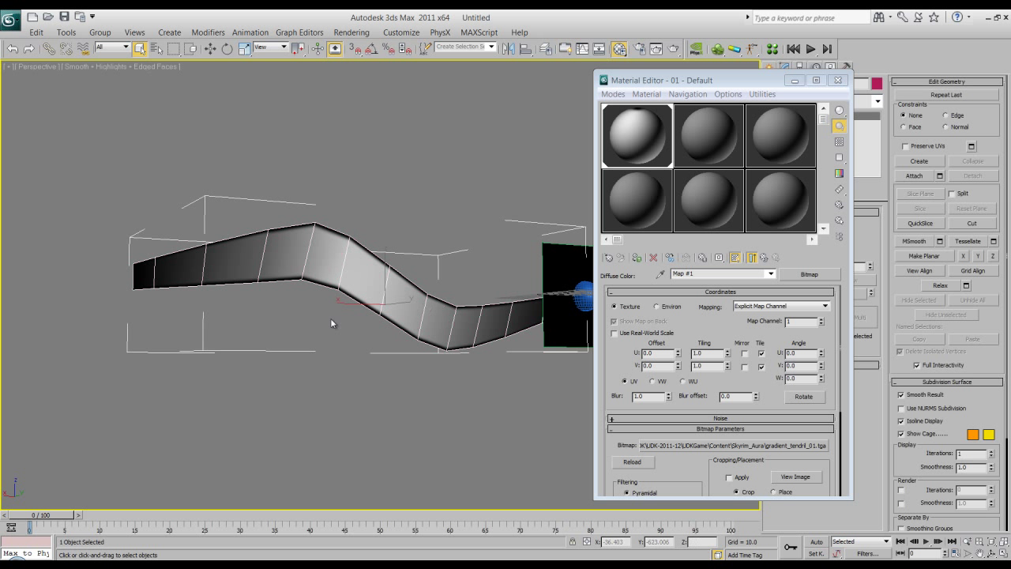
alt+middle_drag(268, 325, 347, 325)
scroll(348, 324, up, 3)
click(838, 79)
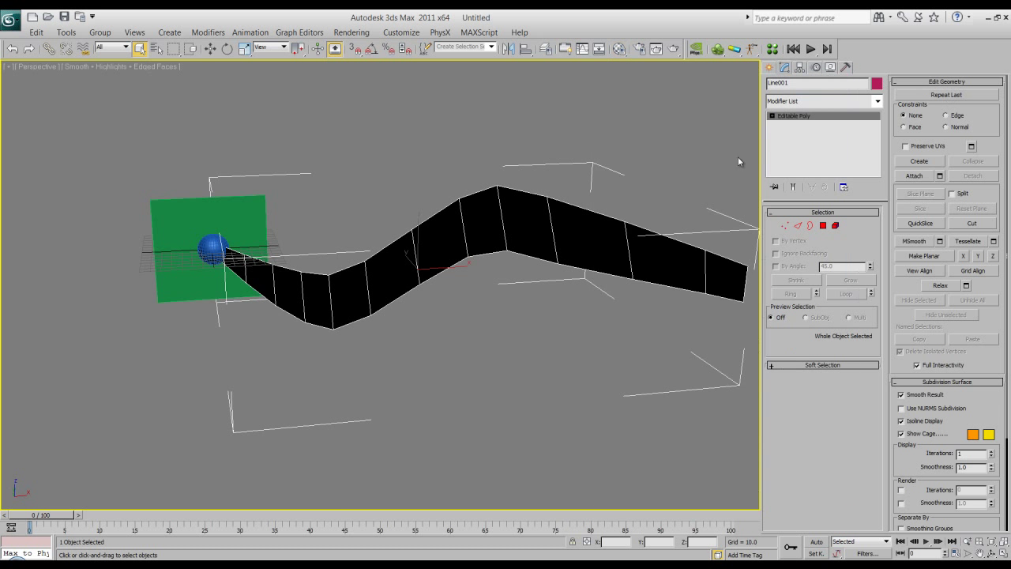
alt+middle_drag(485, 290, 375, 365)
scroll(375, 362, down, 5)
scroll(376, 361, up, 2)
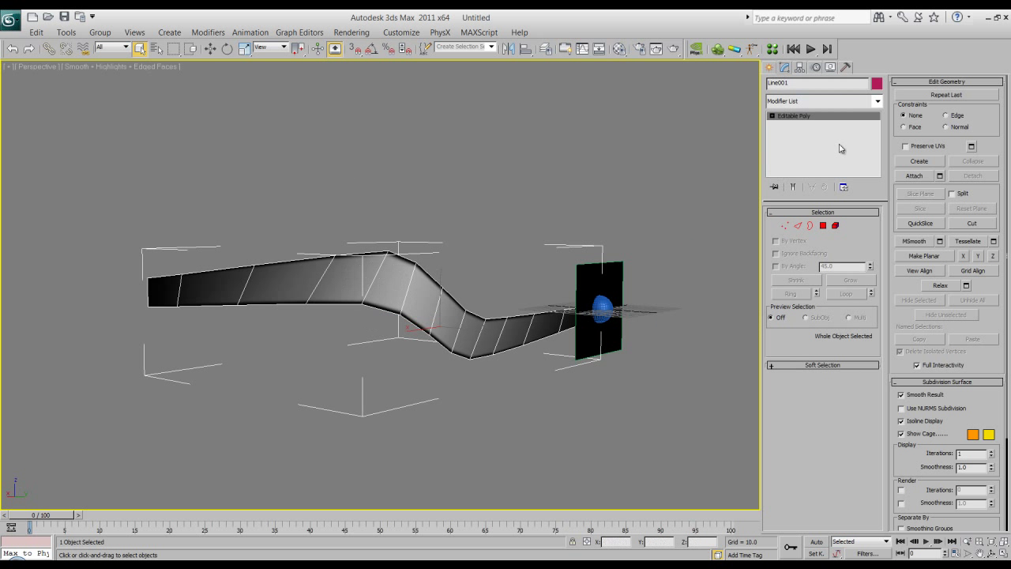
Smooth the ribbon with a TurboSmooth modifier, trying 2 iterations and settling on 1
click(876, 102)
drag(881, 146, 906, 421)
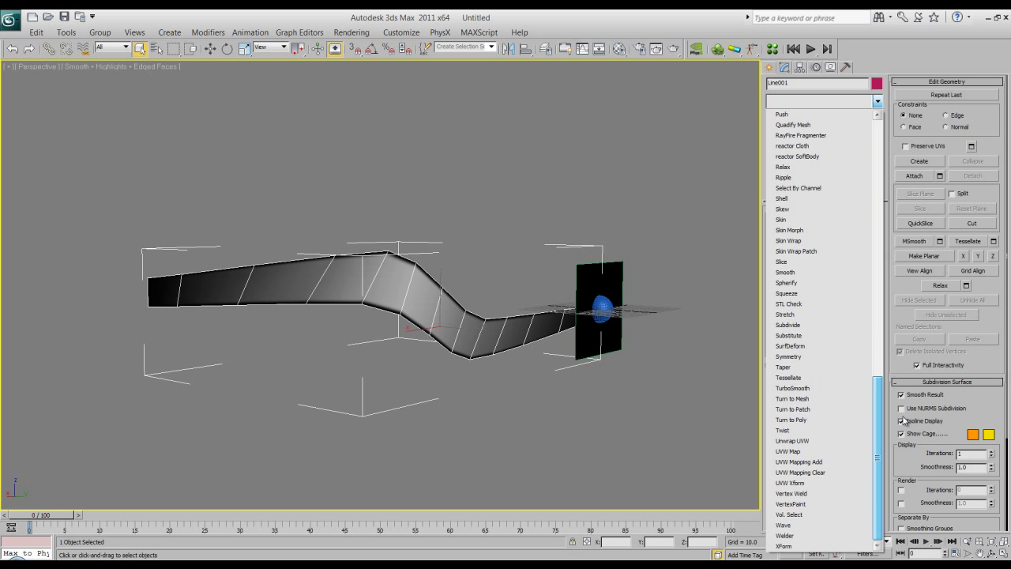
click(815, 389)
mouse_move(221, 396)
alt+middle_down()
mouse_move(220, 376)
mouse_move(212, 383)
alt+middle_up()
click(866, 229)
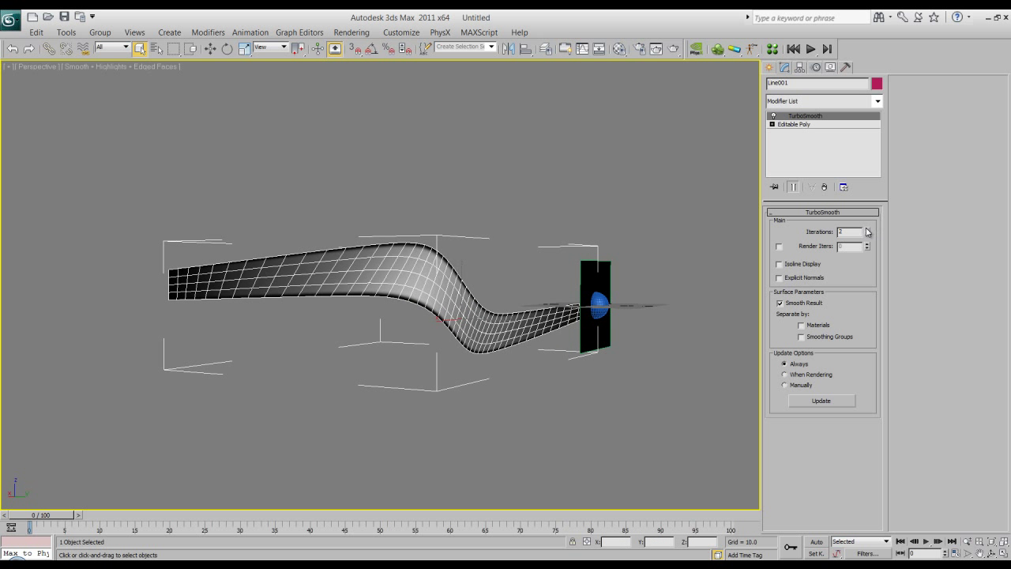
alt+middle_drag(243, 350, 214, 338)
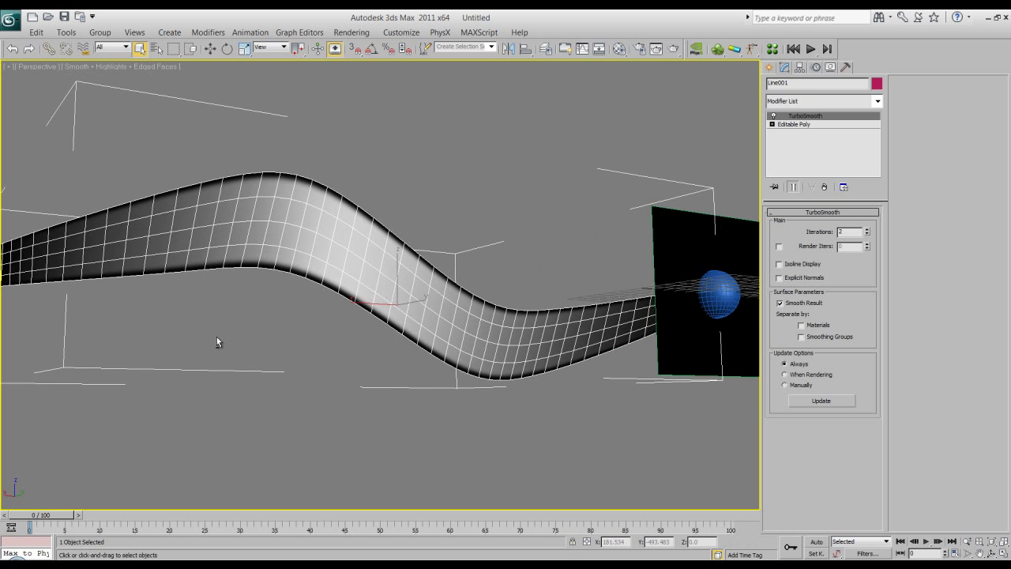
alt+middle_drag(219, 343, 373, 317)
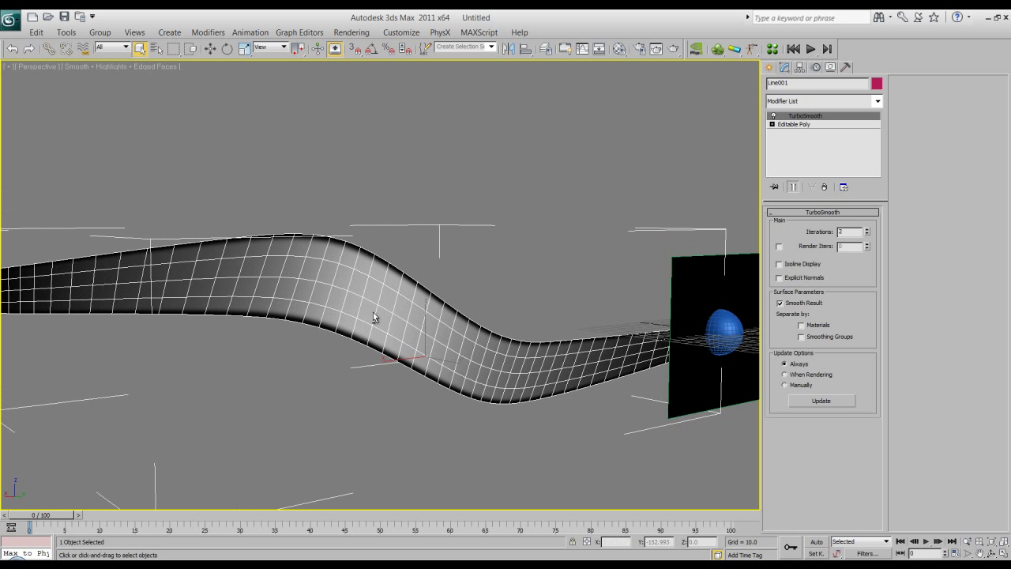
click(867, 235)
click(867, 229)
click(867, 233)
alt+middle_drag(226, 278, 335, 278)
Collapse the ribbon's whole modifier stack, accept the warning, and deselect the ribbon
right_click(838, 119)
click(875, 231)
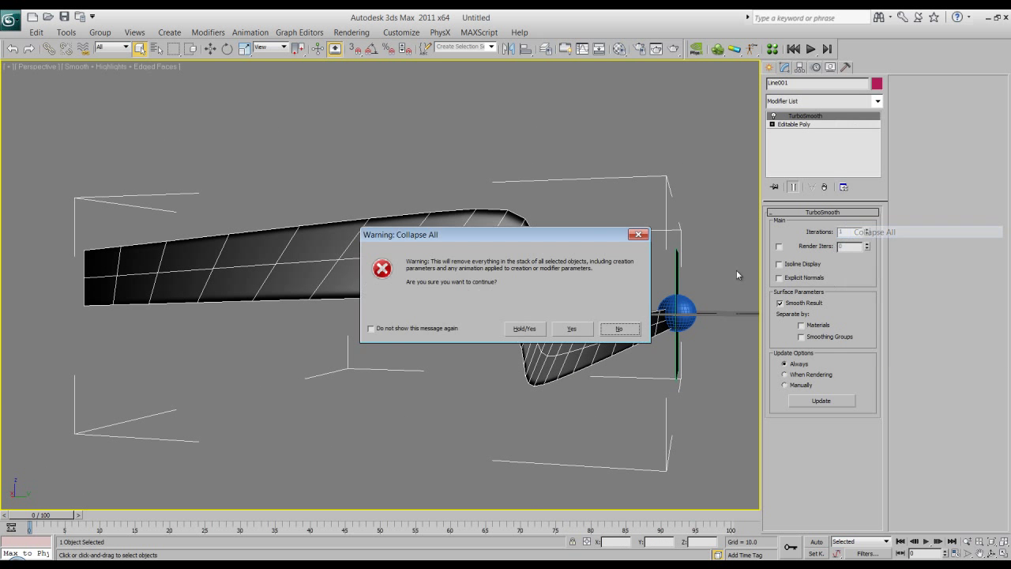
click(571, 332)
click(395, 435)
scroll(316, 354, down, 3)
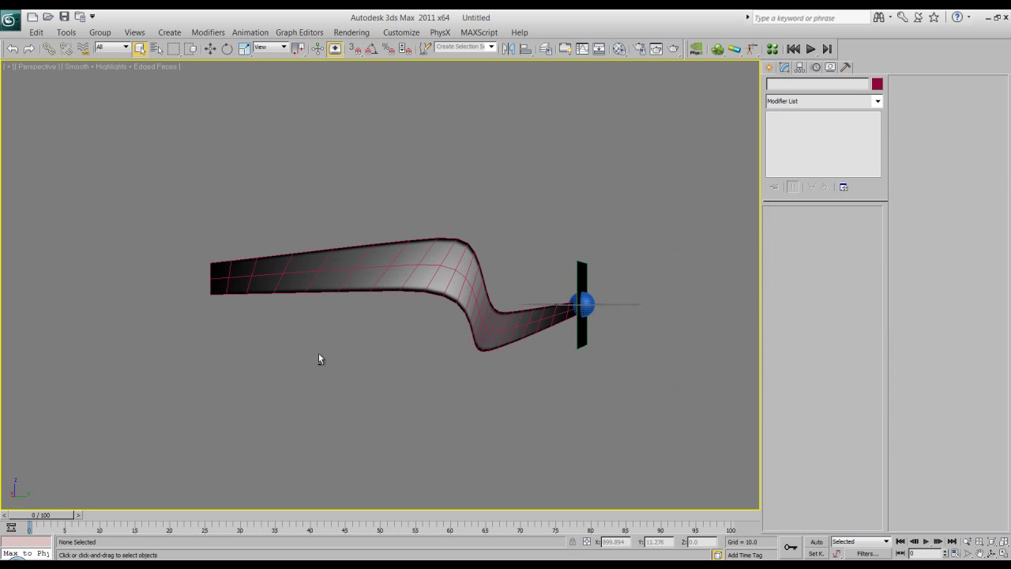
alt+middle_drag(317, 354, 355, 348)
Select the ribbon, show it in the Top view, and enable Affect Pivot Only for it
click(382, 285)
alt+middle_drag(378, 308, 495, 344)
key(t)
middle_drag(407, 318, 318, 258)
scroll(319, 258, down, 2)
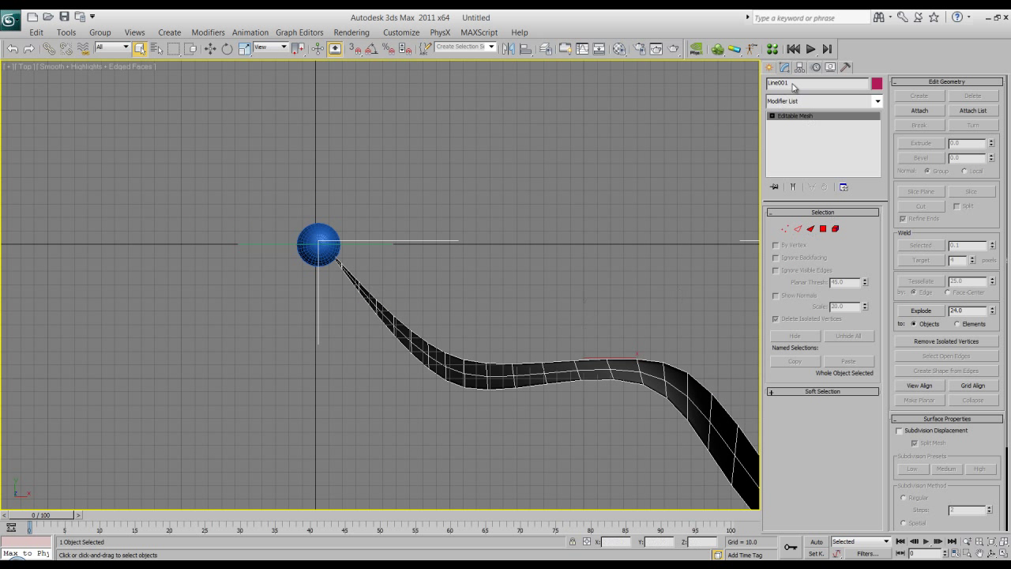
click(801, 67)
click(823, 145)
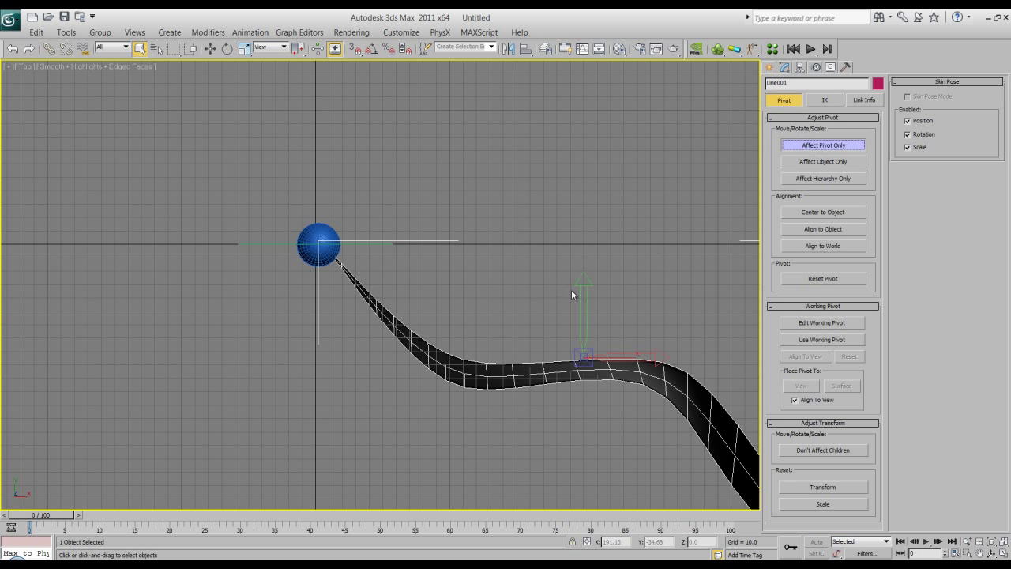
Set the ribbon's pivot position to X 0, Y 0, Z 0, return to the Perspective view and leave pivot-only editing
middle_drag(560, 280, 523, 253)
key(w)
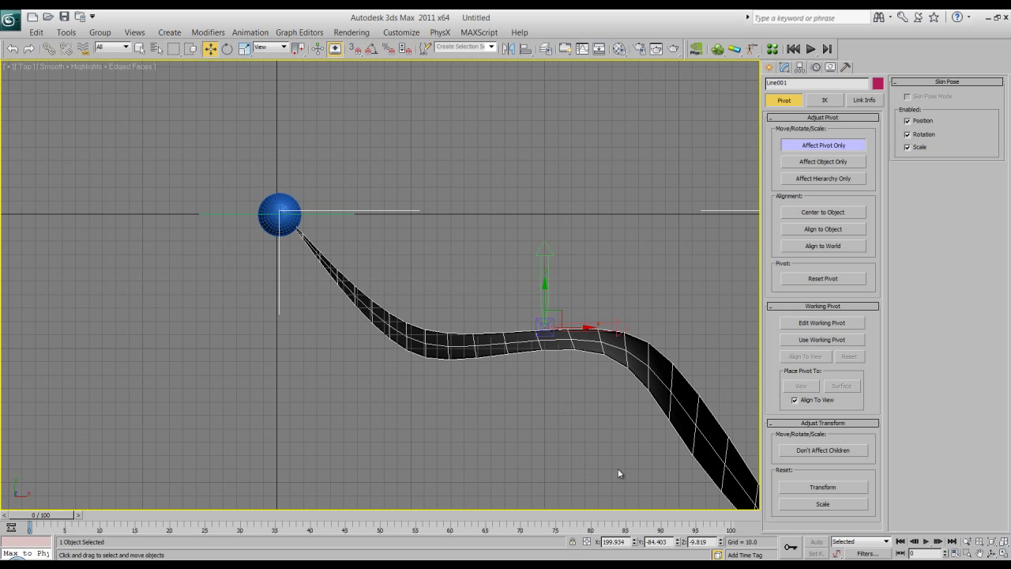
middle_drag(510, 409, 458, 383)
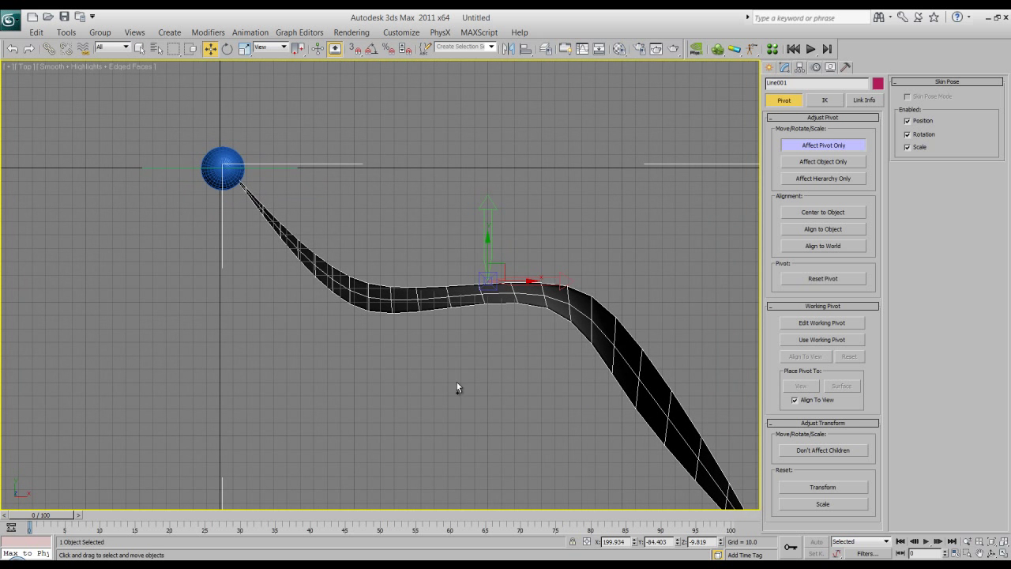
right_click(635, 542)
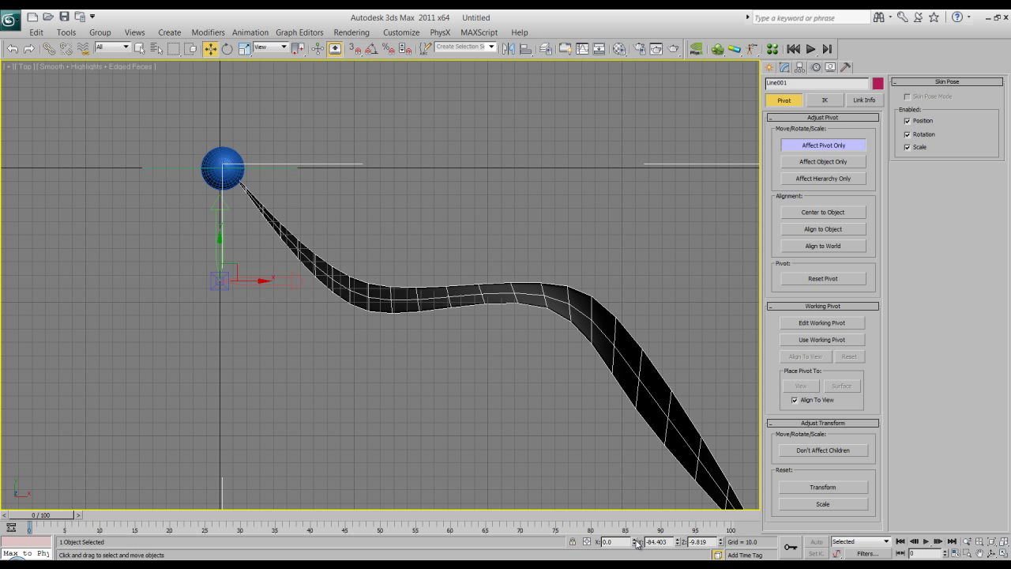
right_click(678, 543)
right_click(721, 543)
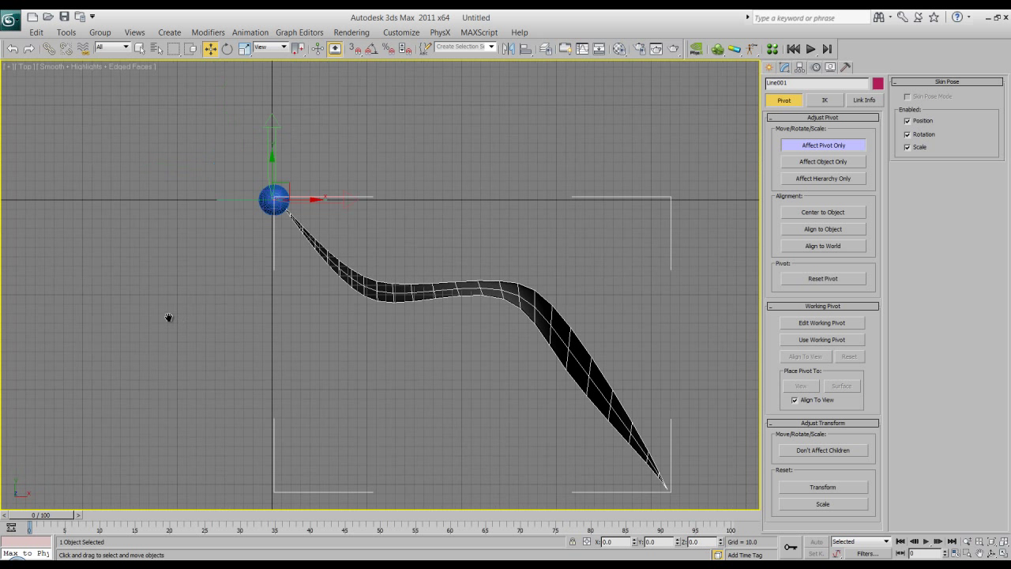
key(p)
alt+middle_drag(346, 369, 601, 304)
click(824, 147)
Try rotating the ribbon around the orb to test its new pivot, and cancel the rotation
click(500, 384)
click(382, 305)
key(e)
drag(465, 272, 638, 295)
right_click(638, 296)
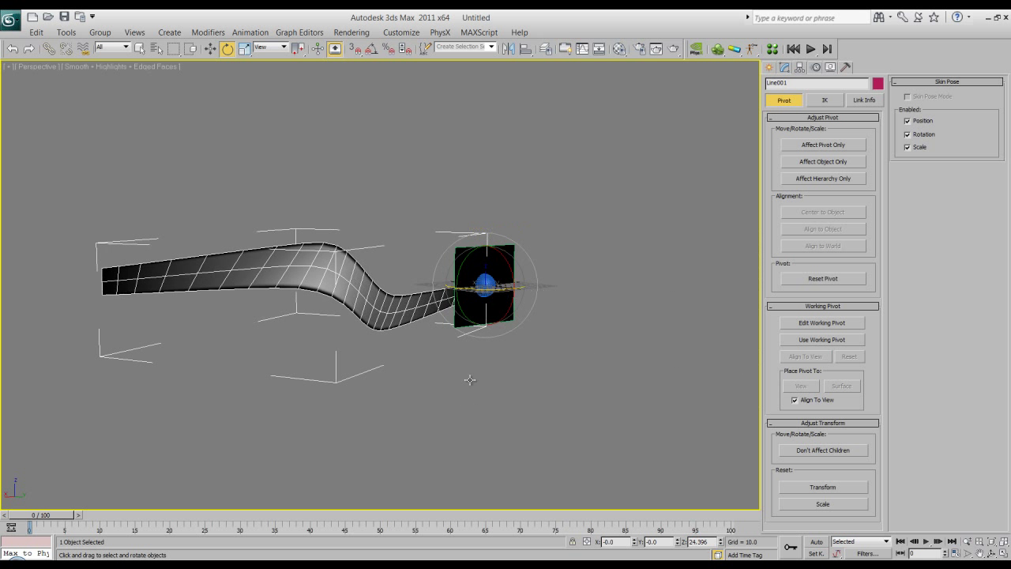
click(440, 397)
mouse_move(439, 397)
alt+middle_down()
mouse_move(400, 408)
mouse_move(412, 349)
mouse_move(452, 401)
alt+middle_up()
click(289, 325)
alt+middle_drag(289, 328, 459, 425)
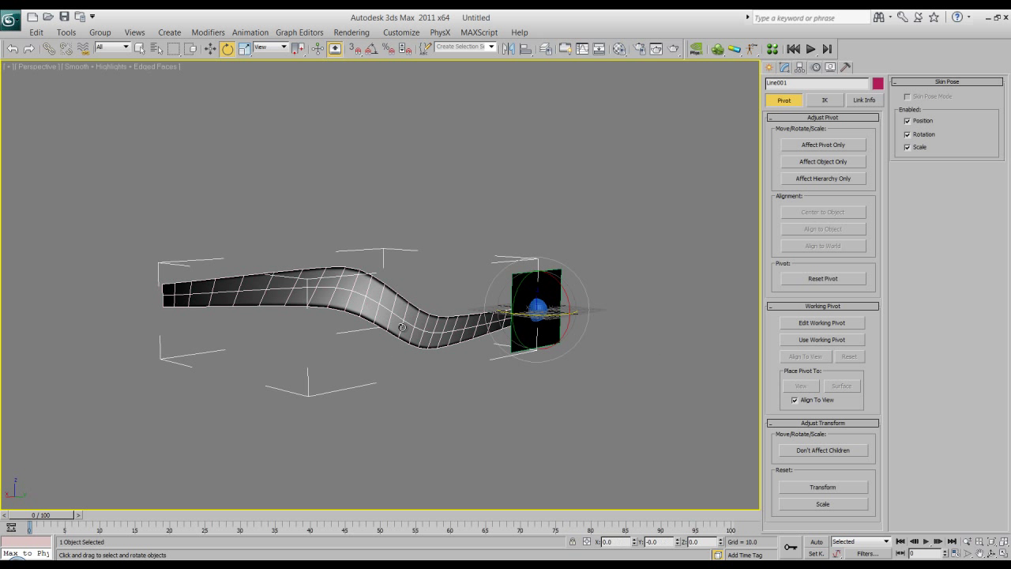
Start exporting only the selected ribbon and browse to the UDK-2011-12\UDKGame\Content\Skyrim_Aura folder on drive C
click(11, 21)
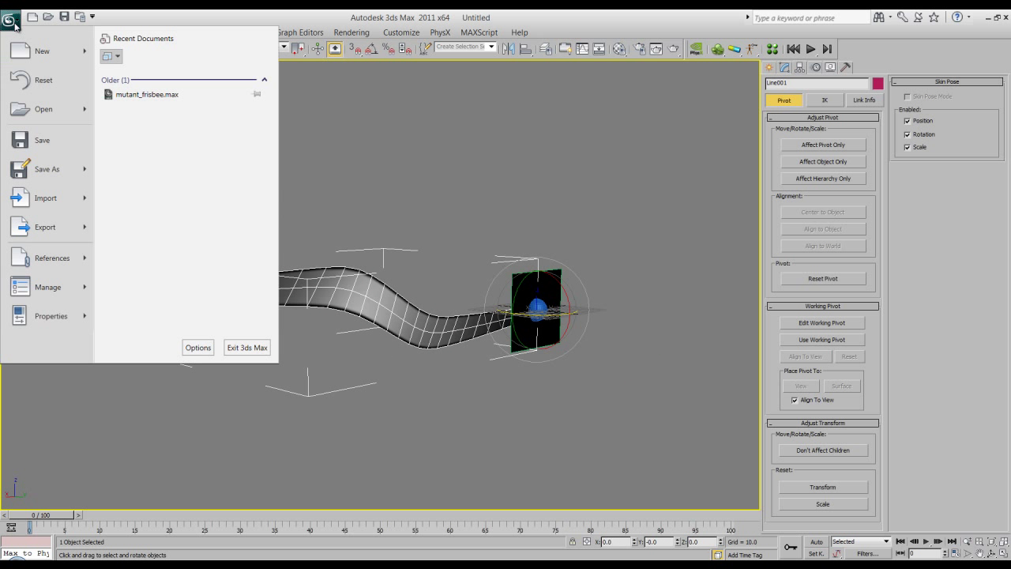
mouse_move(95, 230)
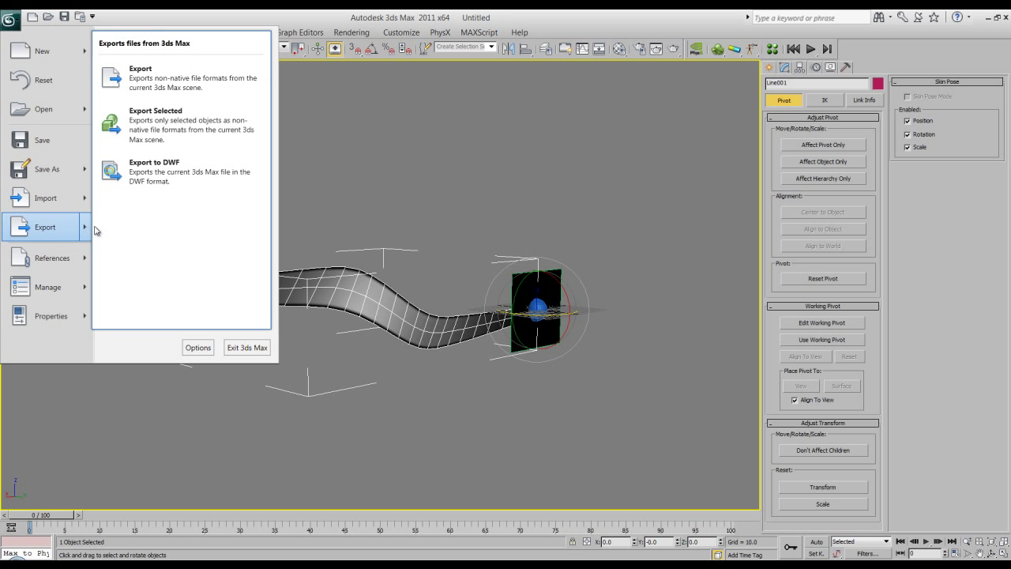
click(189, 128)
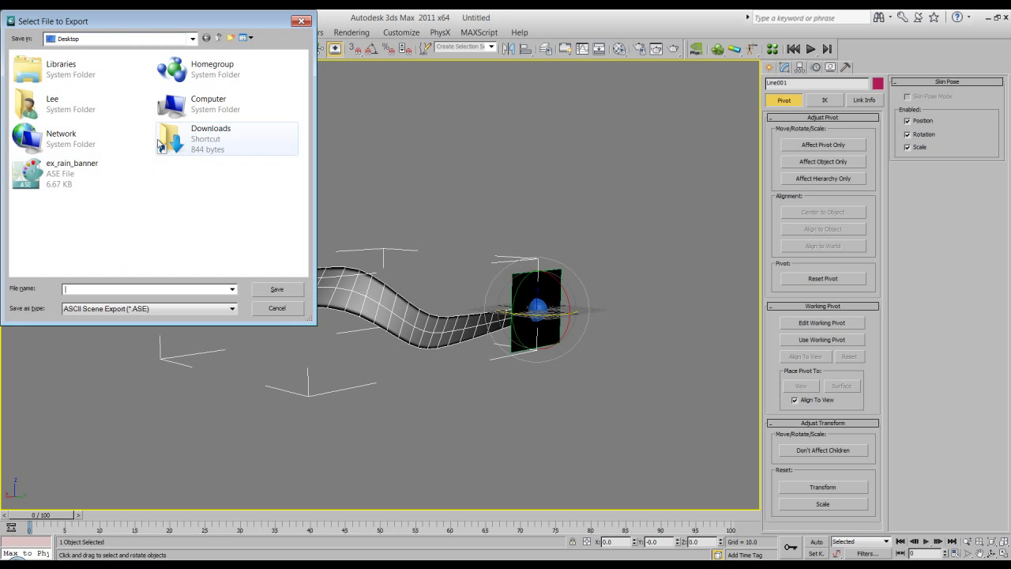
double_click(183, 105)
double_click(82, 82)
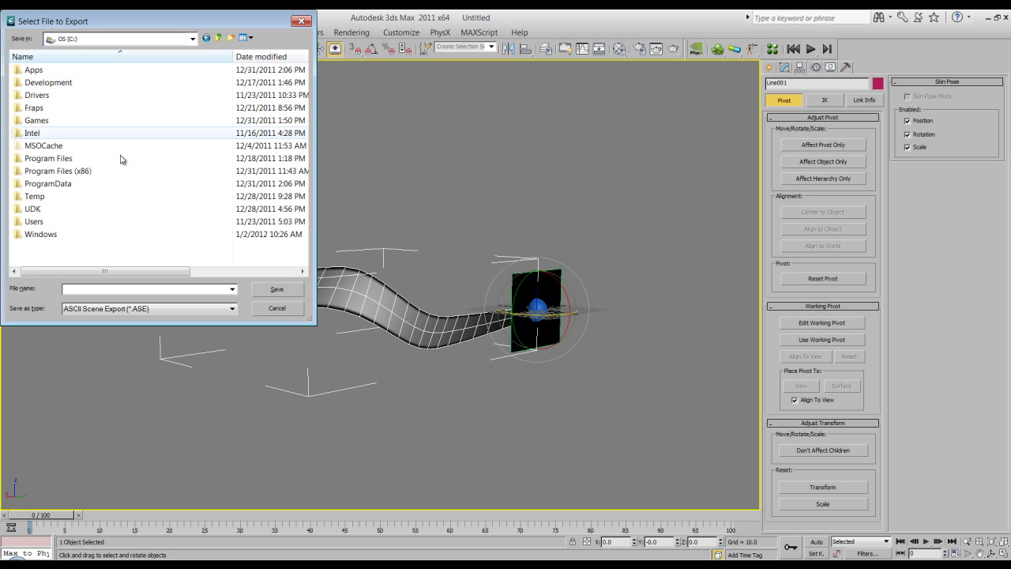
double_click(54, 210)
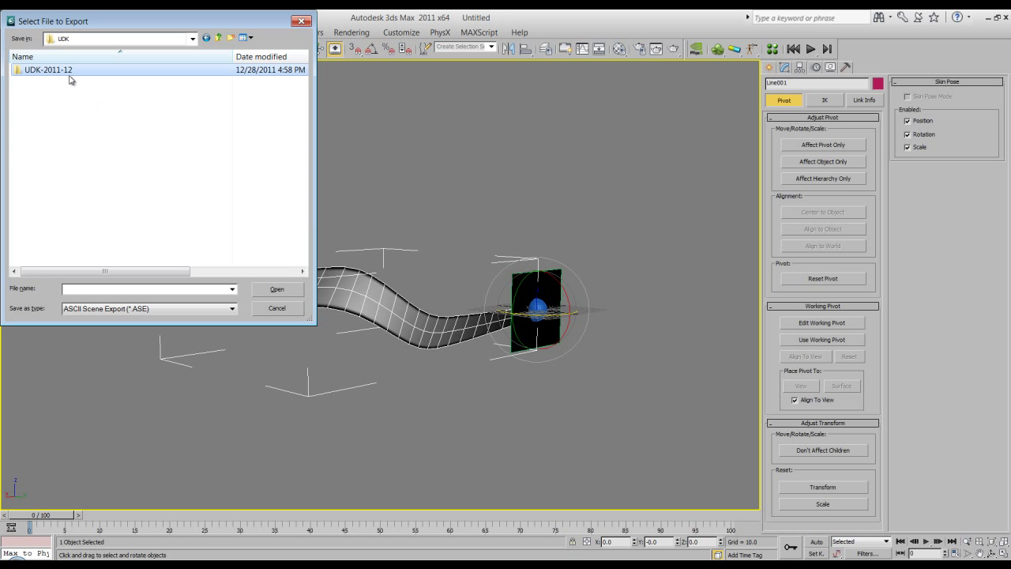
double_click(69, 73)
double_click(59, 107)
double_click(58, 111)
double_click(47, 120)
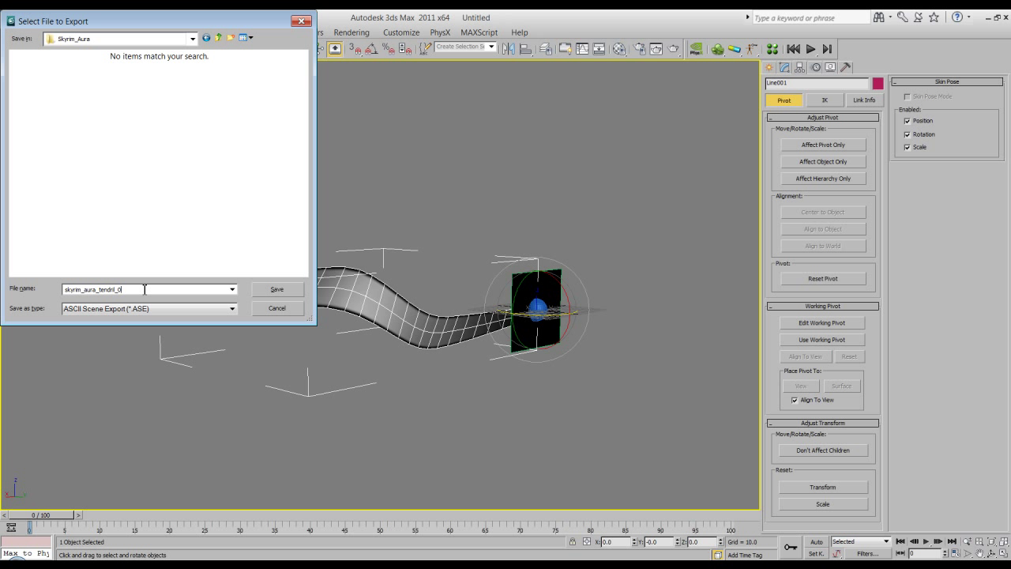
Export the ribbon as a skyrim_aura_tendril ASE file with Mesh Definition, Materials, Mesh Normals and Mapping Coordinates included
key(Return)
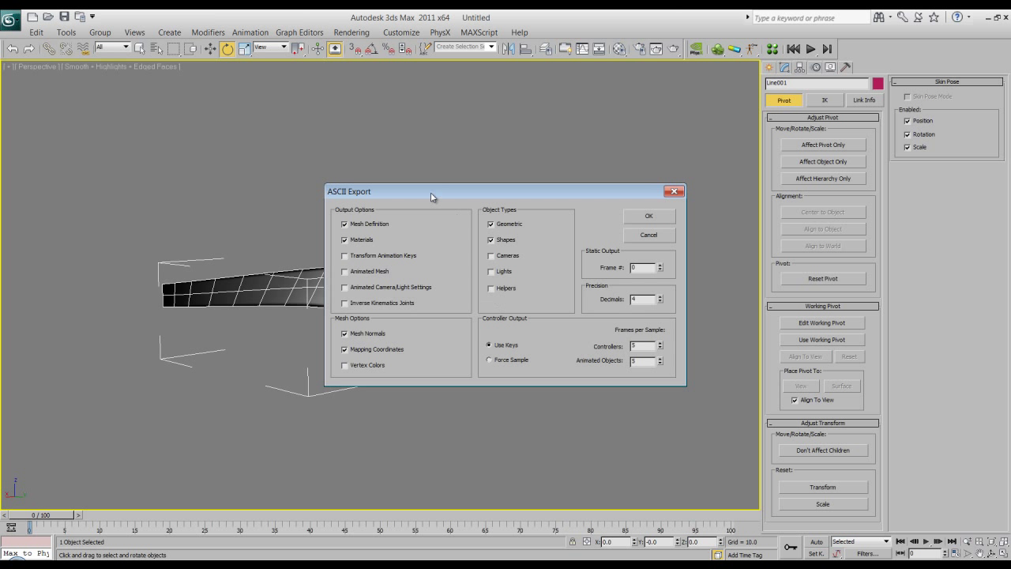
drag(376, 167, 365, 164)
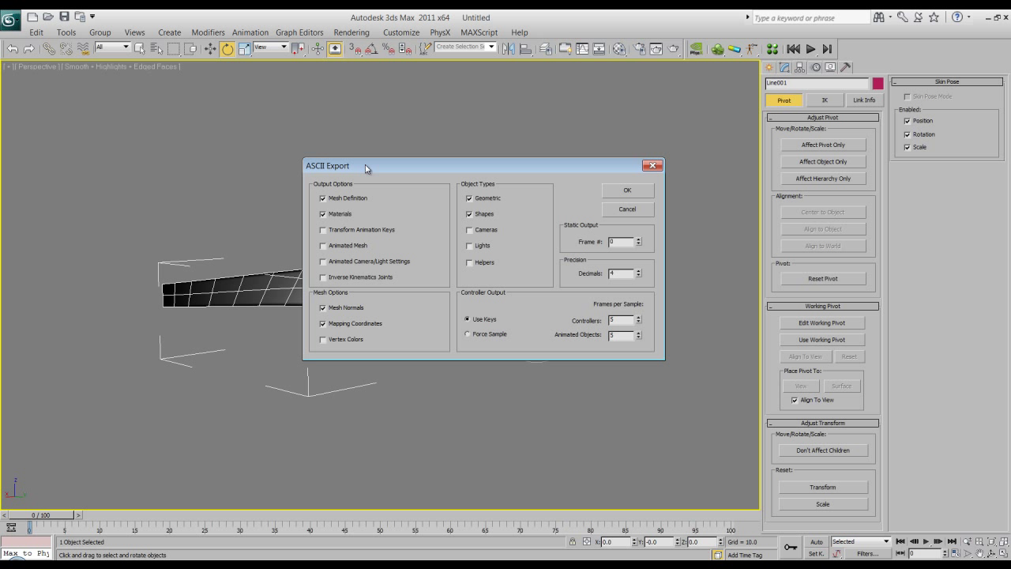
click(323, 213)
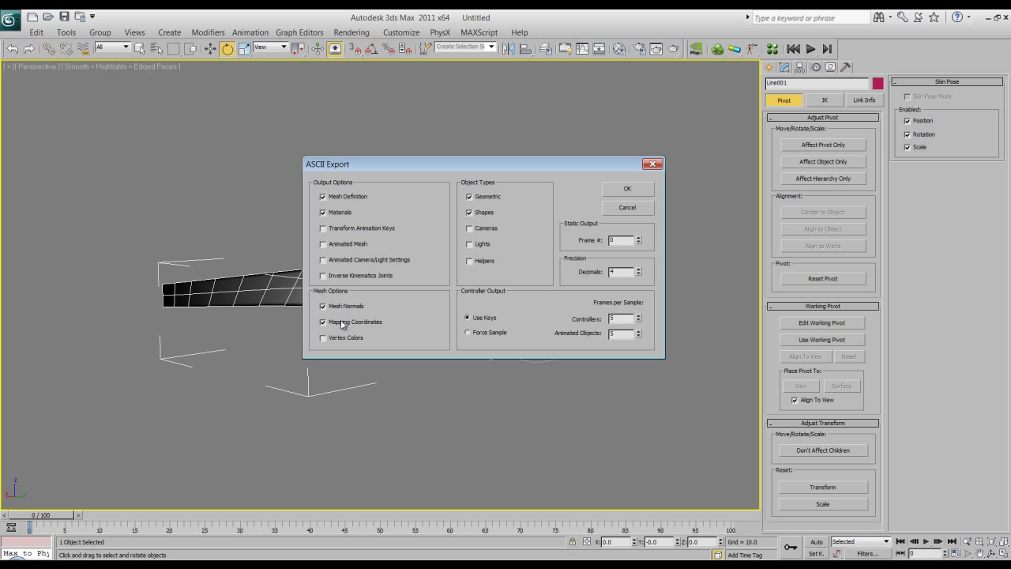
click(627, 189)
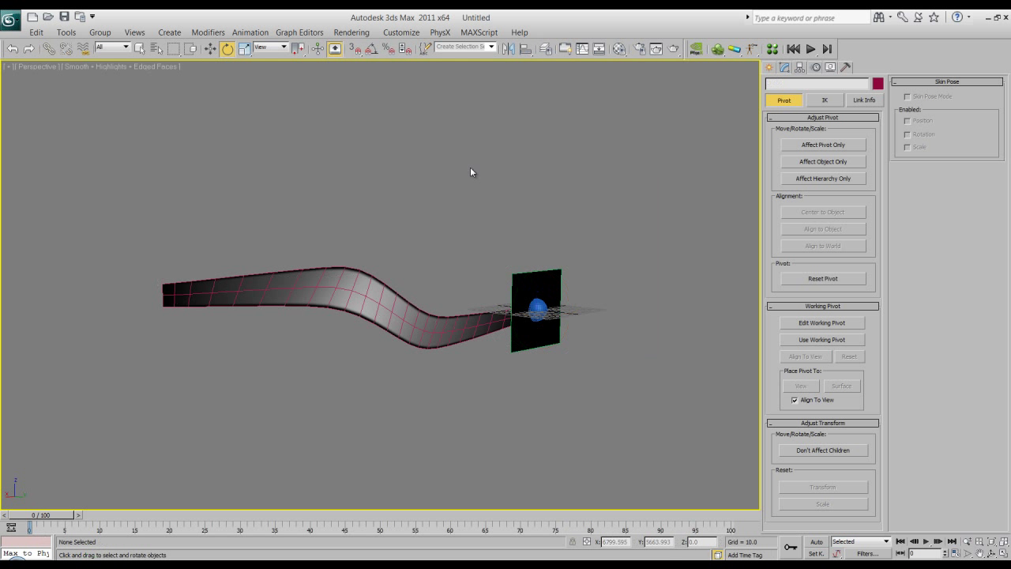